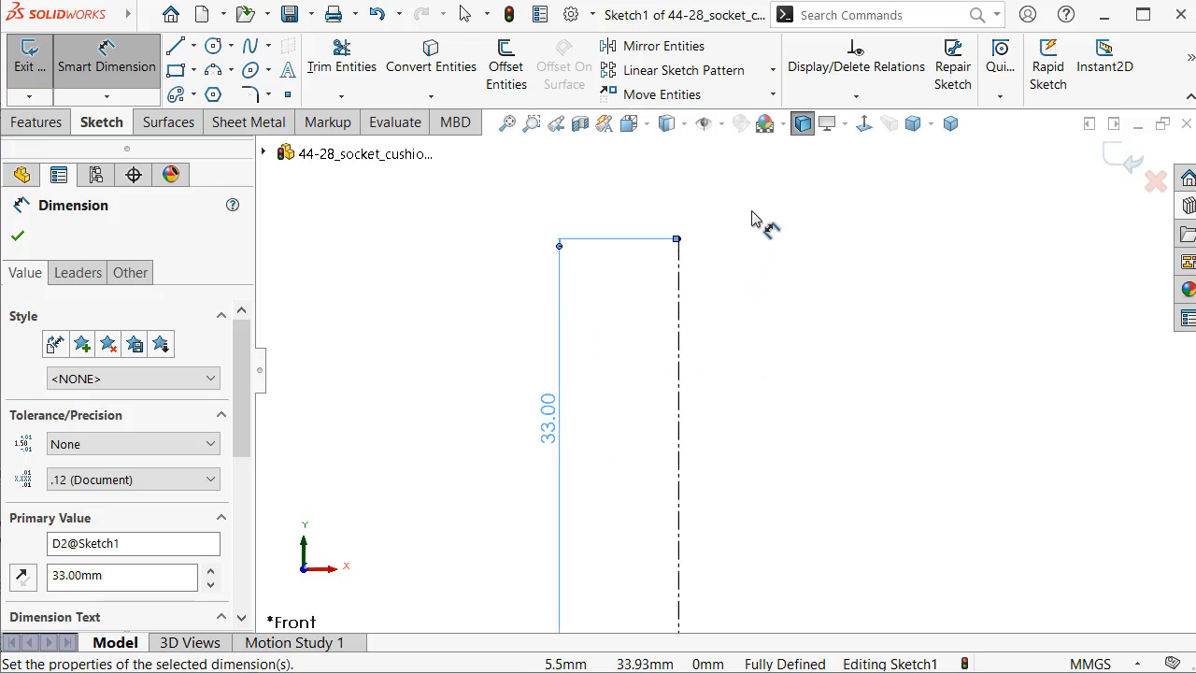
Sketch a closed line profile upward from the short base line's free end, about 5.25 mm wide above, with a slanted step to about 3.25 mm below.
left_click(745, 239)
scroll(755, 315, "up", 1)
scroll(780, 507, "down", 1)
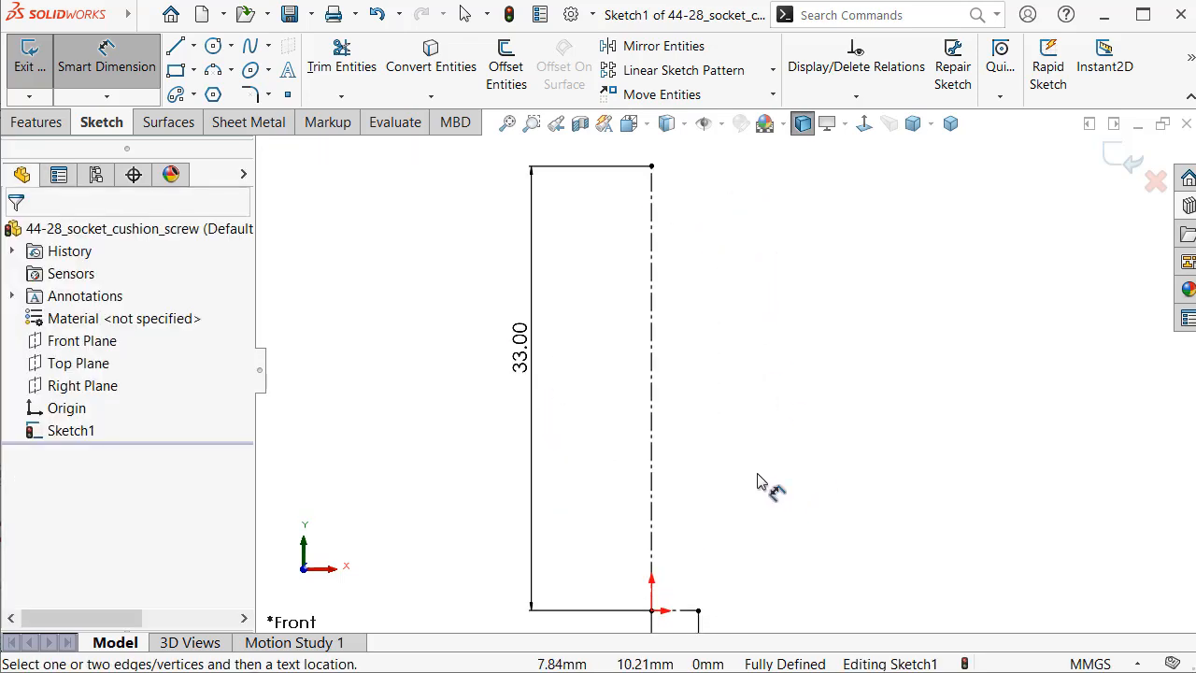
key("s")
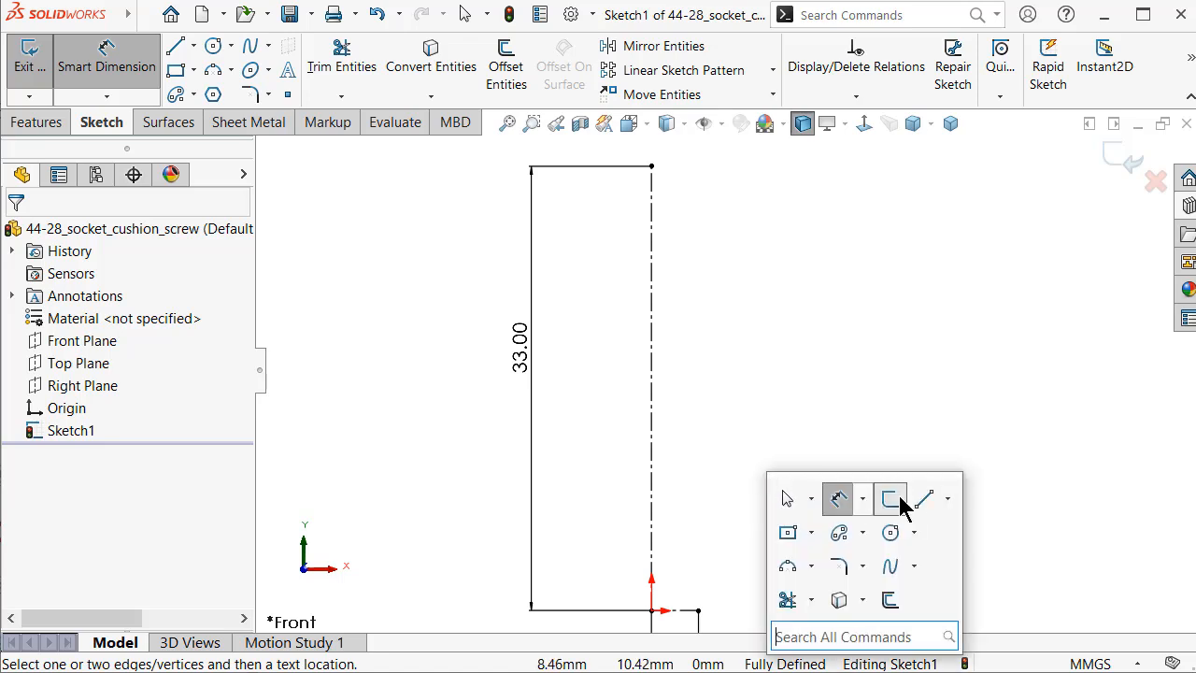
left_click(922, 502)
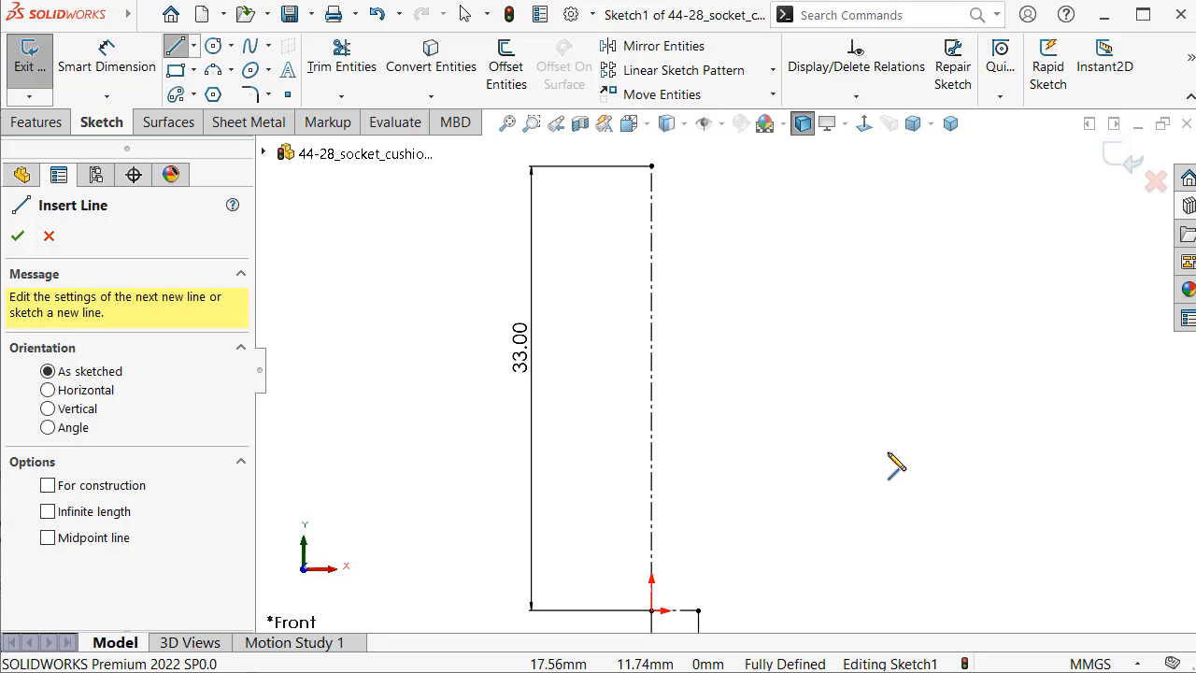
key("f")
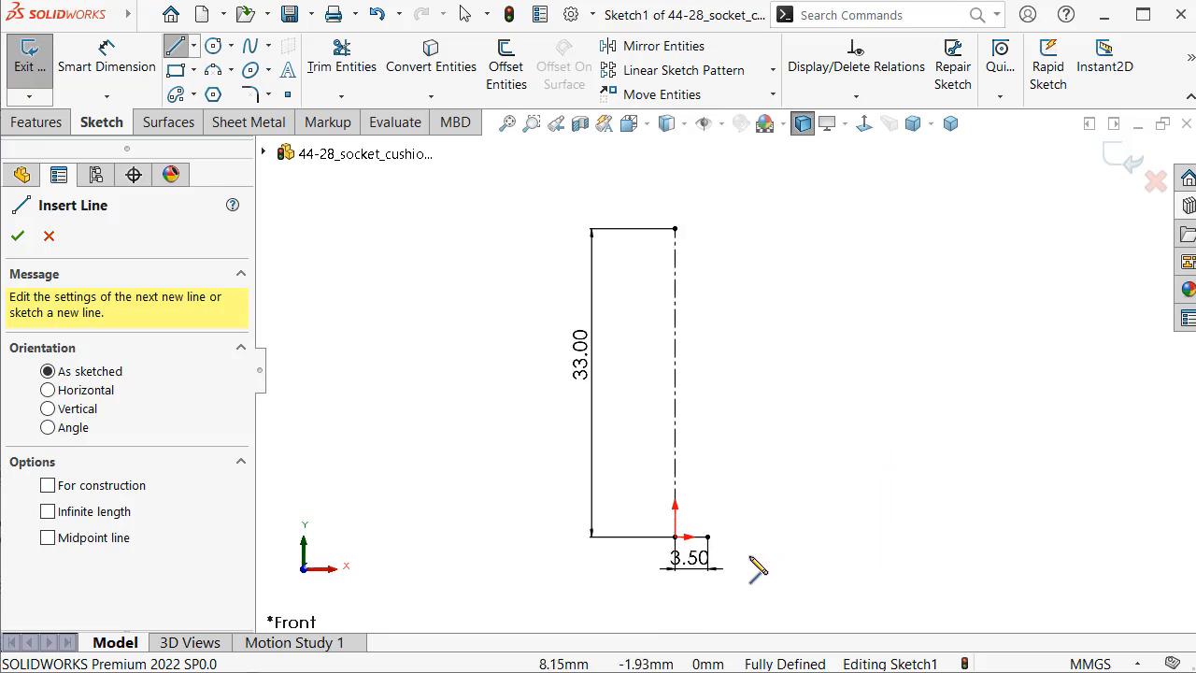
left_click(708, 538)
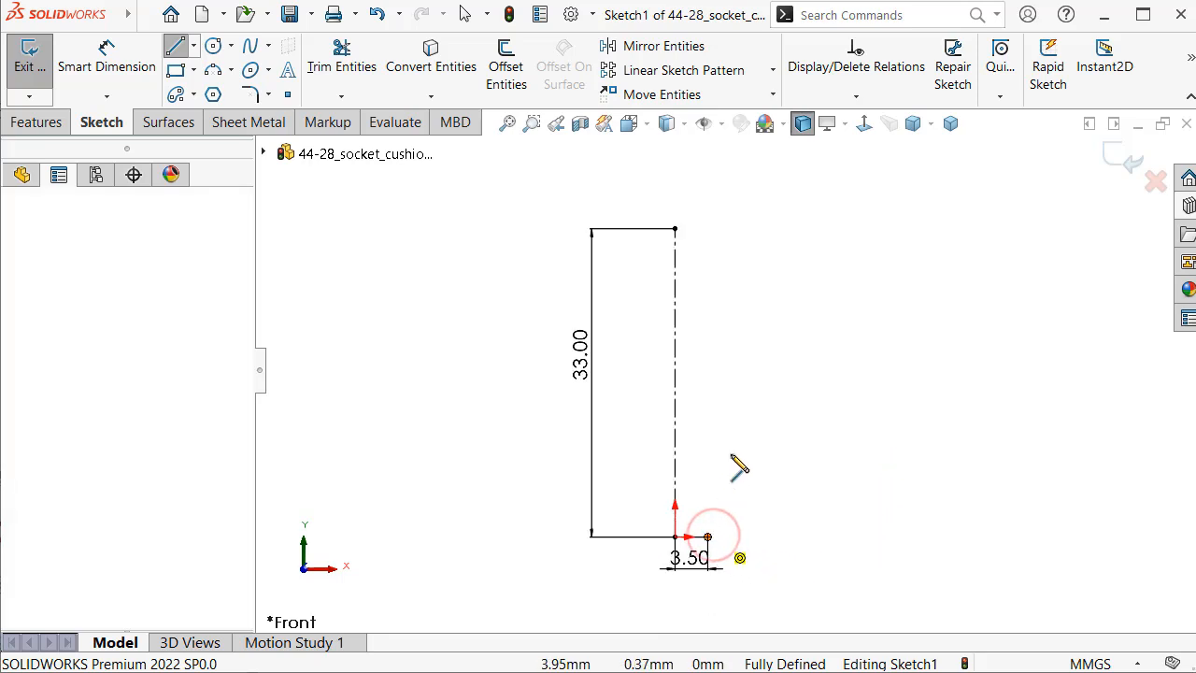
left_click(708, 344)
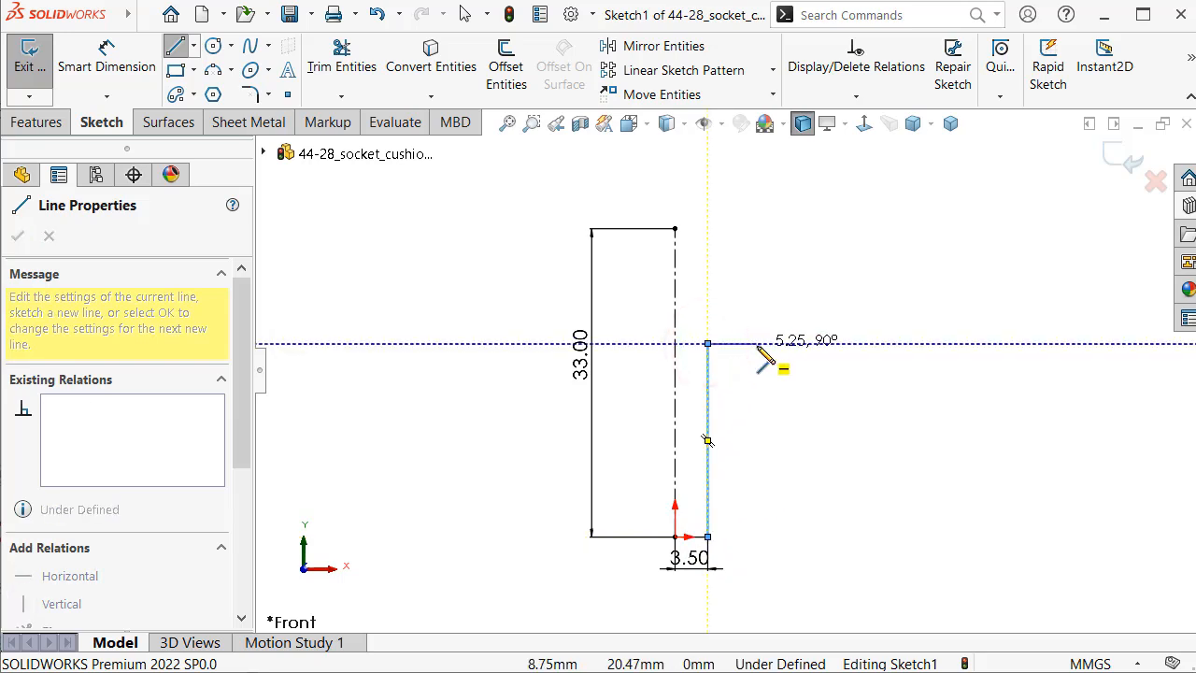
left_click(757, 344)
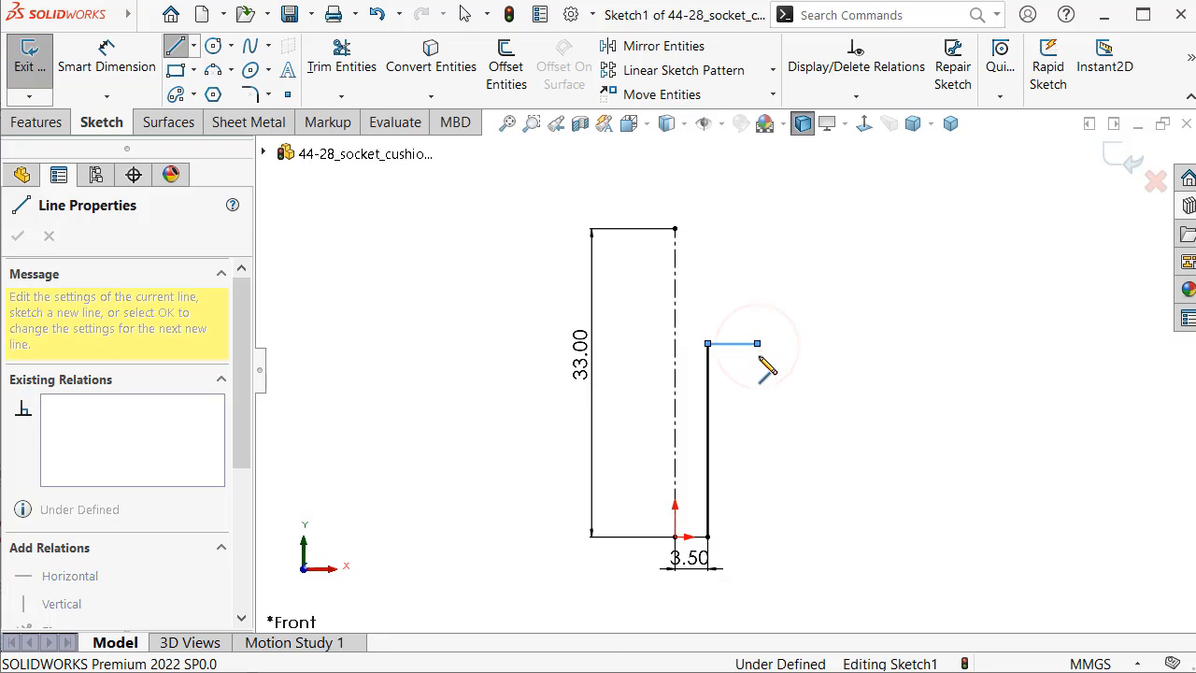
left_click(756, 431)
left_click(738, 459)
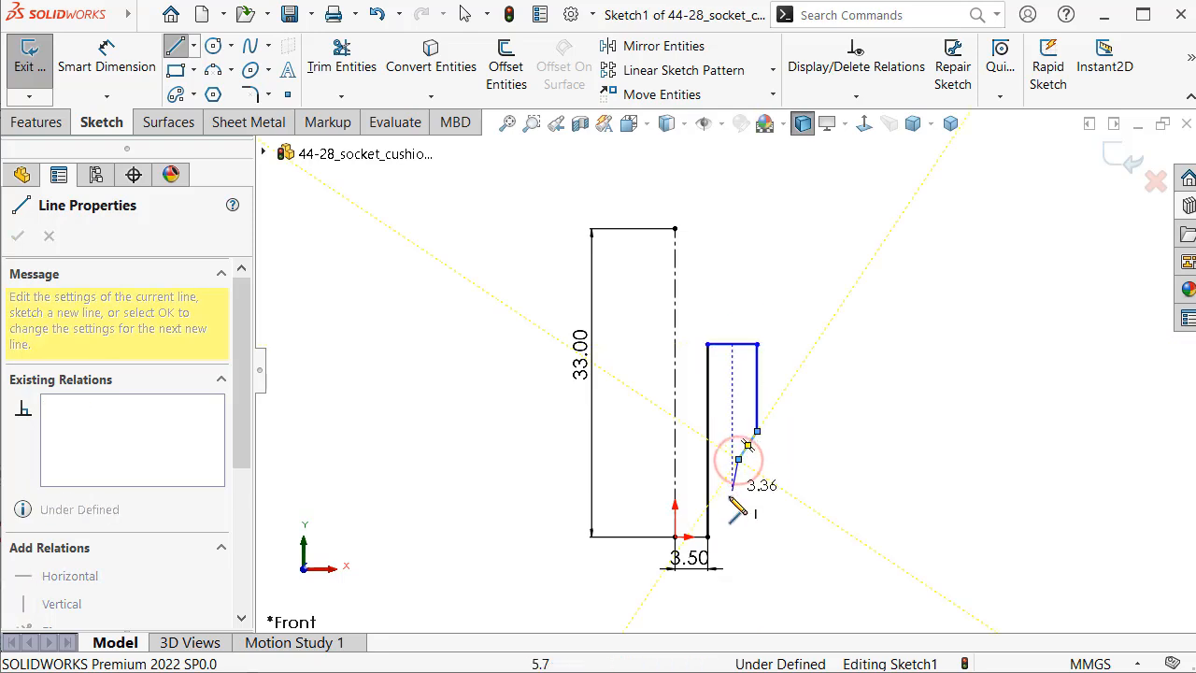
left_click(738, 537)
left_click(708, 536)
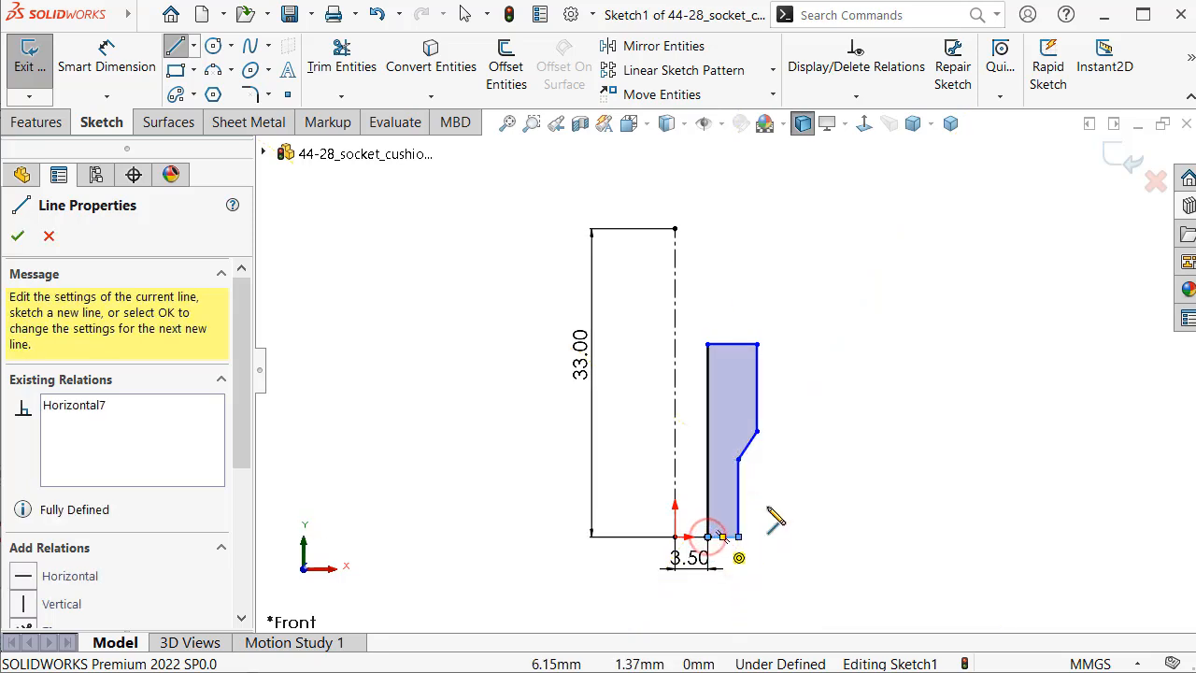
Dimension the width of the profile's narrow lower section to 2.5 mm.
scroll(791, 419, "down", 3)
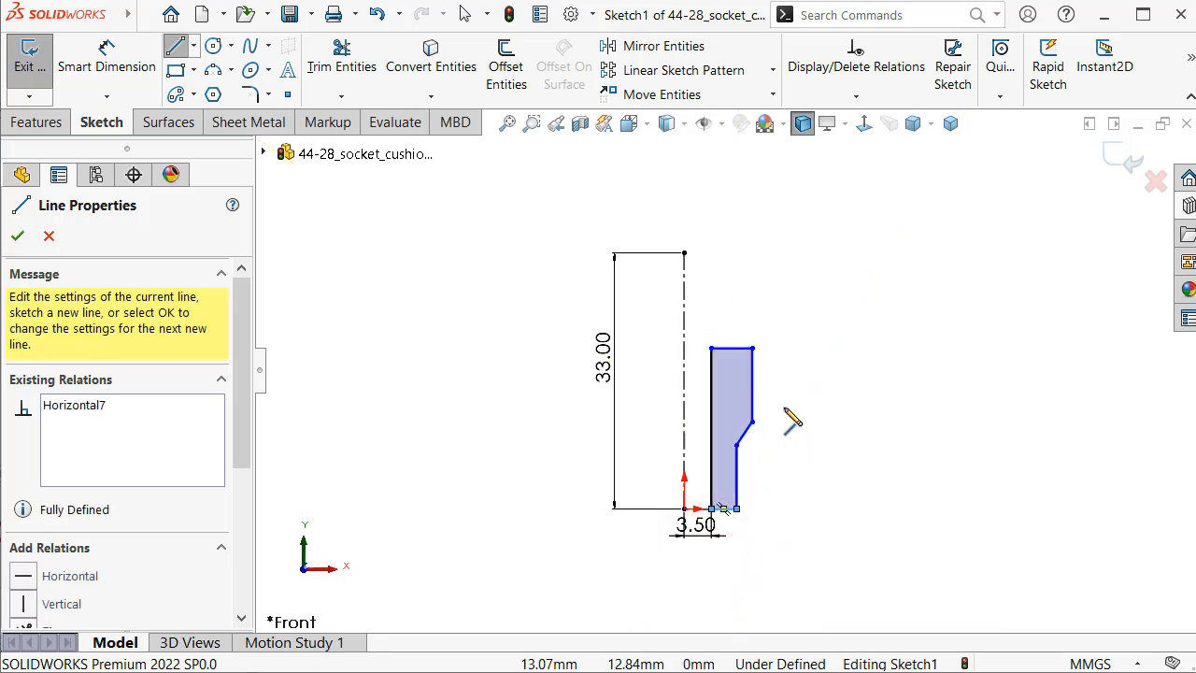
left_click(871, 302)
key("s")
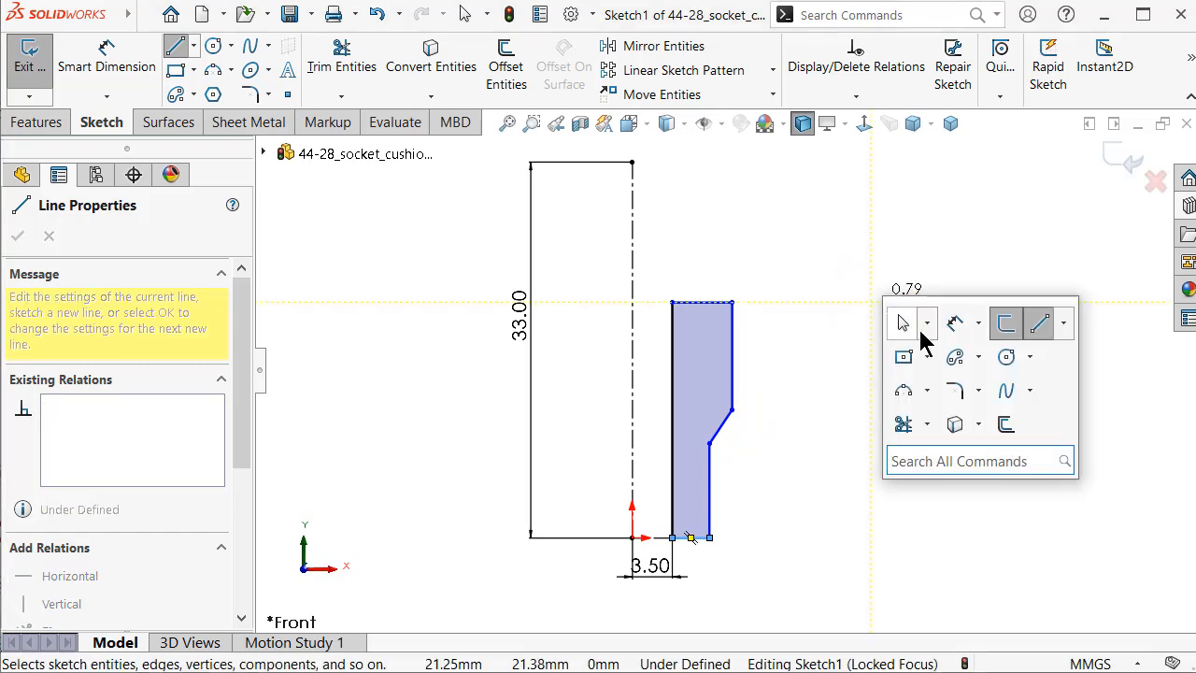
left_click(953, 325)
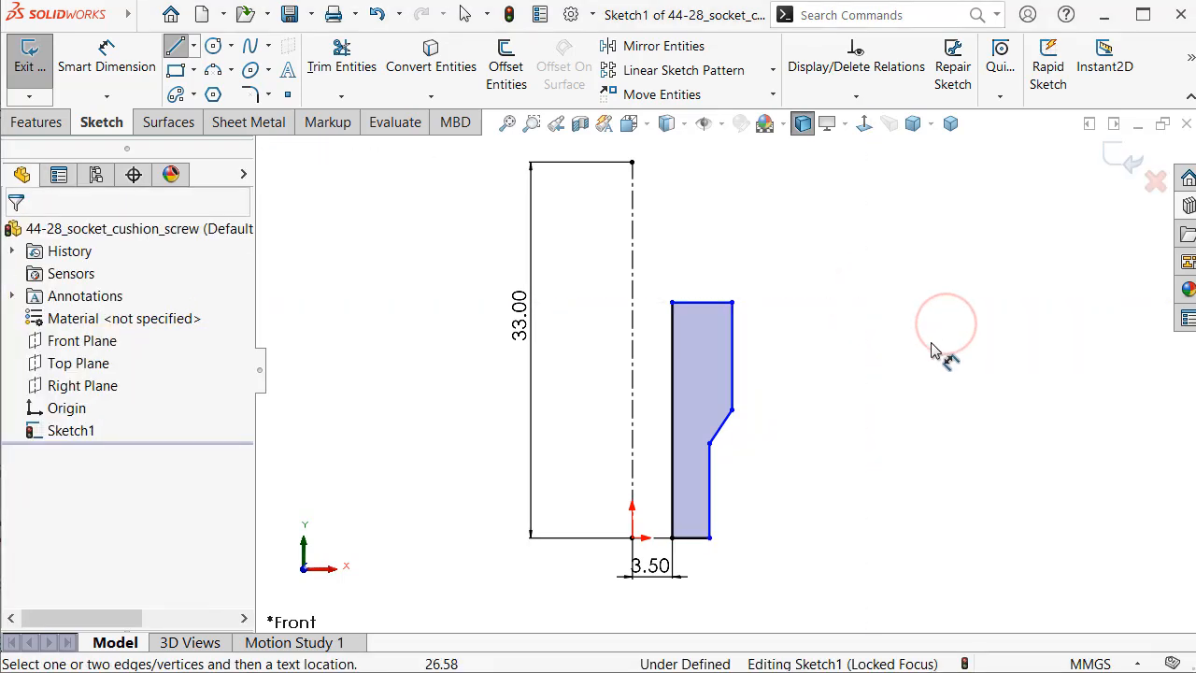
left_click(709, 493)
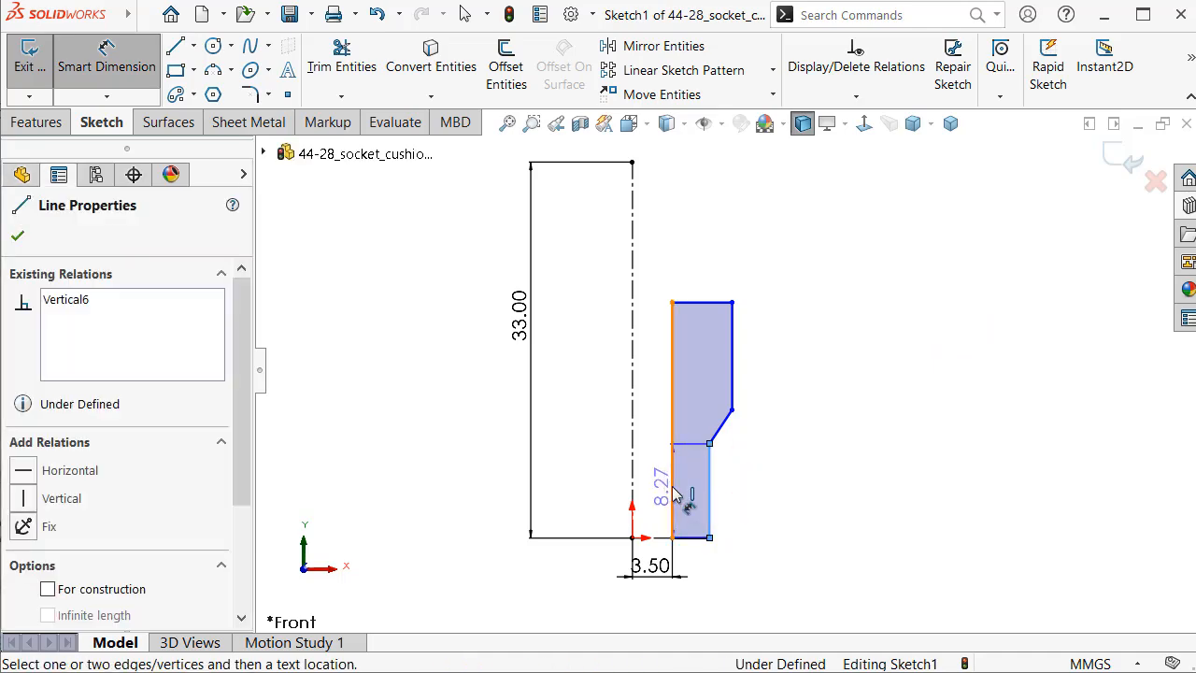
left_click(672, 490)
left_click(822, 510)
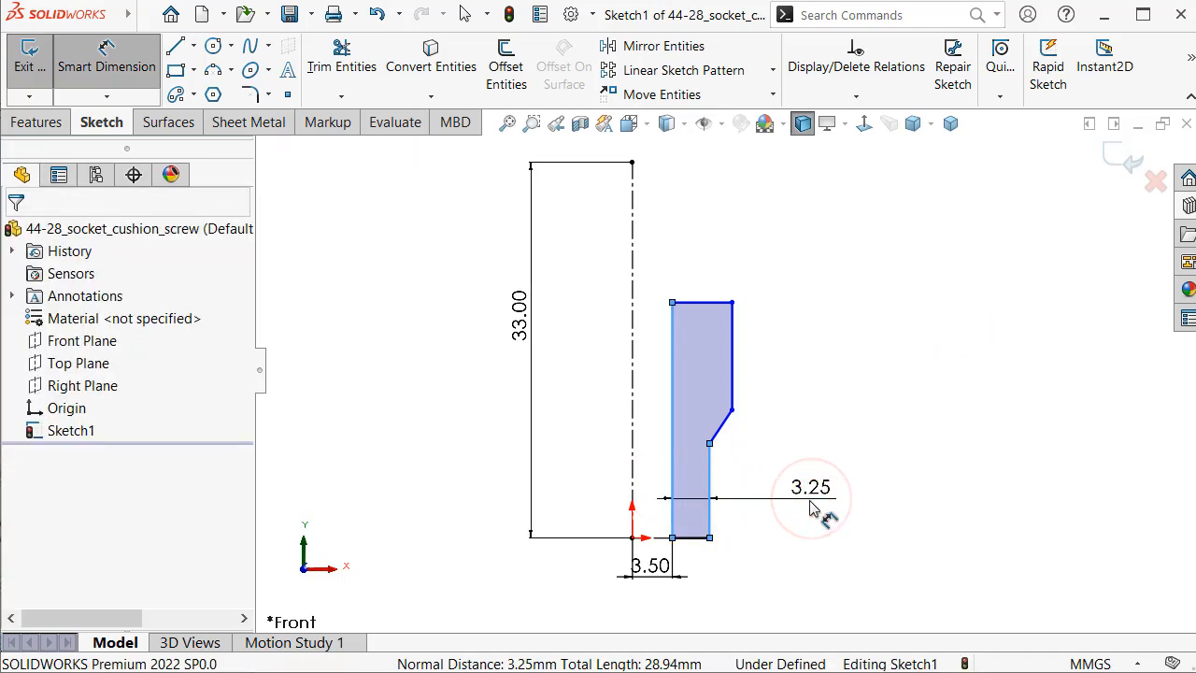
type("2.5")
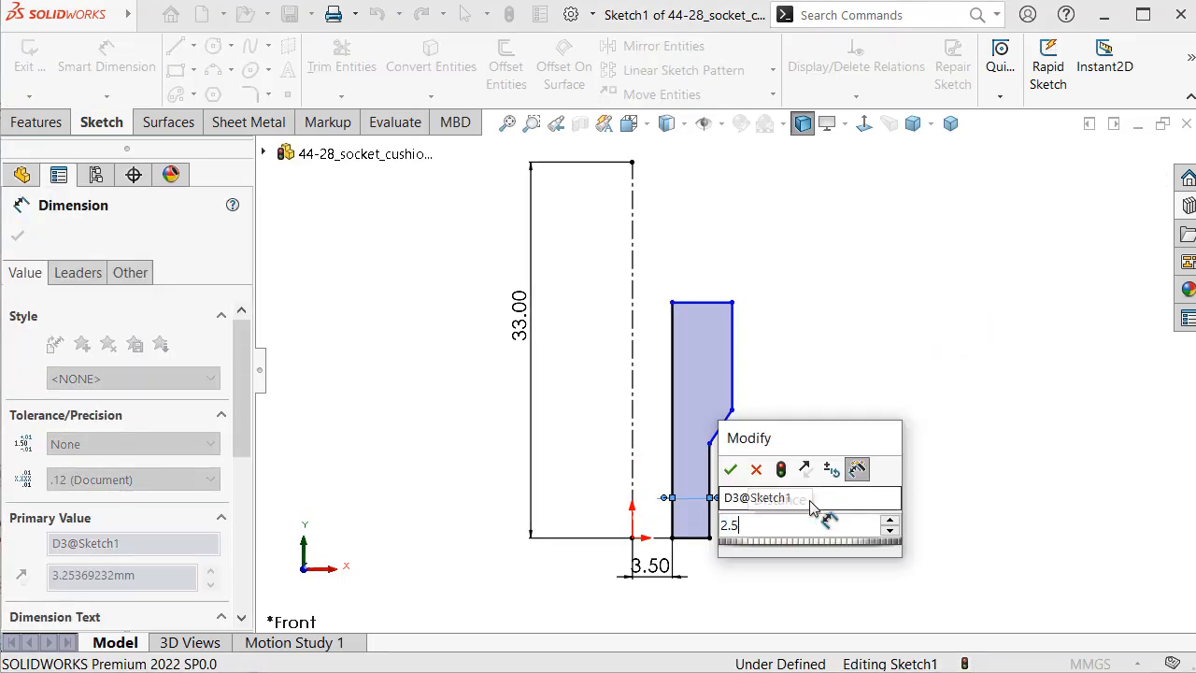
key("Return")
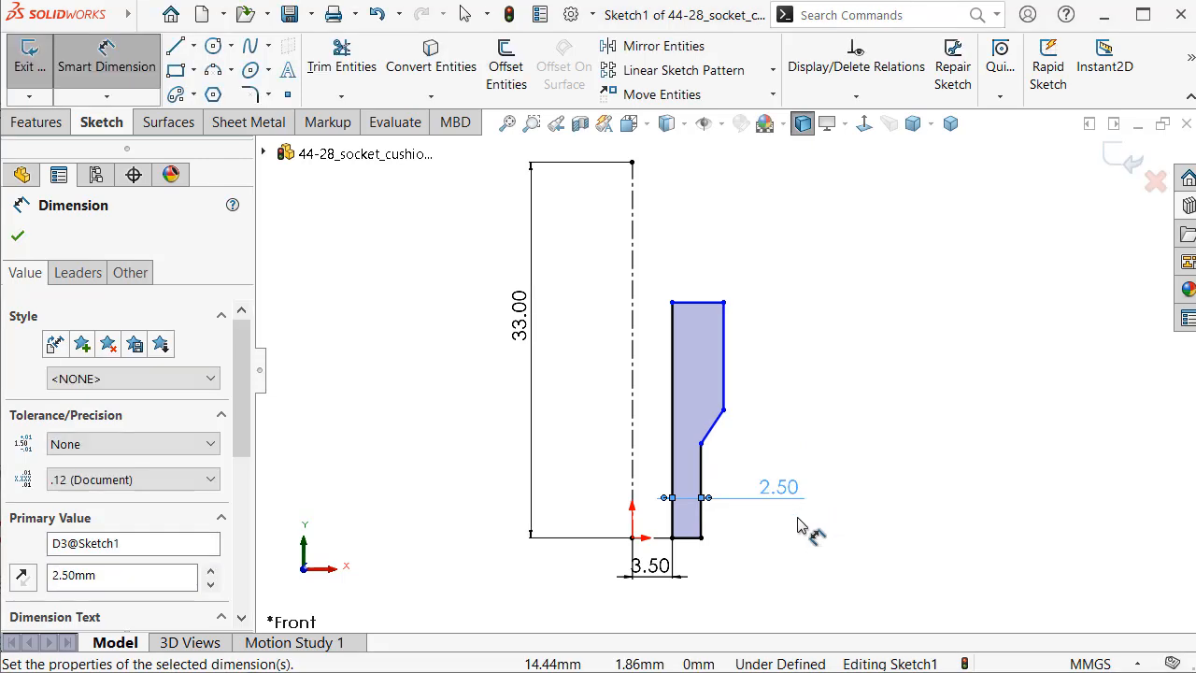
Dimension the length of the lower section's outer vertical edge to 11 mm.
left_click(702, 475)
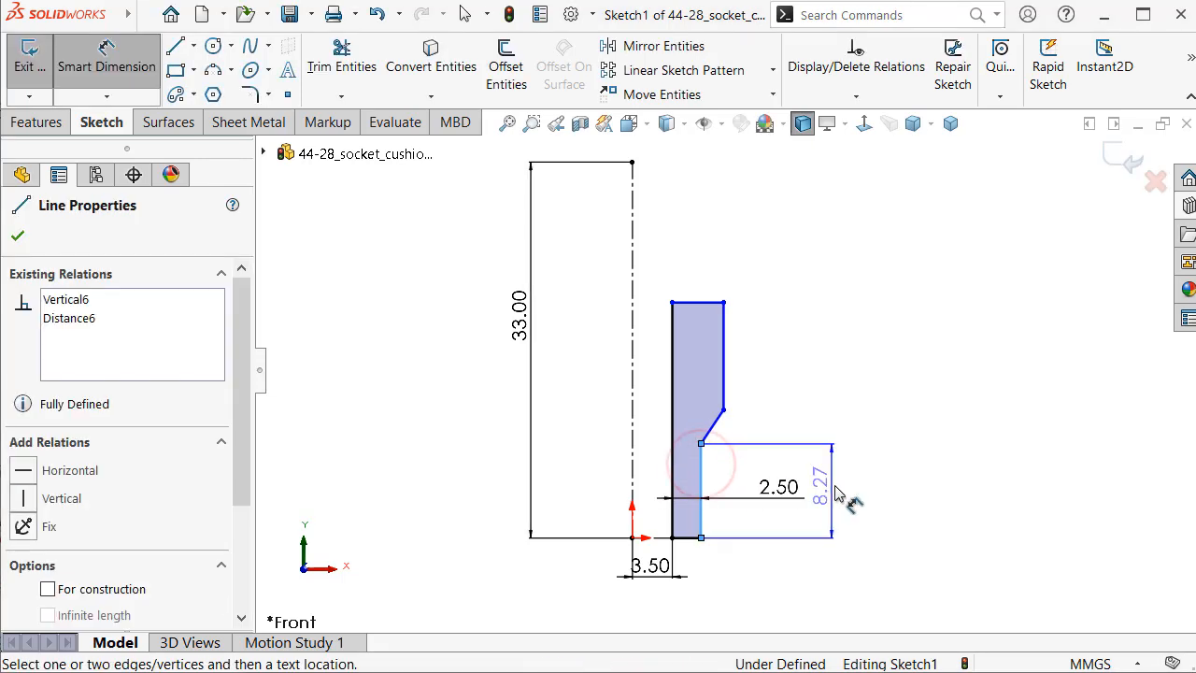
left_click(617, 499)
type("1")
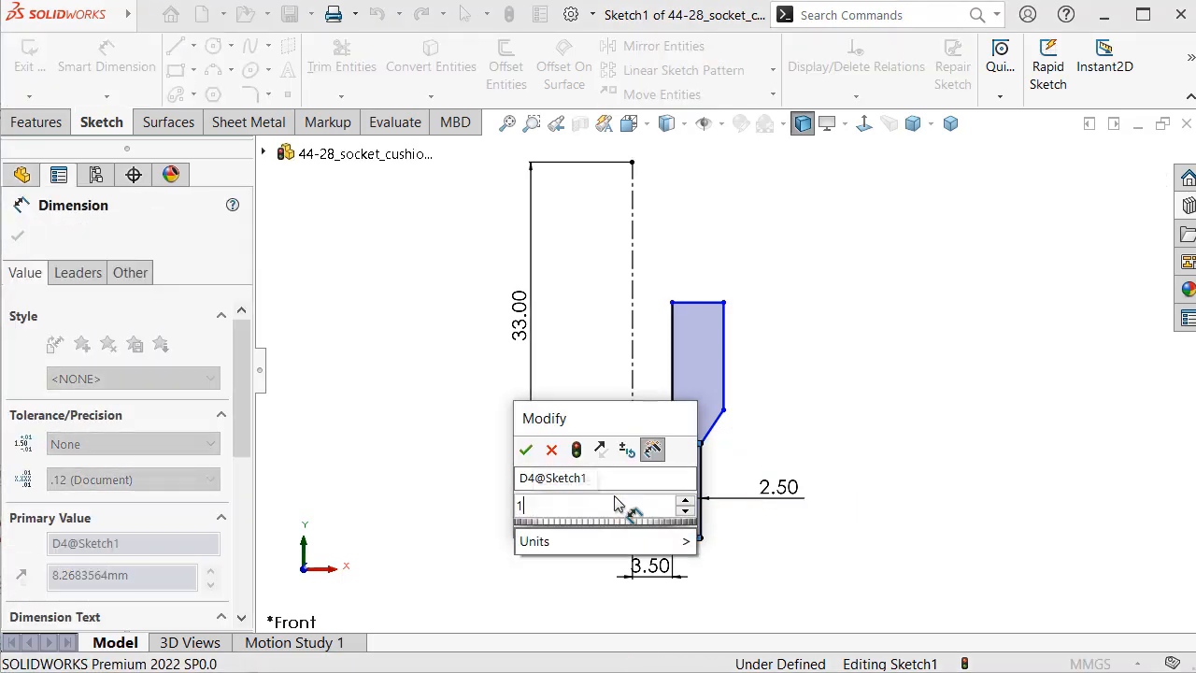
type("1")
key("Return")
Dimension the angle between the slanted edge and the lower outer vertical edge to 135 degrees.
scroll(738, 393, "down", 2)
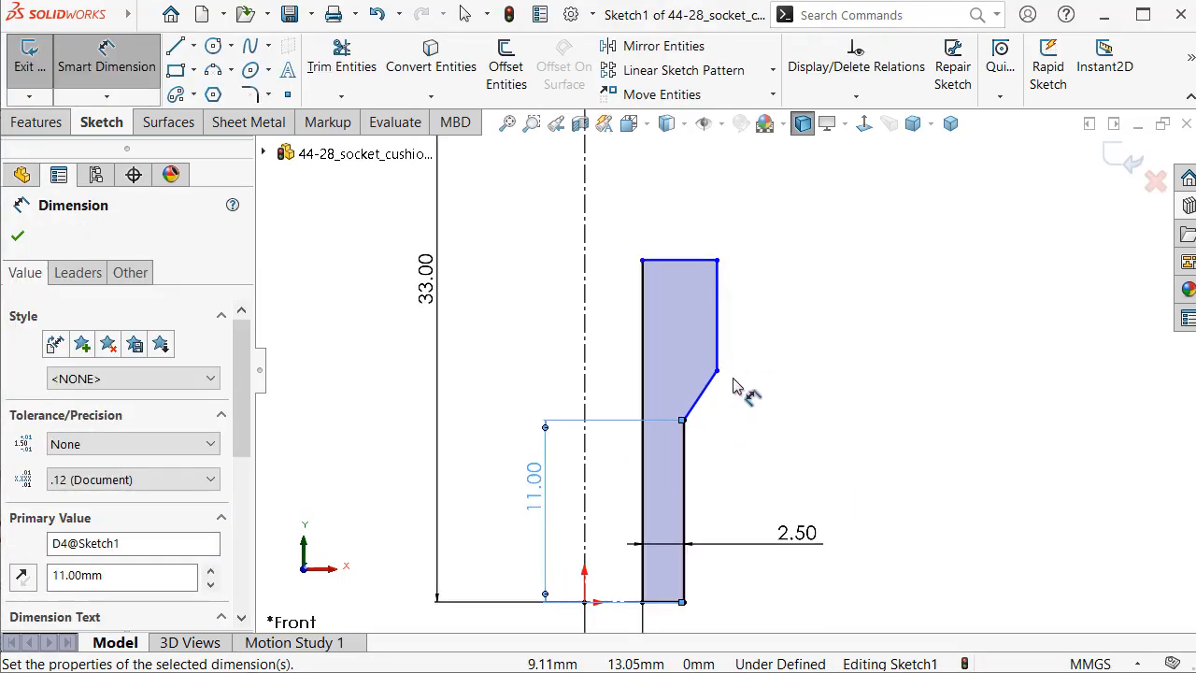
left_click(700, 396)
left_click(685, 439)
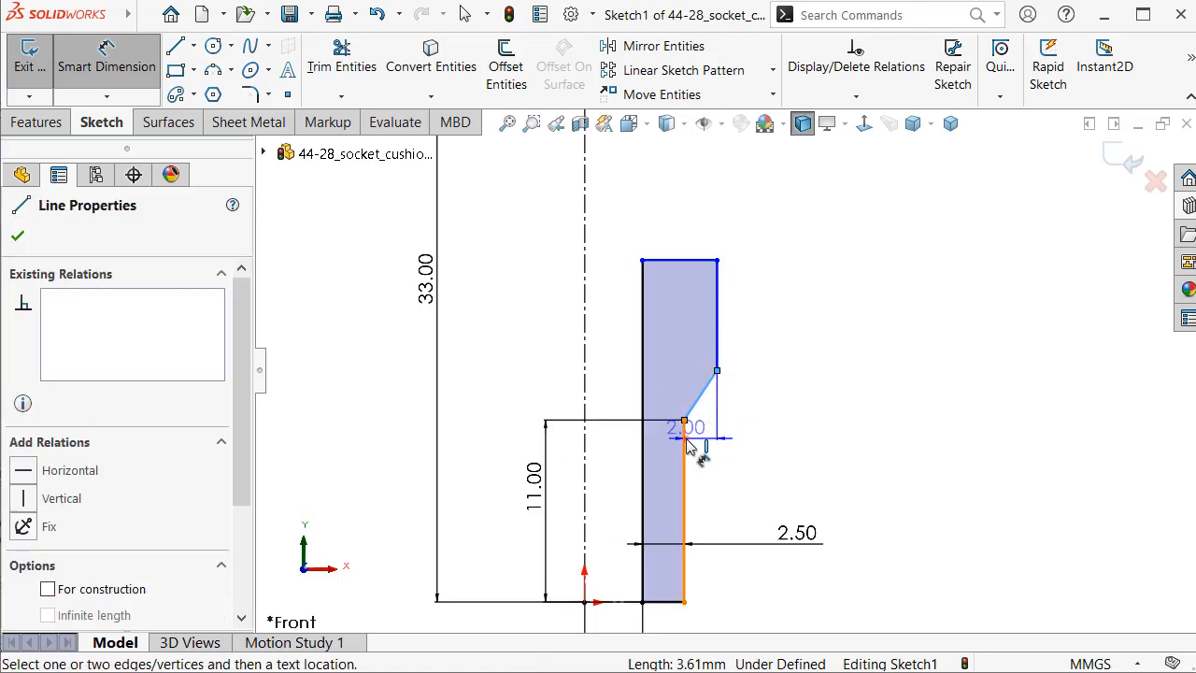
left_click(755, 440)
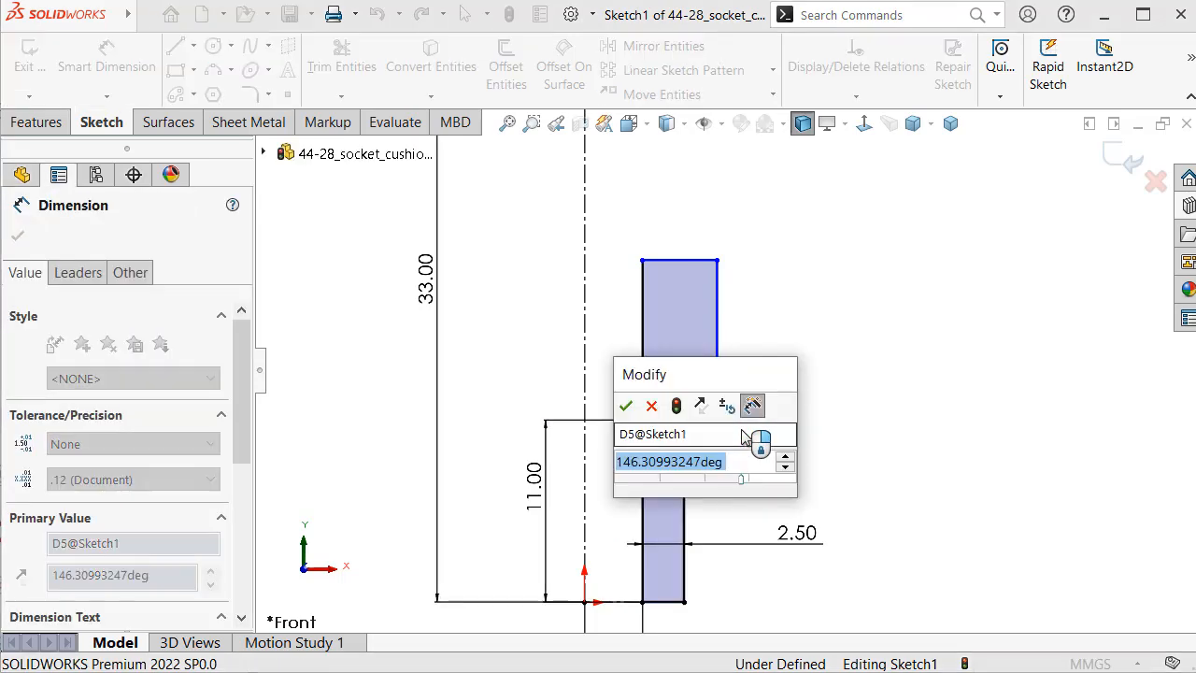
type("135")
key("Return")
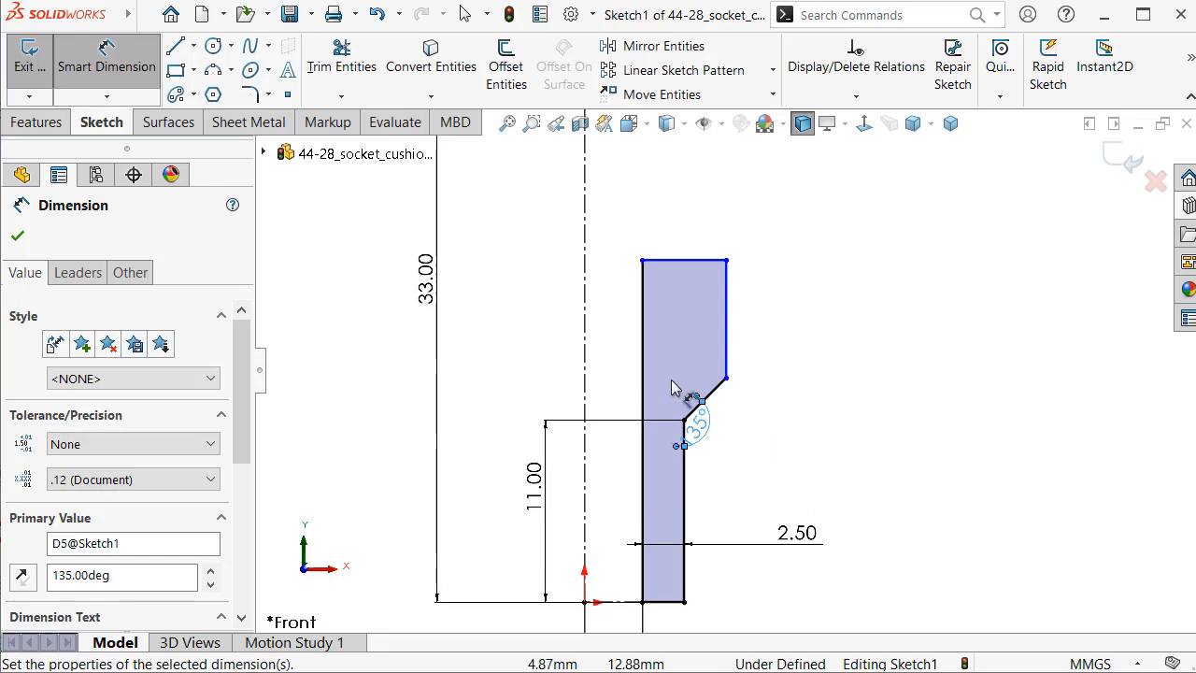
Dimension the width of the profile's wide upper section to 4.5 mm.
left_click(726, 326)
left_click(644, 315)
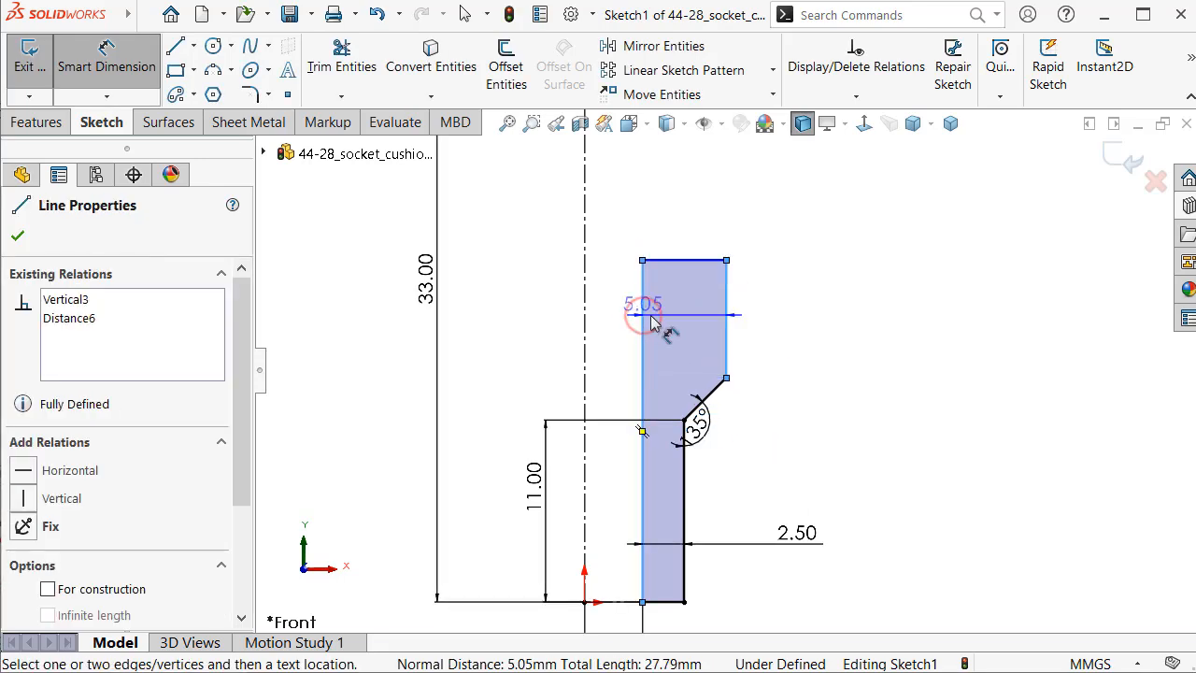
left_click(830, 337)
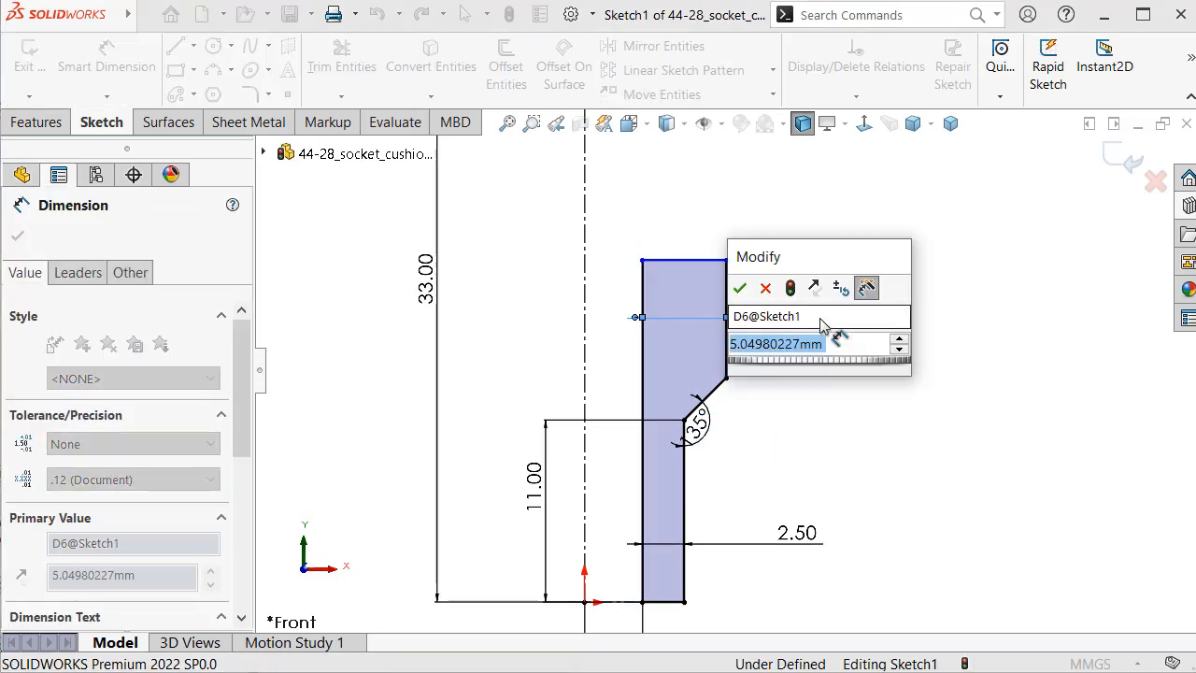
type("4.5")
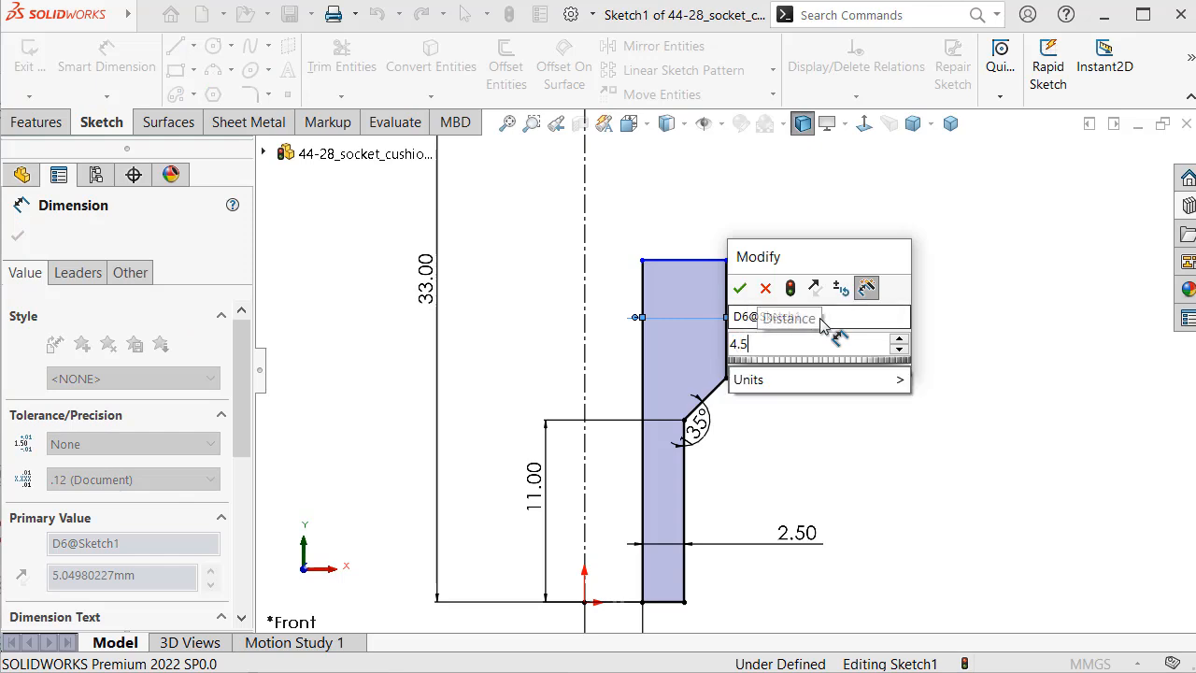
key("Return")
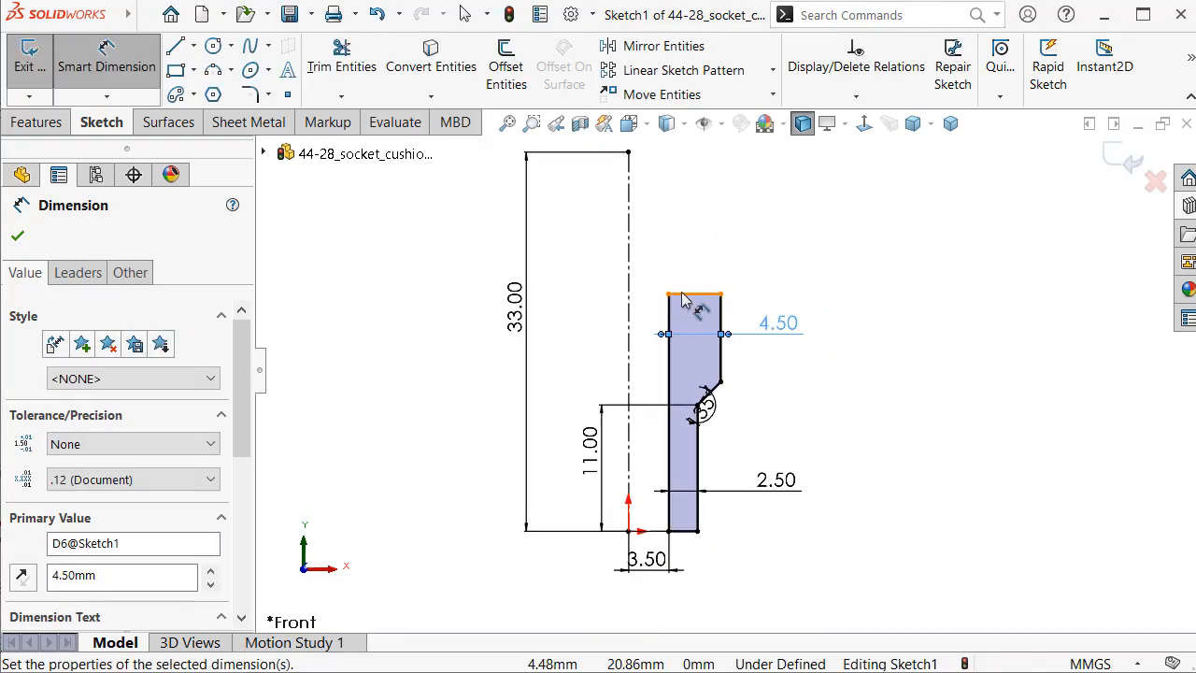
Dimension the profile's top edge 10 mm below the centerline's upper endpoint, placing the dimension between the centerline and the 33 mm dimension.
mouse_move(689, 278)
left_mouse_down()
mouse_move(632, 150)
mouse_move(636, 160)
left_mouse_up()
left_click(629, 153)
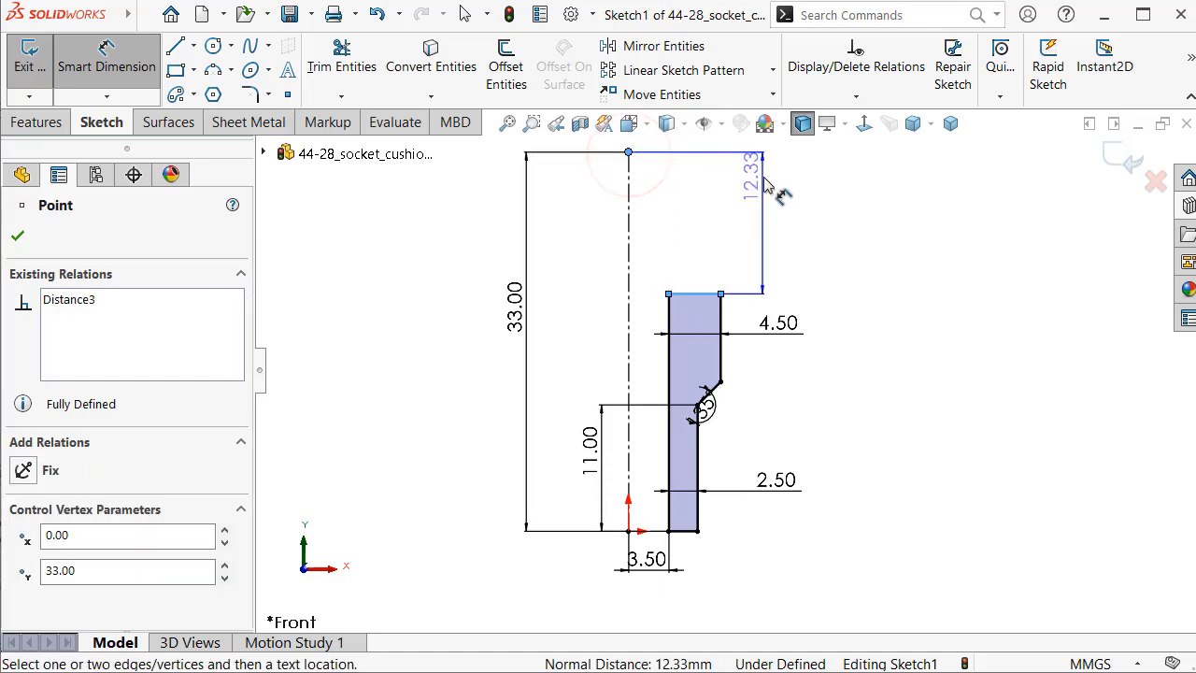
left_click(768, 187)
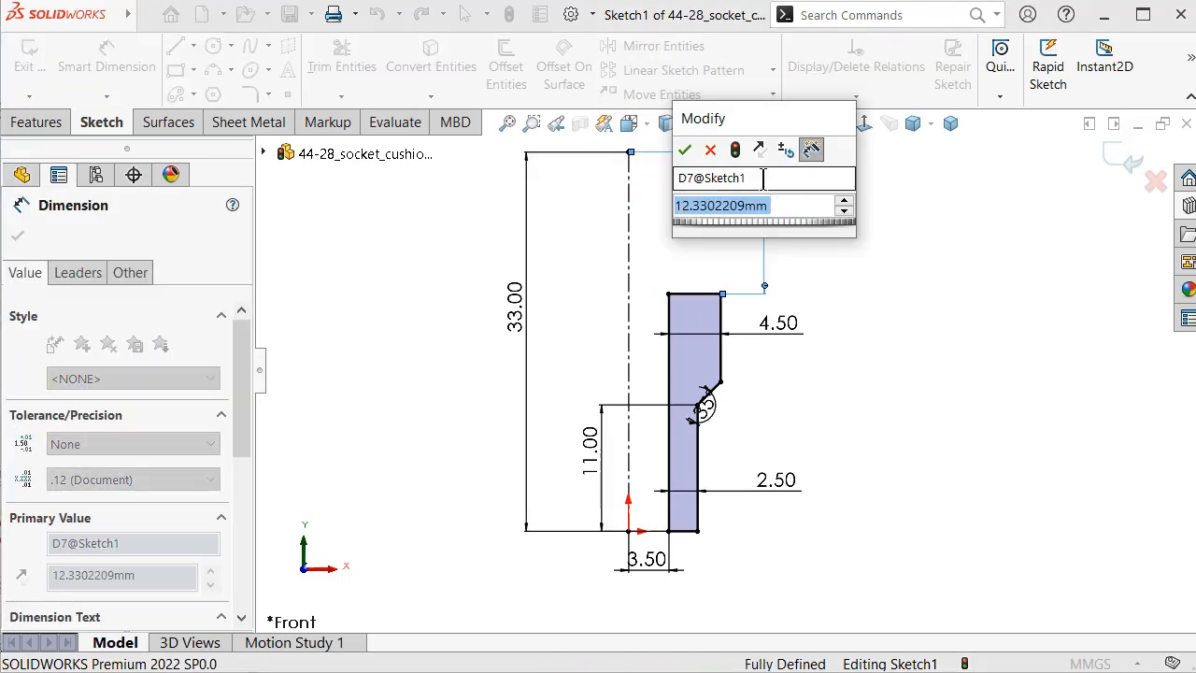
type("10")
key("Return")
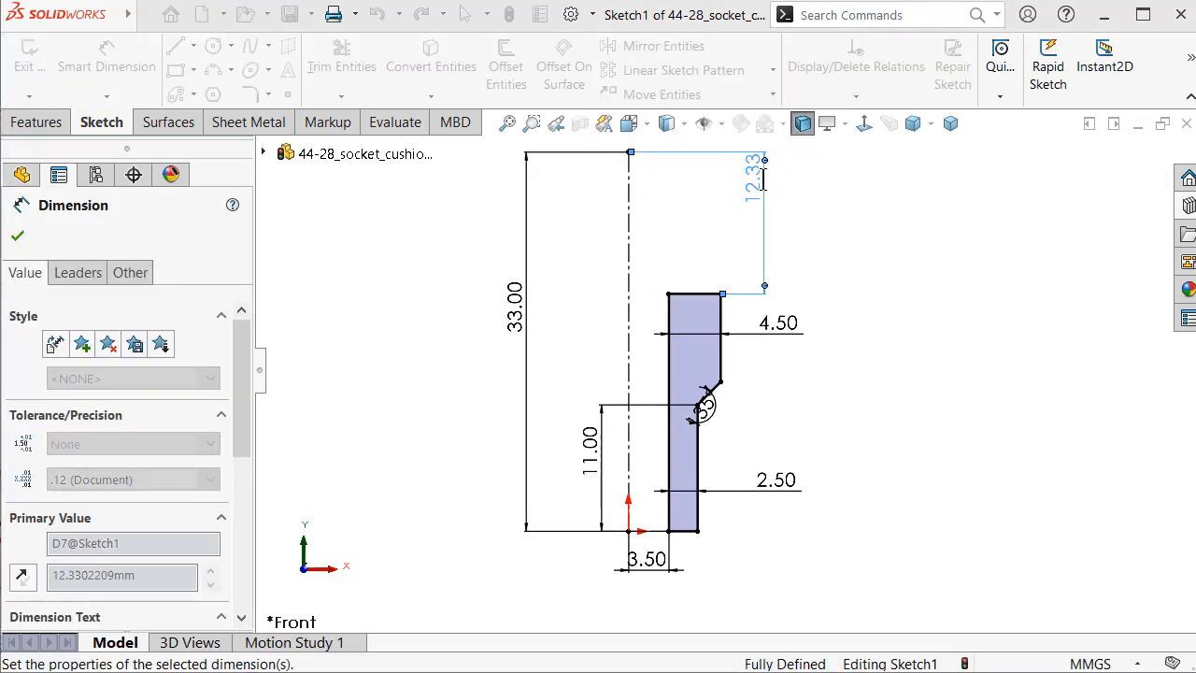
scroll(724, 355, "up", 2)
scroll(727, 271, "down", 4)
mouse_move(779, 201)
left_mouse_down()
mouse_move(542, 249)
mouse_move(542, 235)
mouse_move(507, 232)
left_mouse_up()
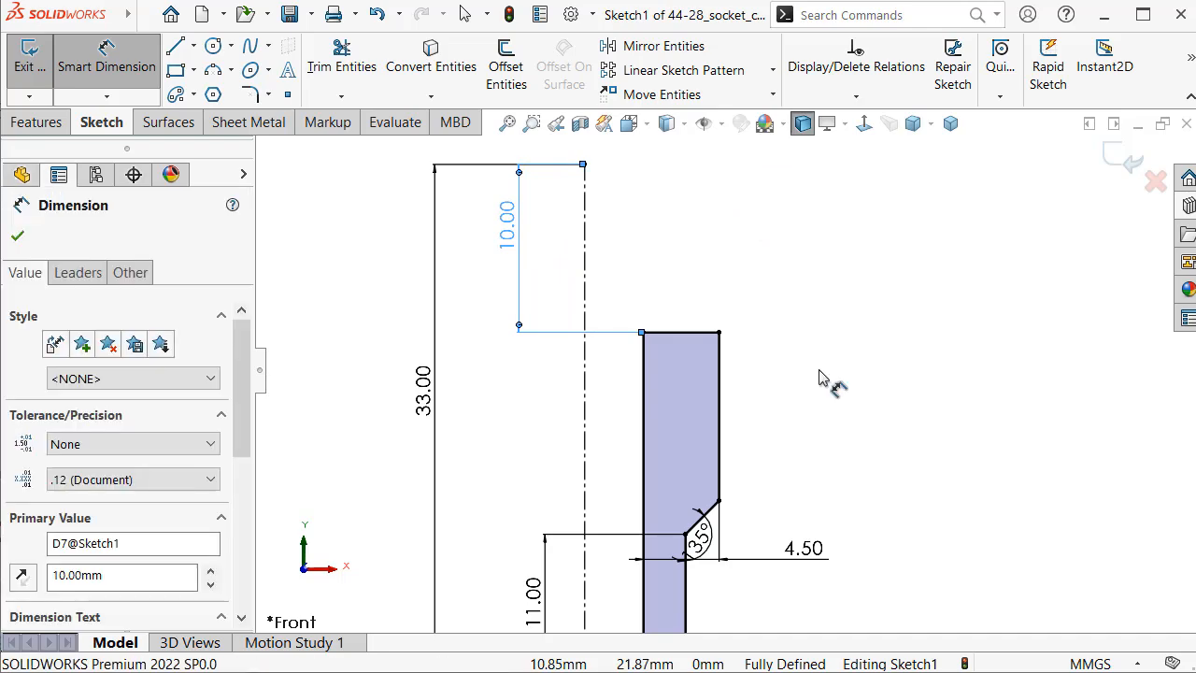
Delete the 4.50 mm width dimension of the profile's upper section.
left_click(823, 339)
scroll(823, 342, "up", 1)
left_click_drag(809, 489, 864, 496)
key("Delete")
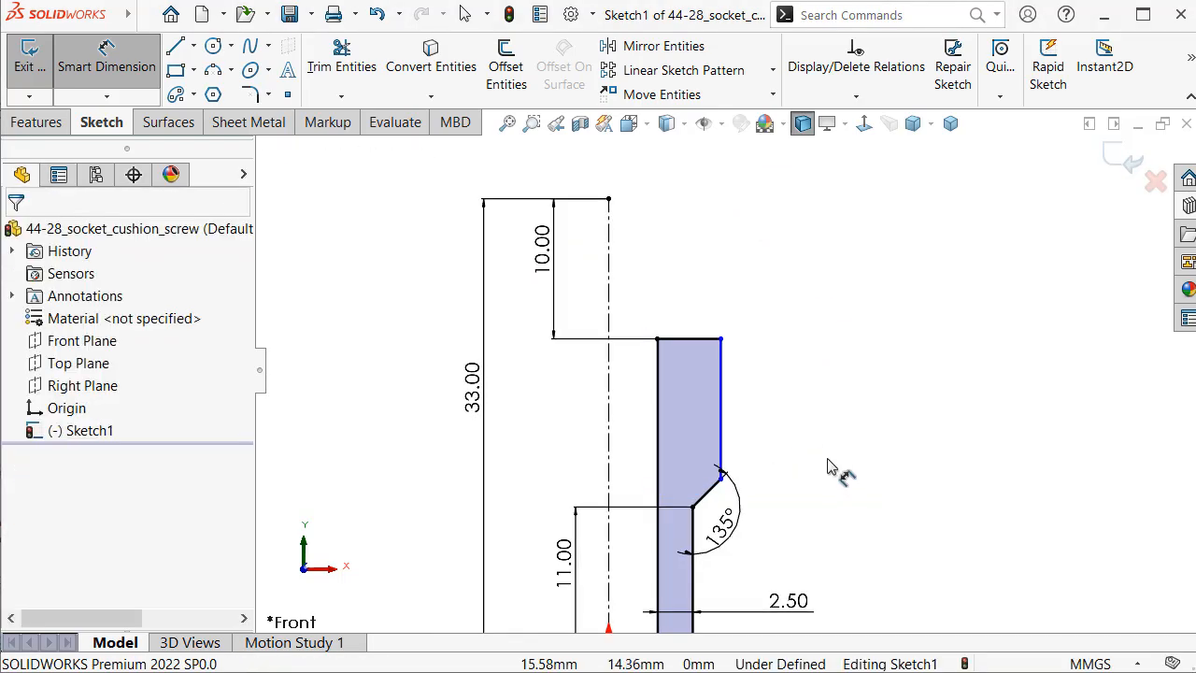
Dimension the distance from the centerline to the outer vertical edge of the wide upper section as 8 mm.
right_click_drag(828, 447, 835, 348)
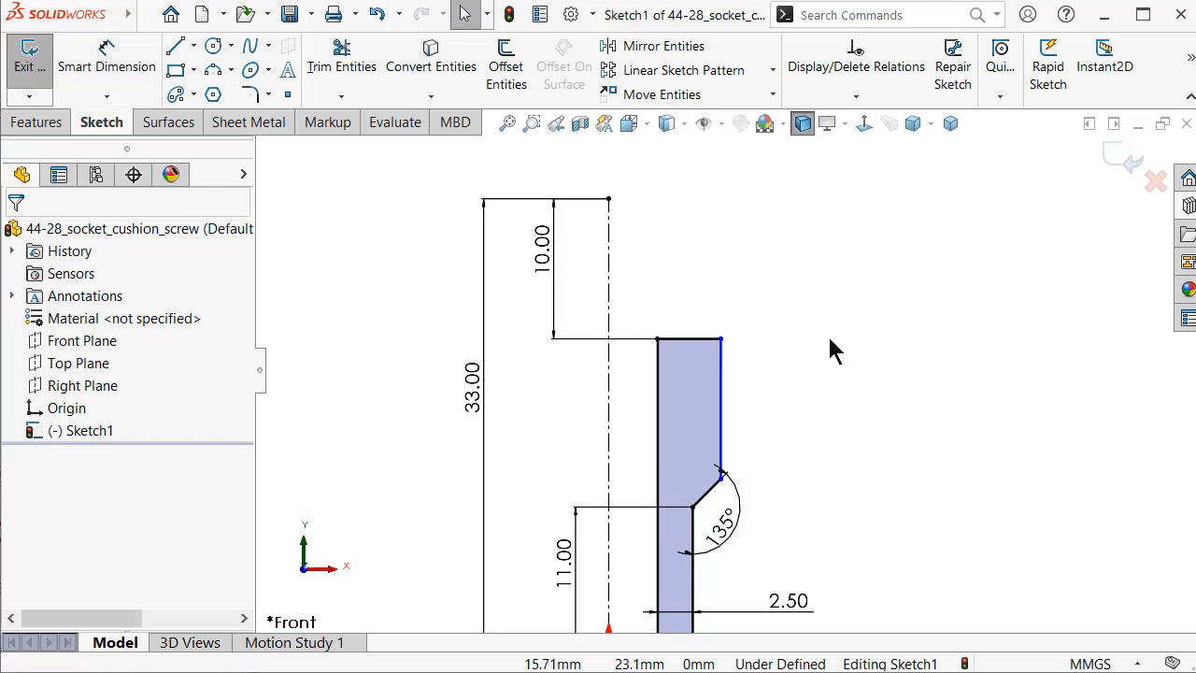
left_click(719, 371)
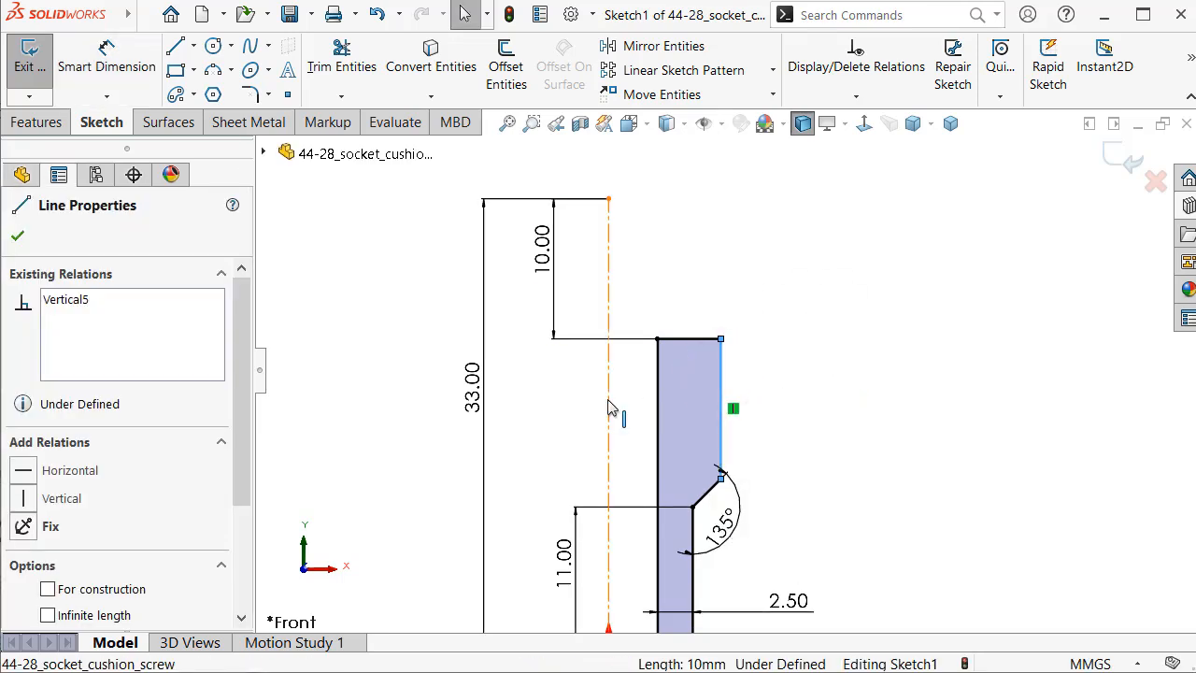
right_click_drag(879, 439, 884, 347)
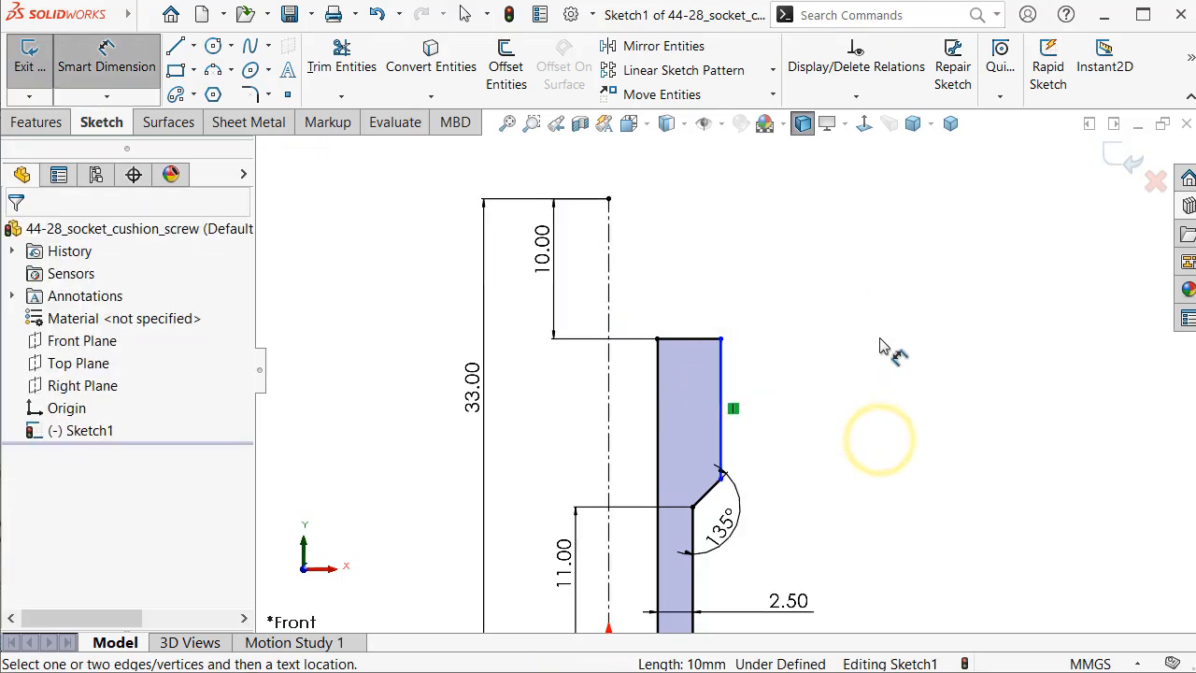
left_click(724, 392)
left_click(610, 394)
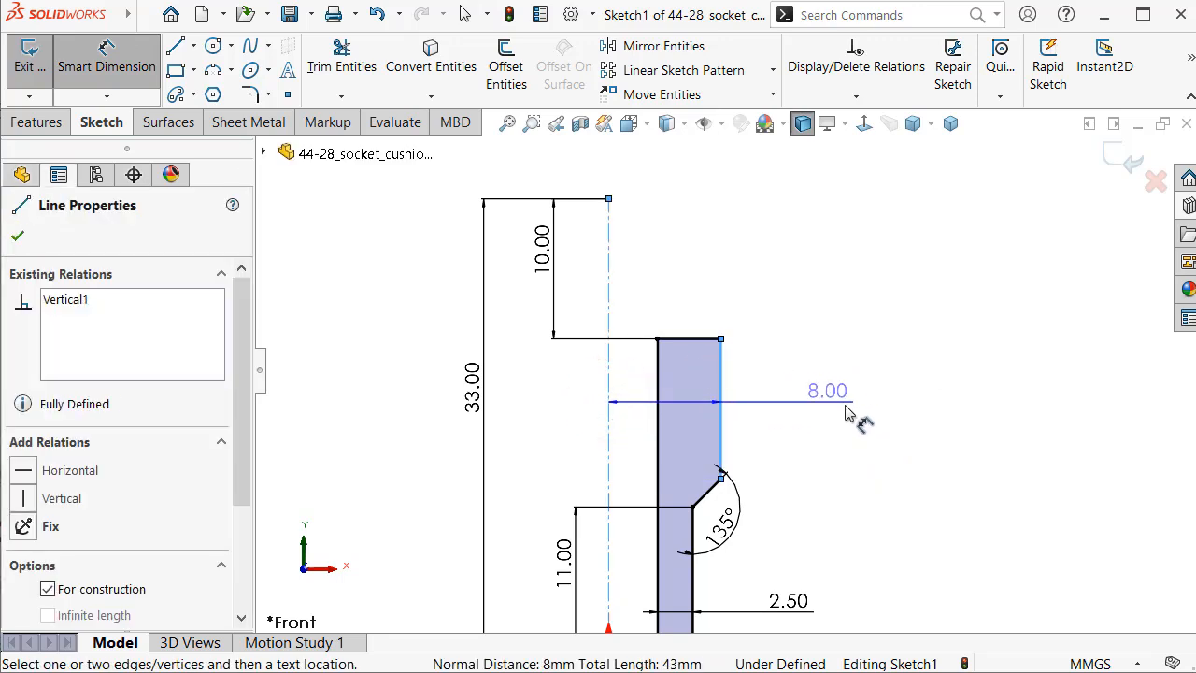
left_click(858, 411)
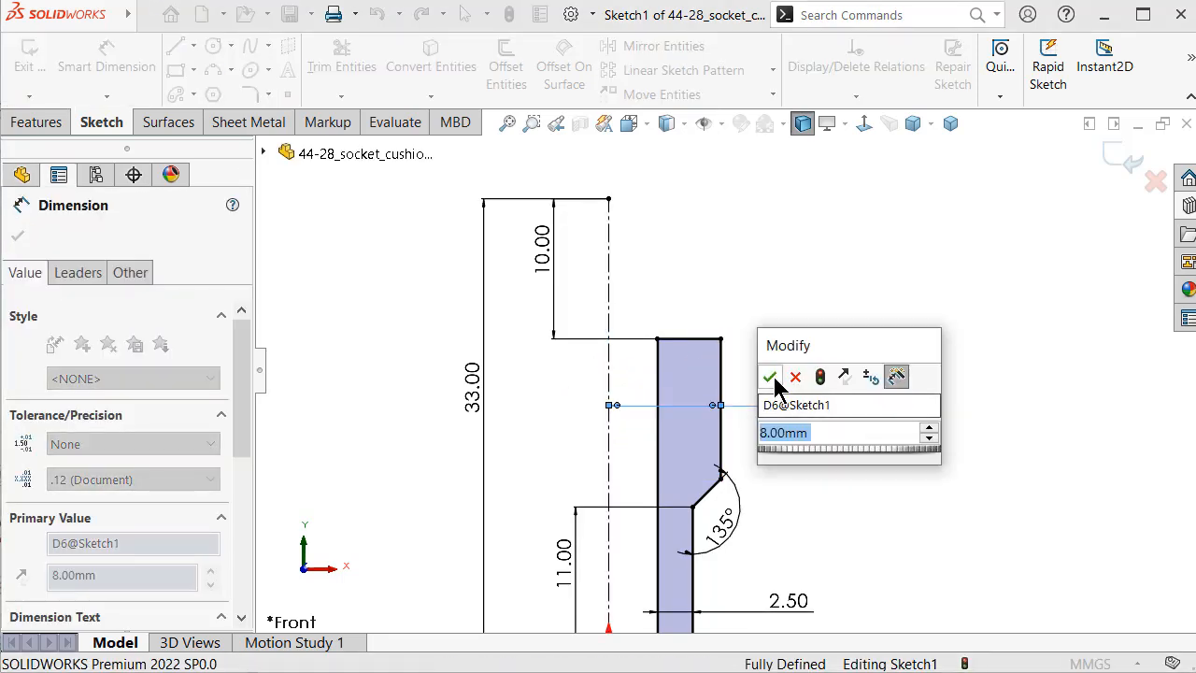
left_click(771, 377)
left_click(831, 297)
Sketch a closed head outline about 8.4 mm wide and 10 mm high above the profile's top edge, with a small step at its lower outer corner.
scroll(677, 285, "down", 2)
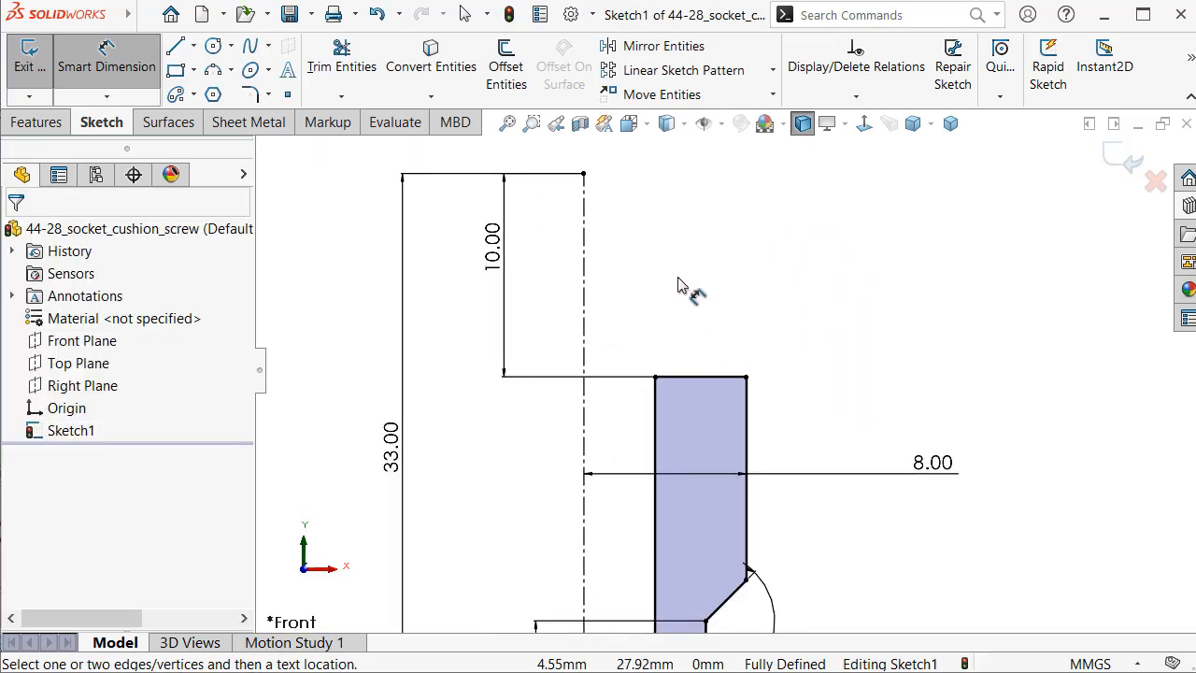
scroll(682, 284, "down", 1)
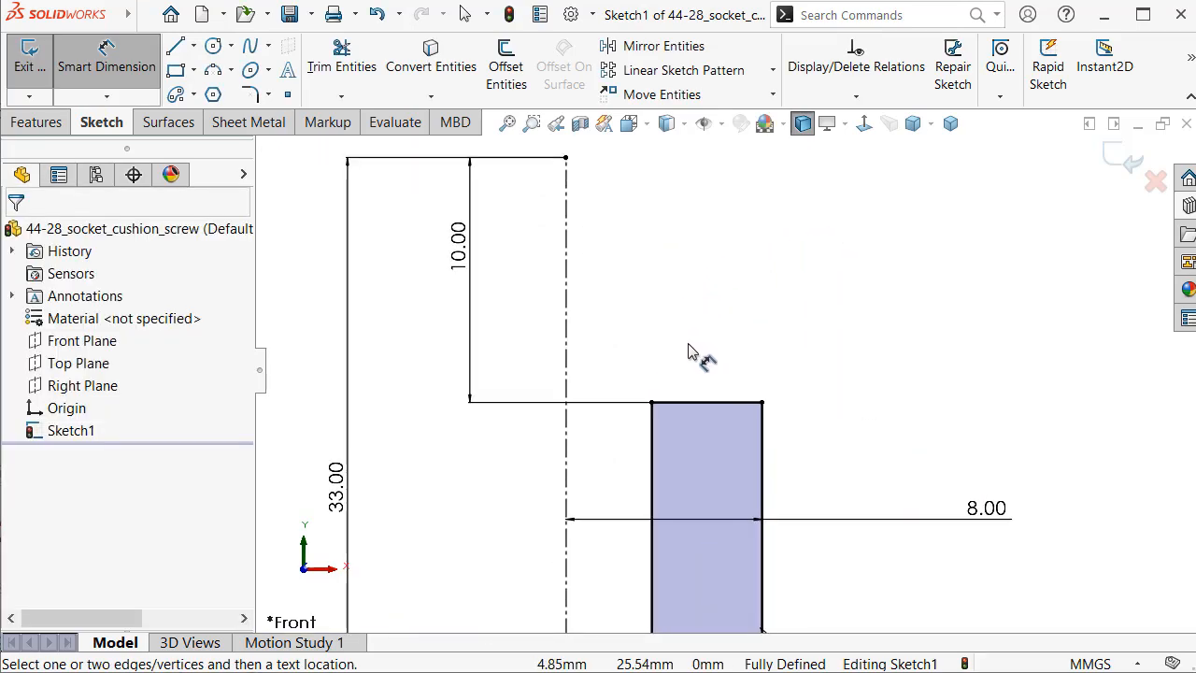
key("s")
left_click(1009, 336)
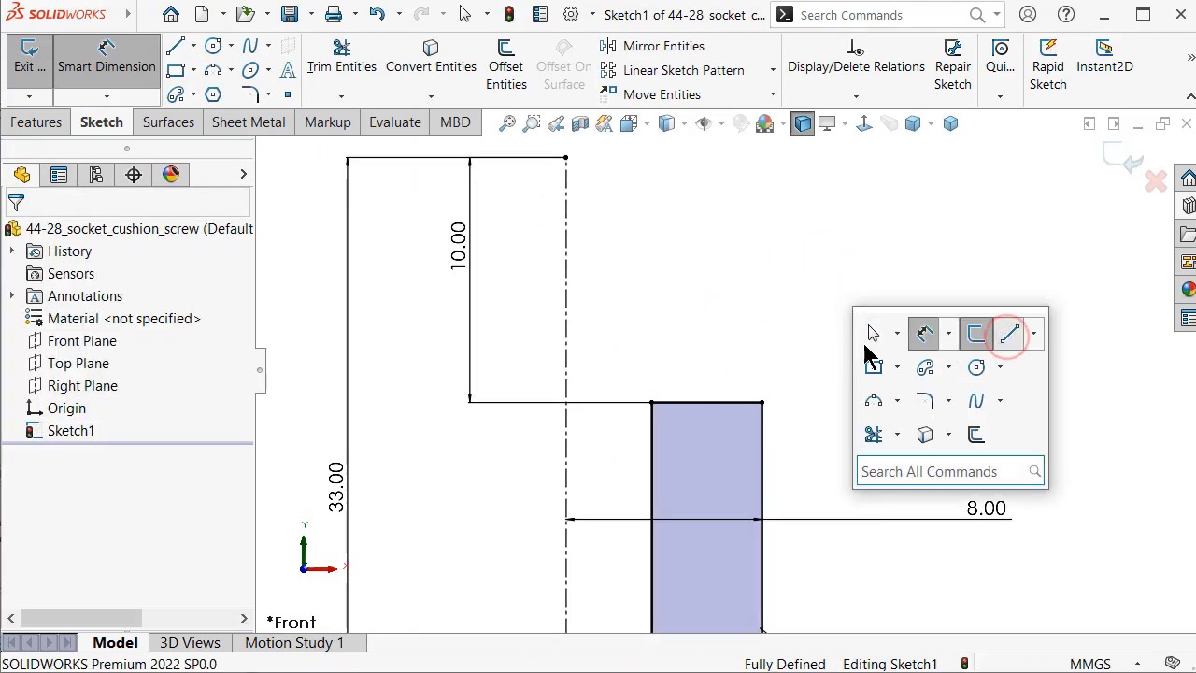
left_click(651, 402)
scroll(677, 243, "up", 2)
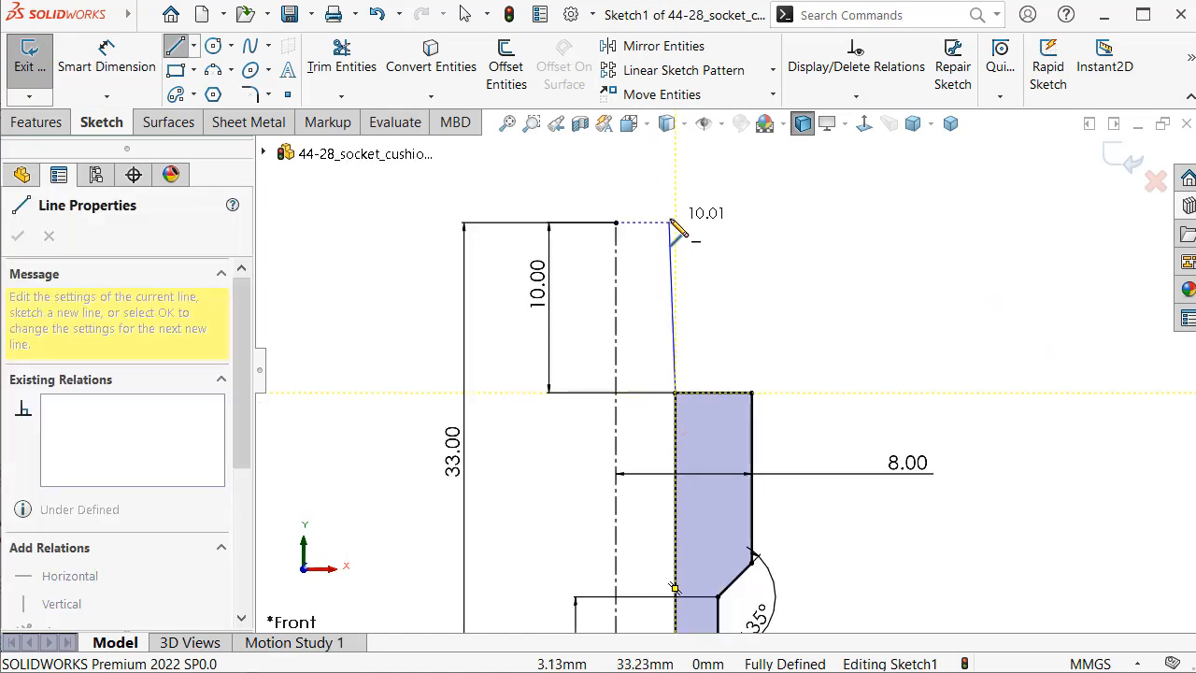
left_click(675, 222)
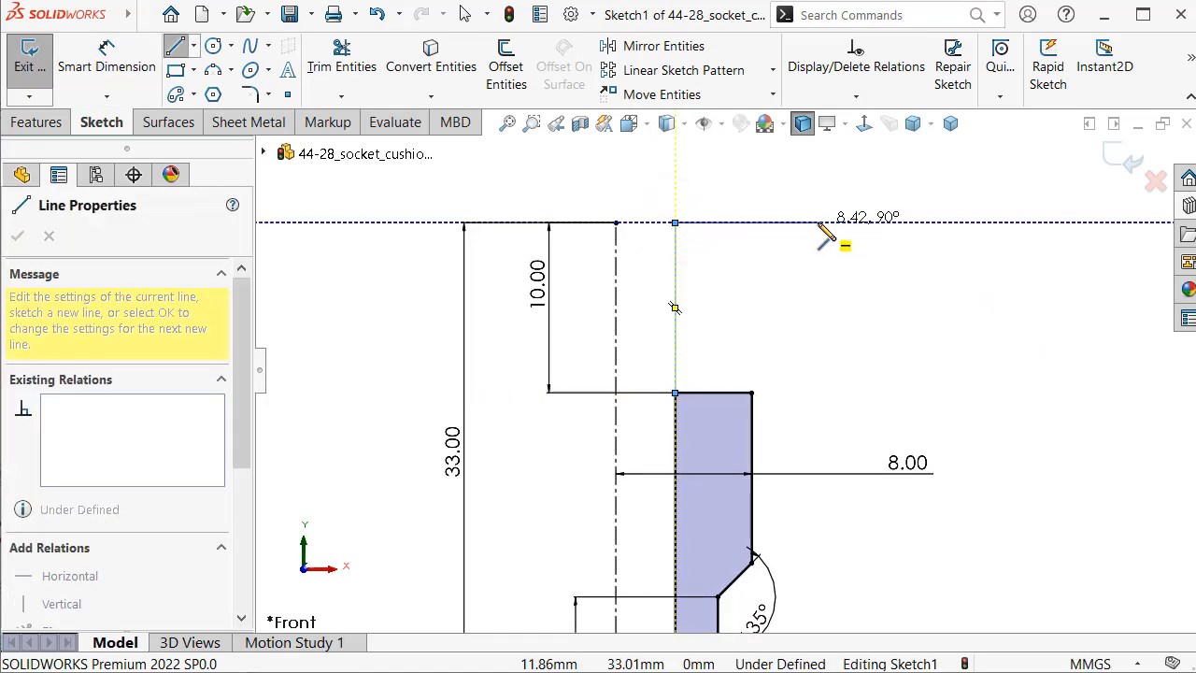
left_click(818, 222)
scroll(818, 233, "up", 3)
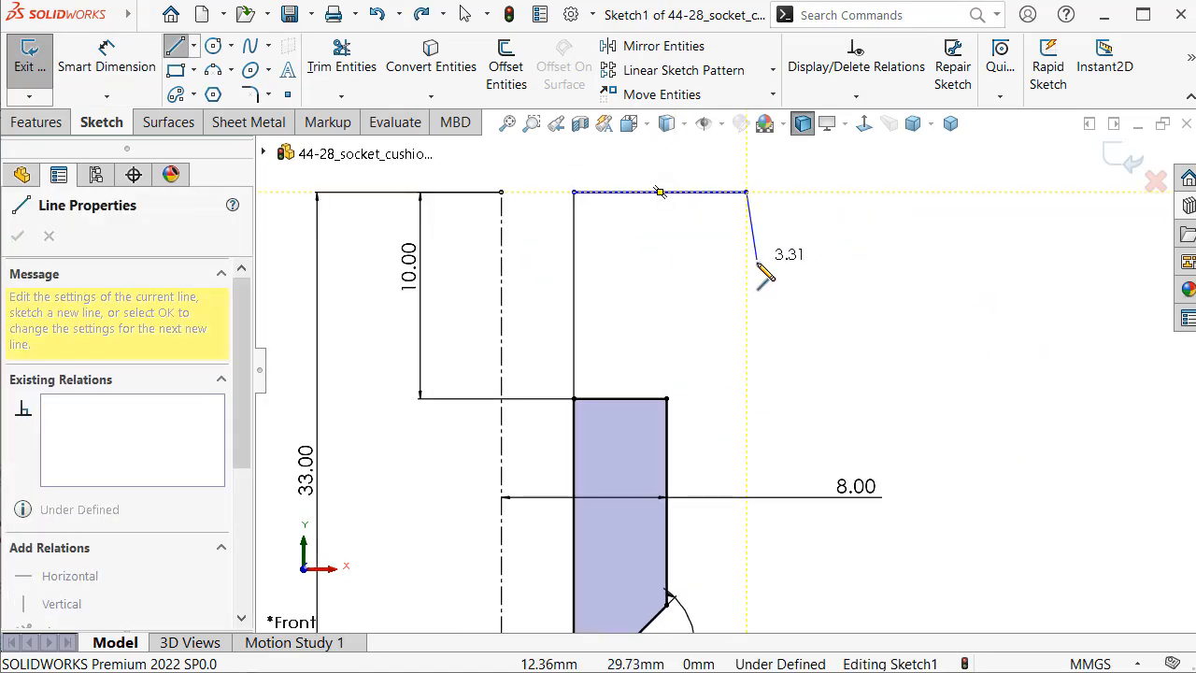
left_click(744, 395)
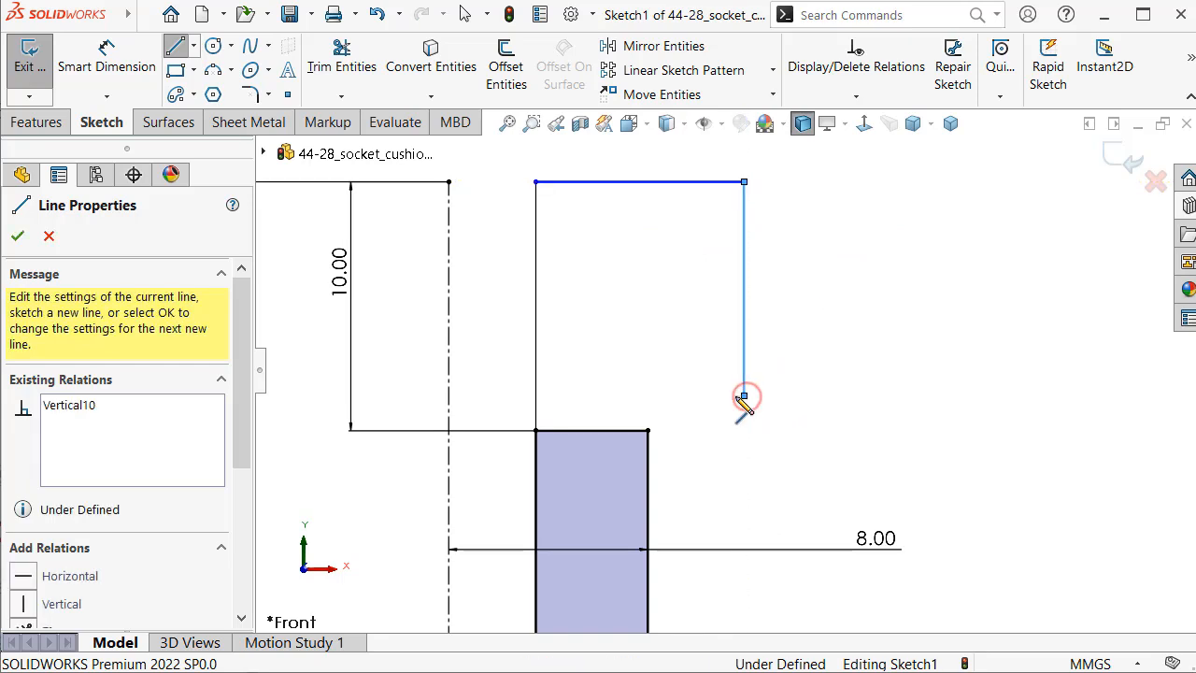
left_click(727, 395)
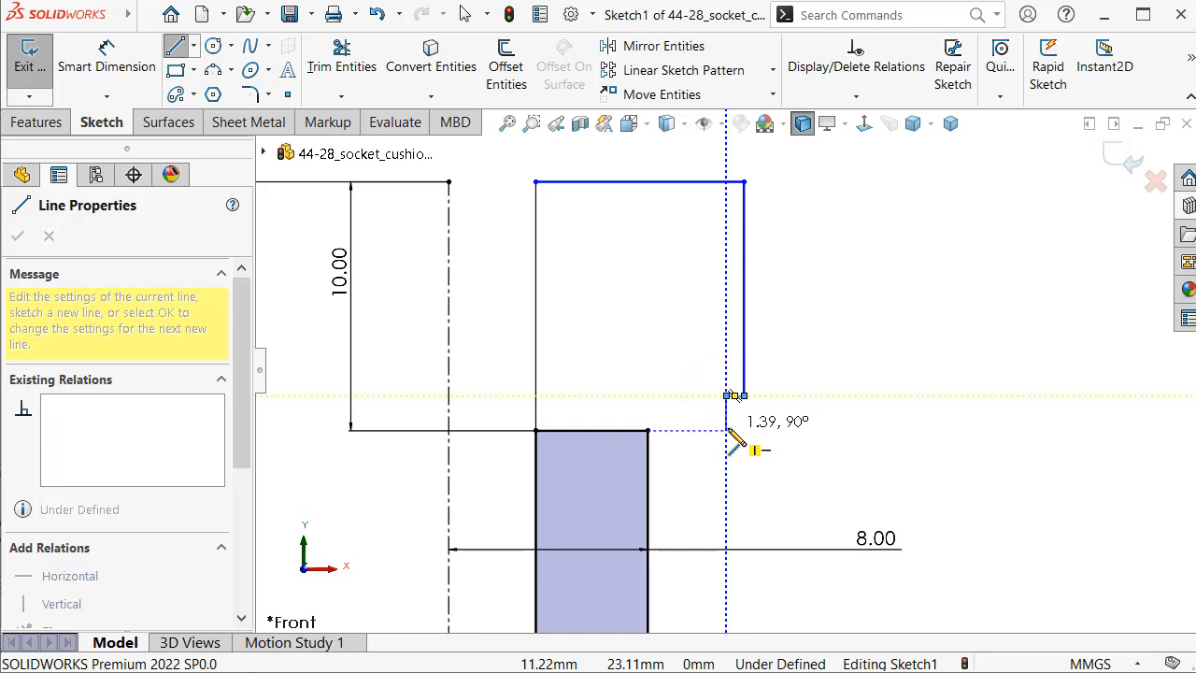
left_click(727, 429)
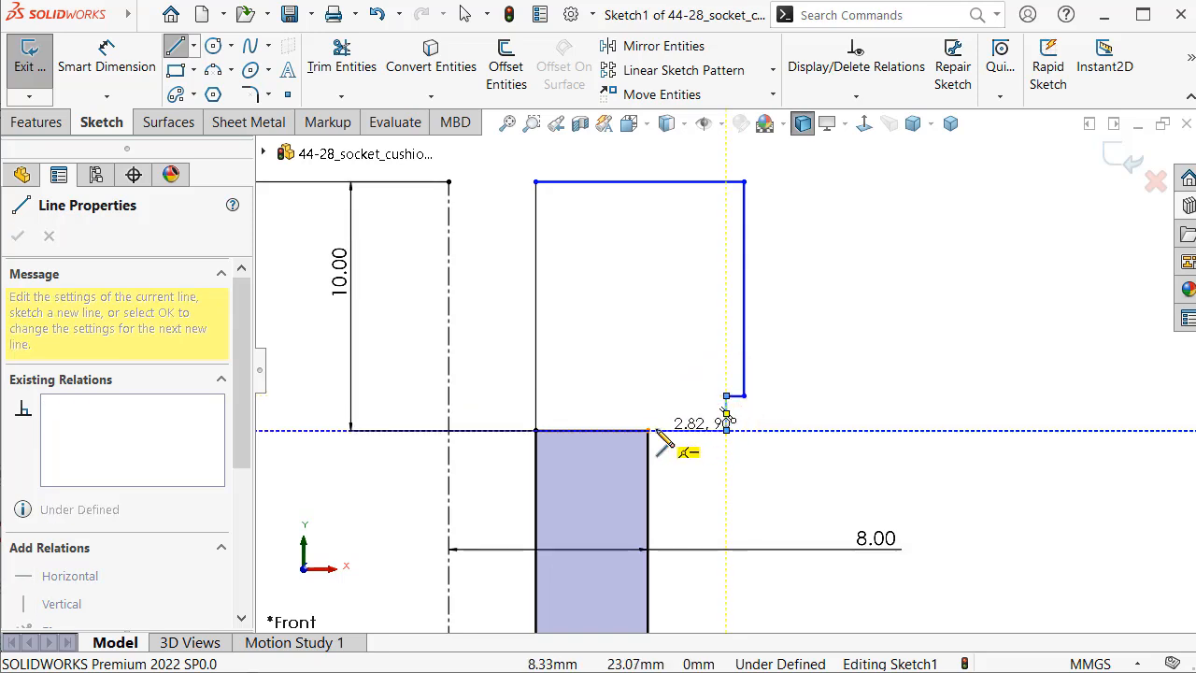
left_click(535, 430)
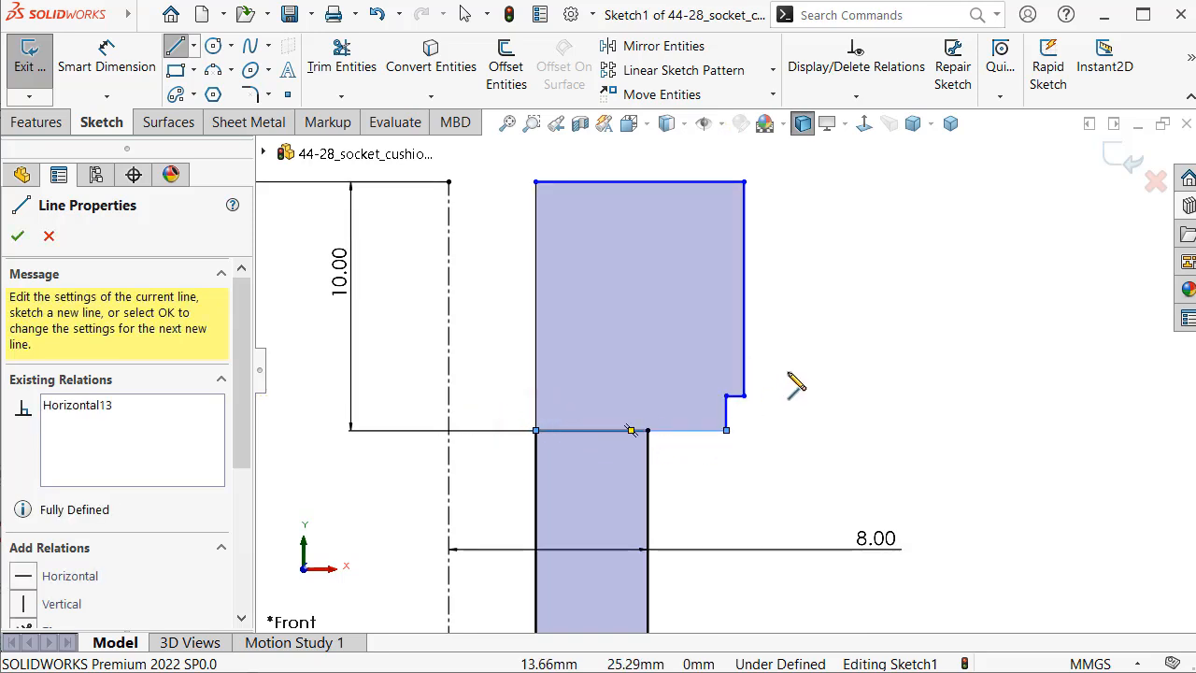
Dimension the head's width between its inner and outer vertical edges to 10.5 mm, placing the dimension above the head.
scroll(719, 306, "up", 3)
scroll(722, 313, "down", 4)
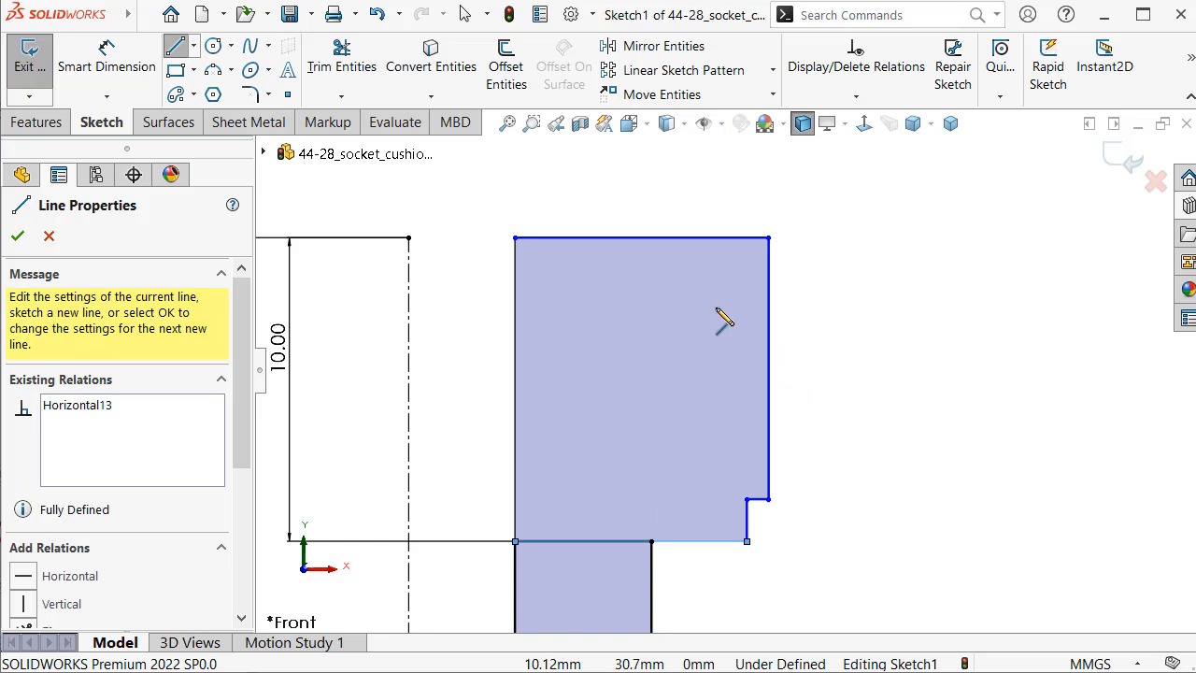
mouse_move(884, 396)
right_mouse_down()
mouse_move(894, 352)
mouse_move(878, 260)
right_mouse_up()
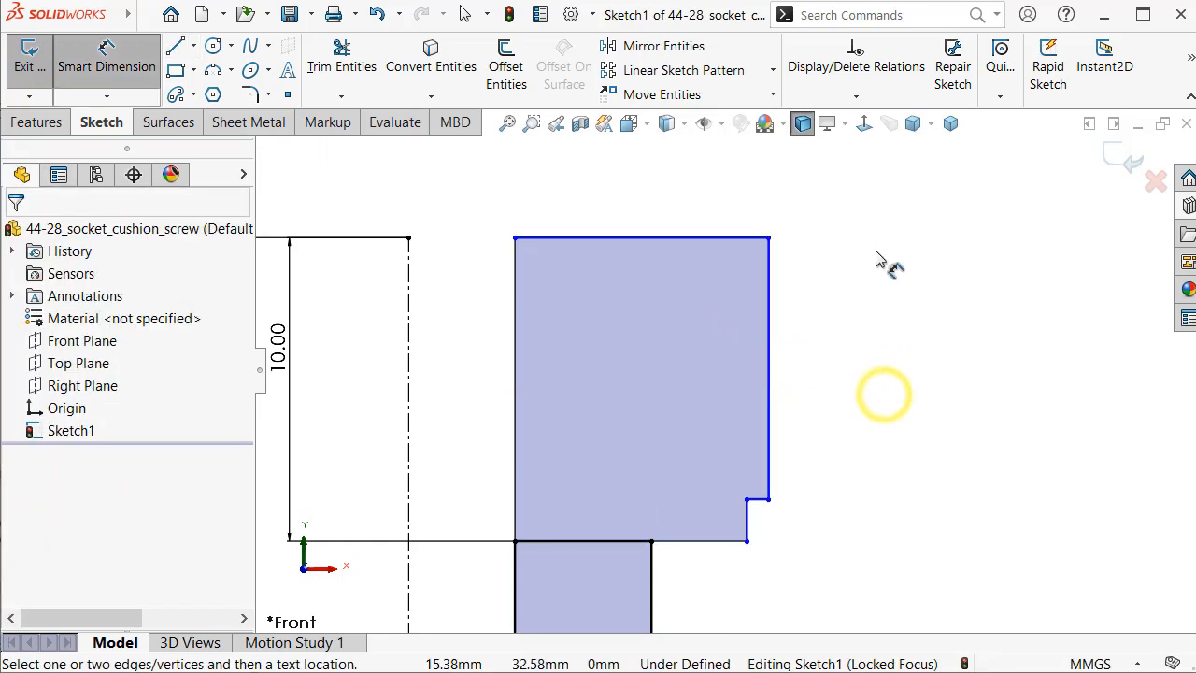
left_click(771, 299)
left_click(519, 306)
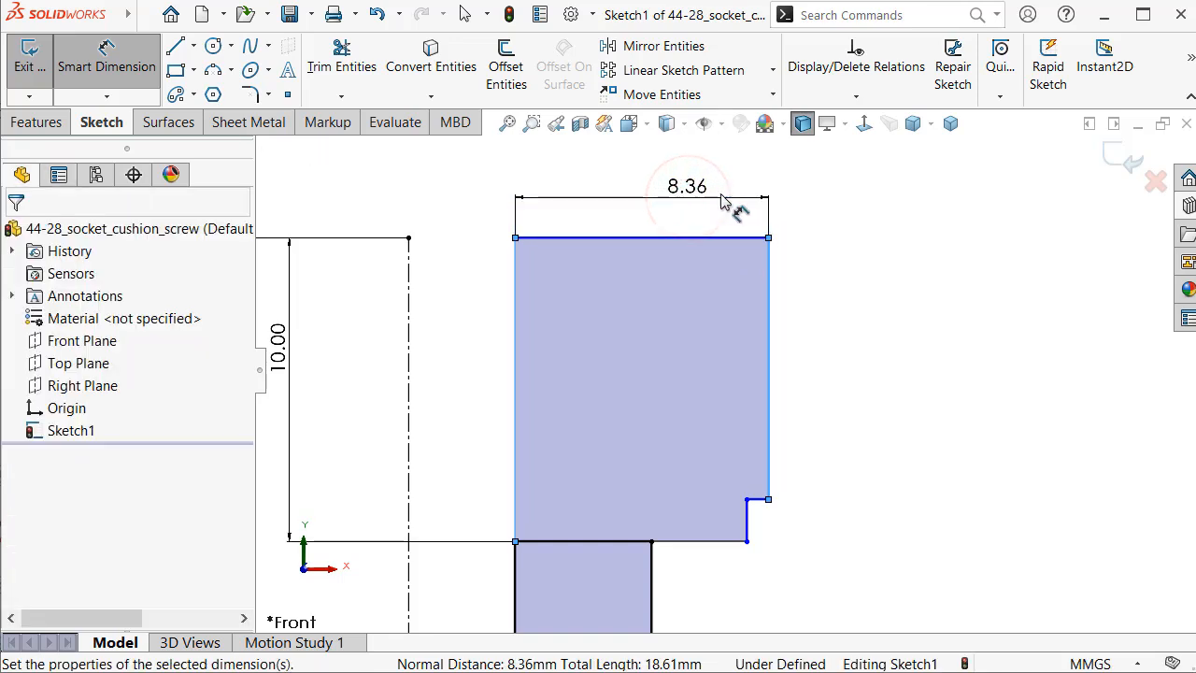
left_click(719, 203)
type("10.")
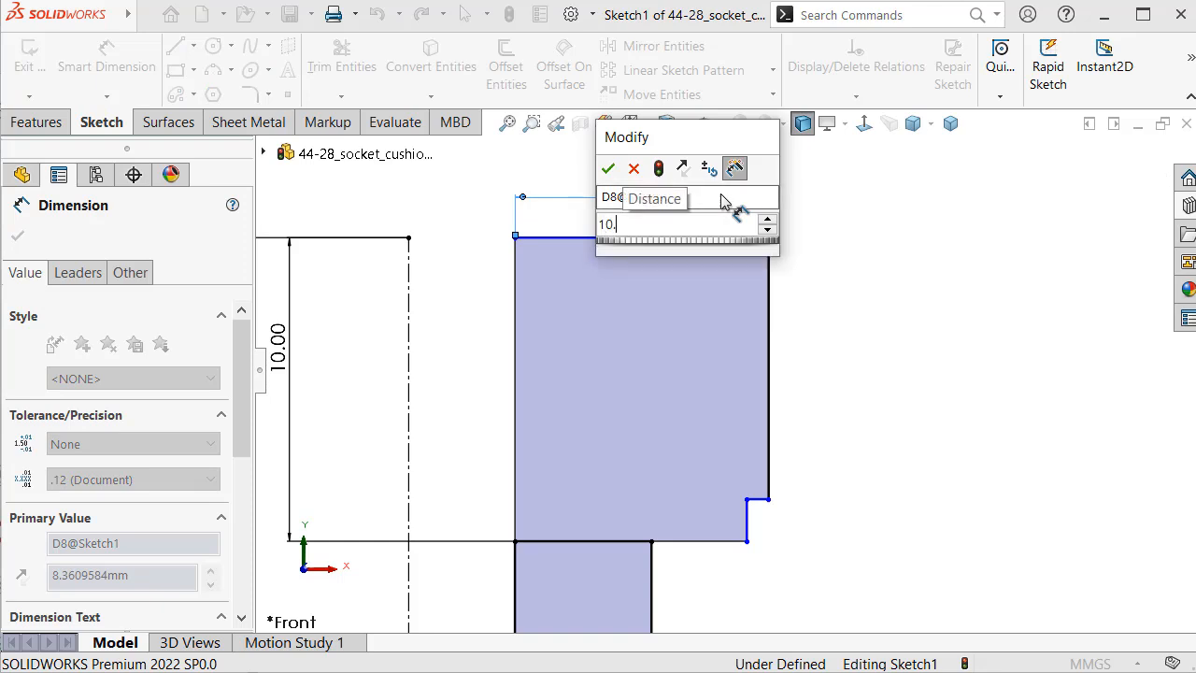
key("Return")
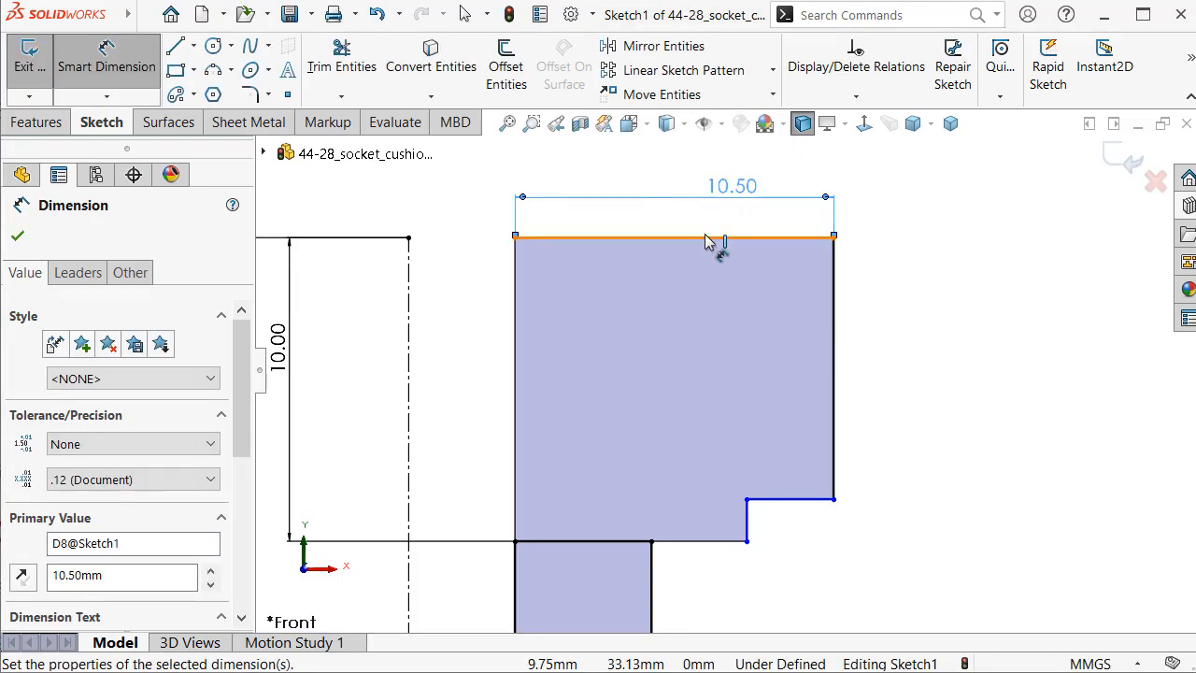
Dimension the small step at the head's lower outer corner to 0.5 mm high and 0.75 mm wide.
left_click(746, 519)
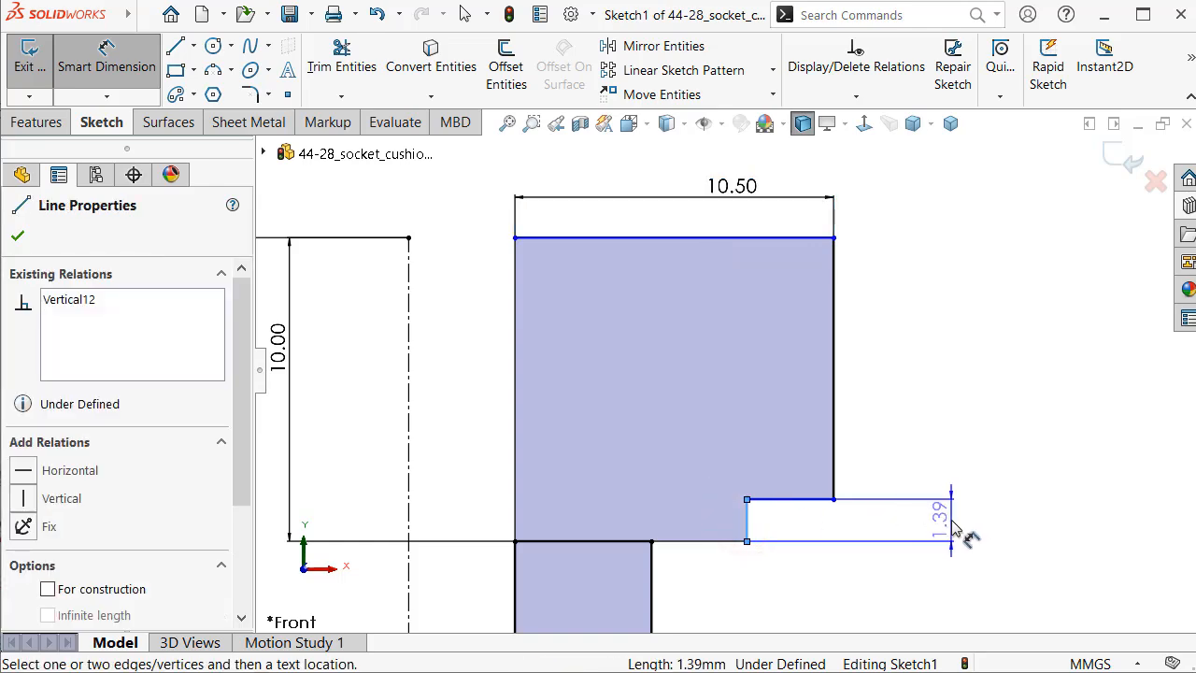
left_click(955, 530)
type("0.5")
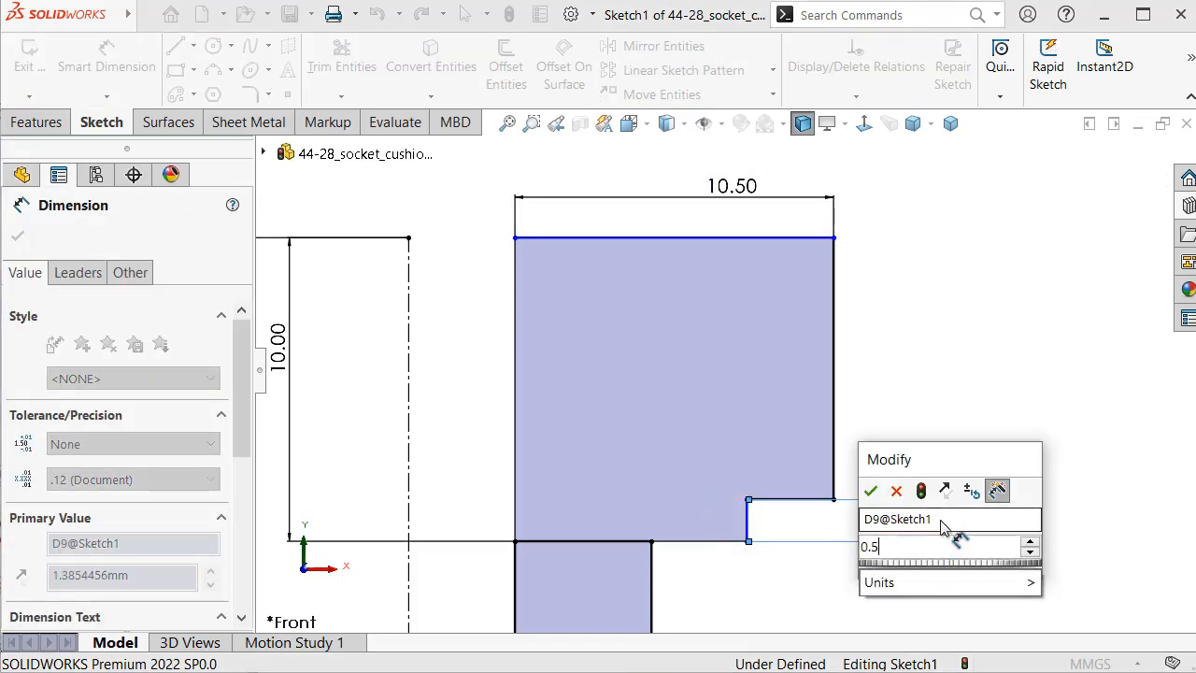
key("Return")
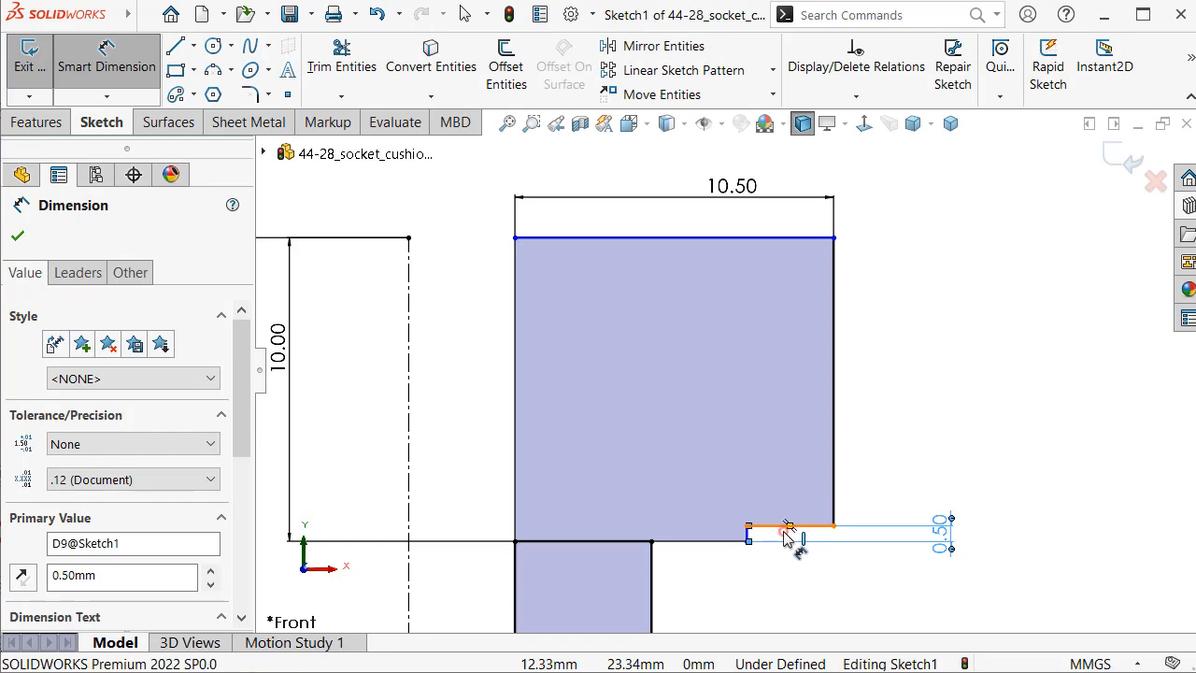
left_click(785, 539)
left_click(802, 602)
type("0.75")
key("Return")
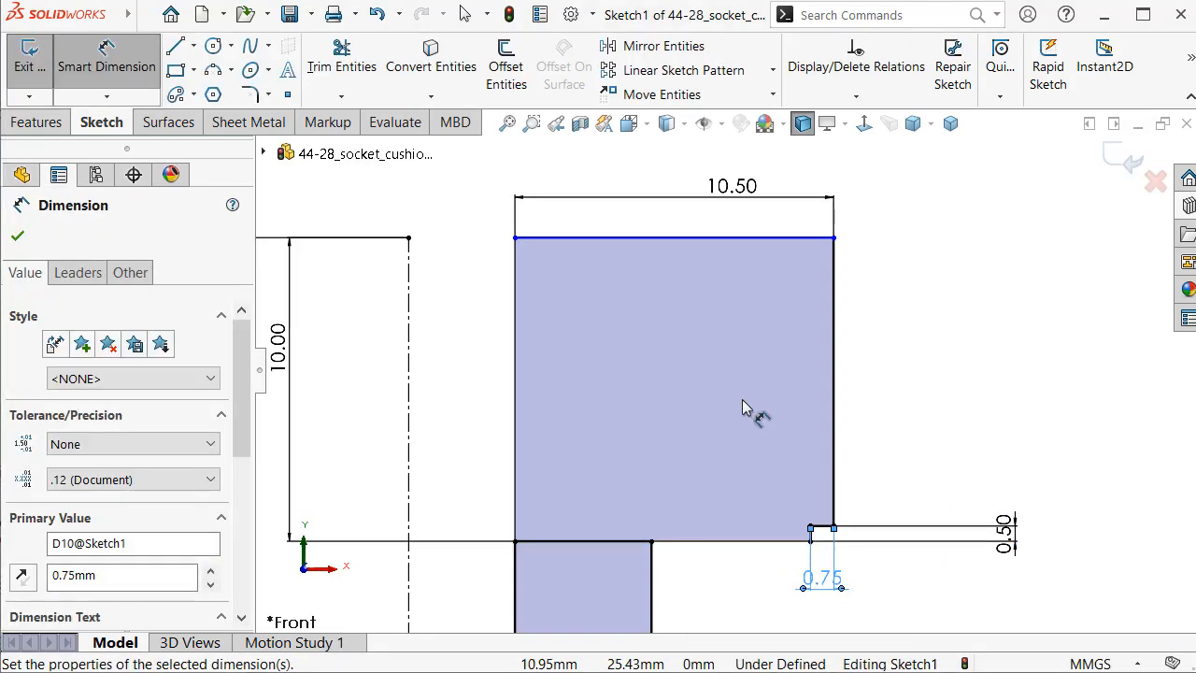
key("Escape")
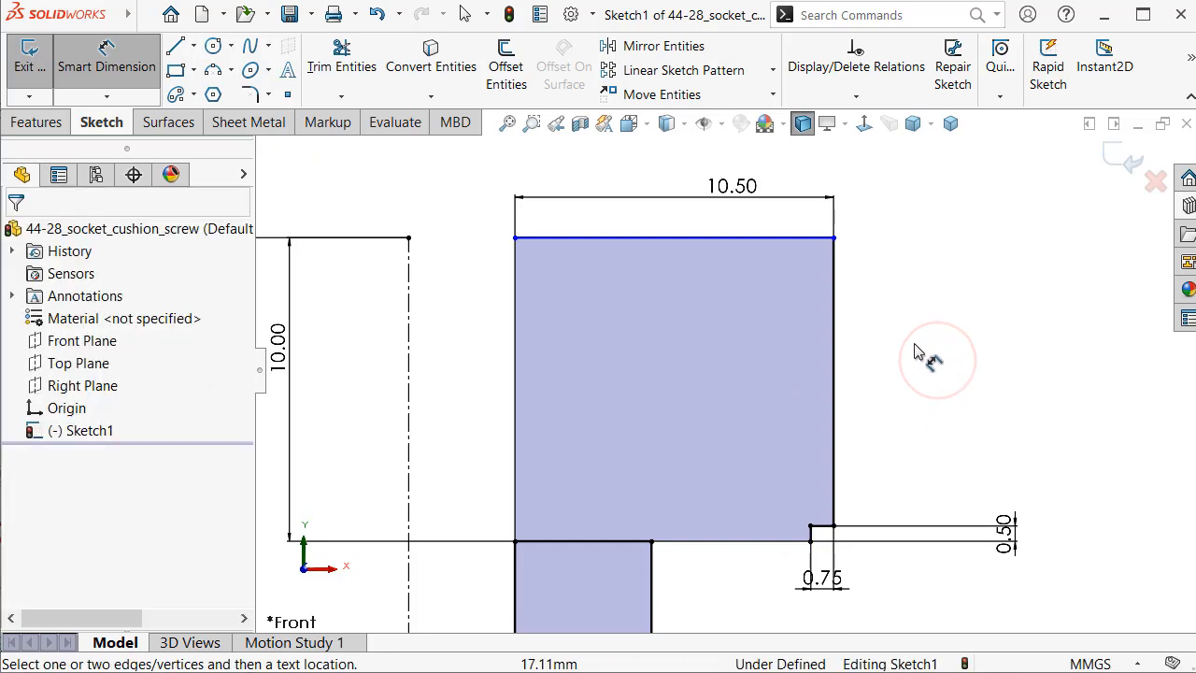
key("Escape")
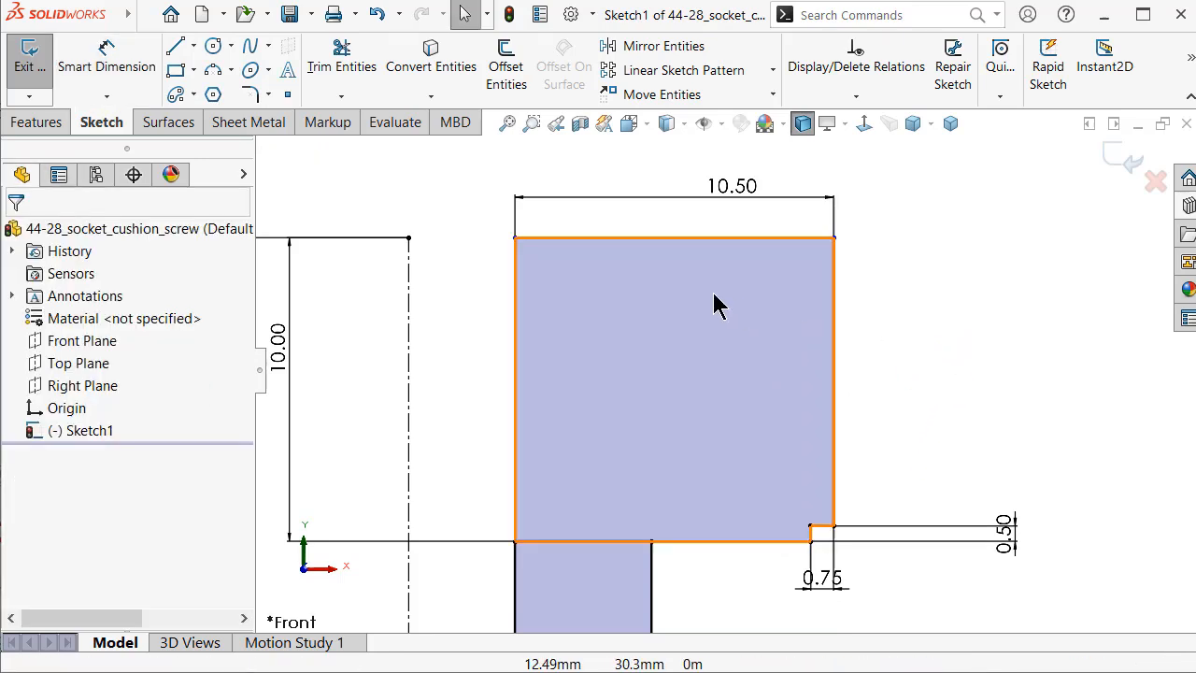
Add a horizontal relation between the head's upper inner corner and the centerline's upper endpoint.
left_click(515, 240)
left_click(408, 237, "ctrl")
left_click(460, 157)
left_click(936, 290)
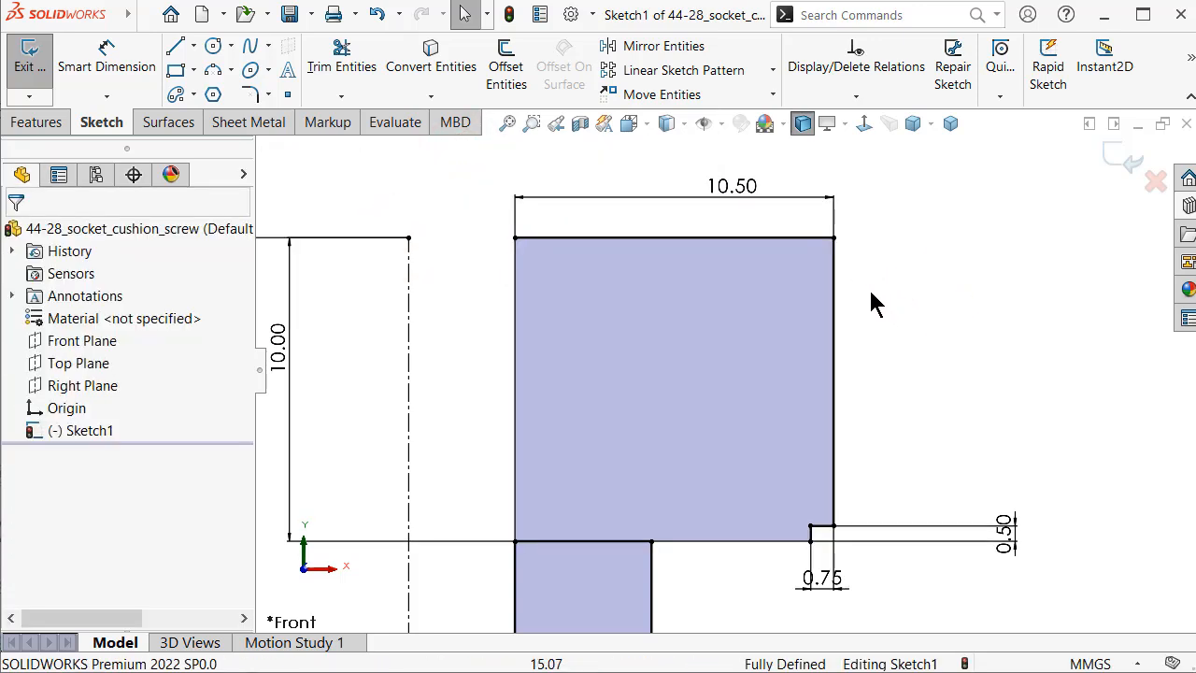
Chamfer the head's upper outer corner with unequal distances of 2 mm along the top edge and 1 mm down the outer edge.
key("s")
left_click(969, 363)
left_click(988, 419)
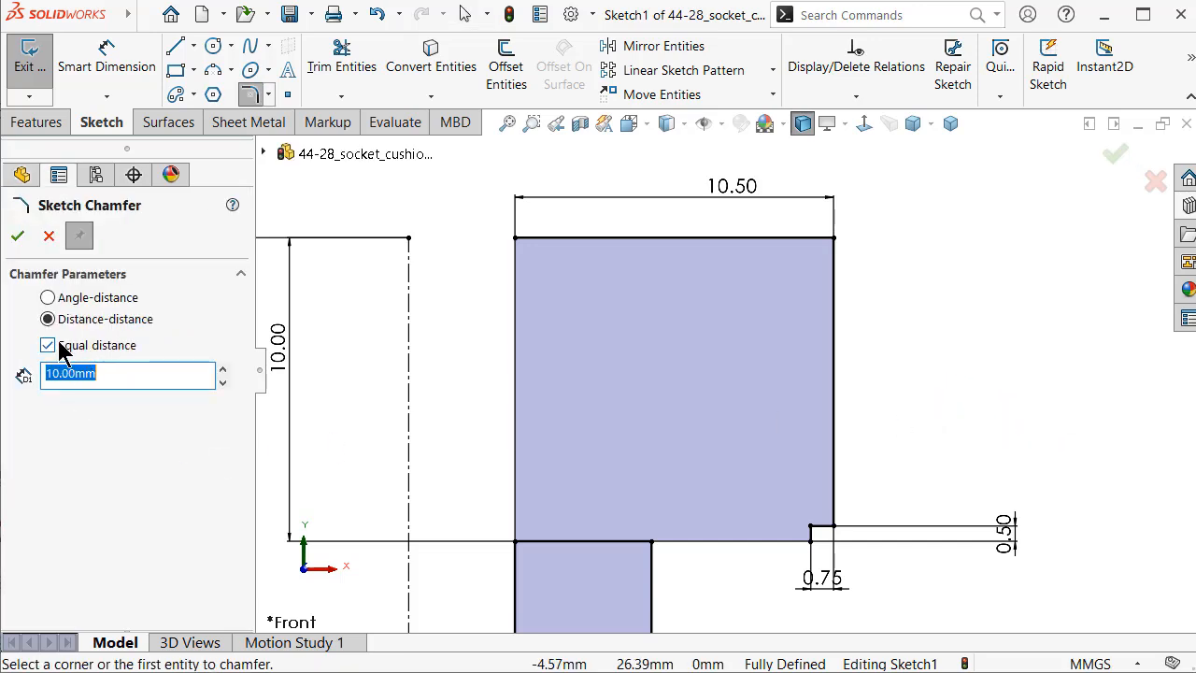
left_click(48, 344)
double_click(85, 373)
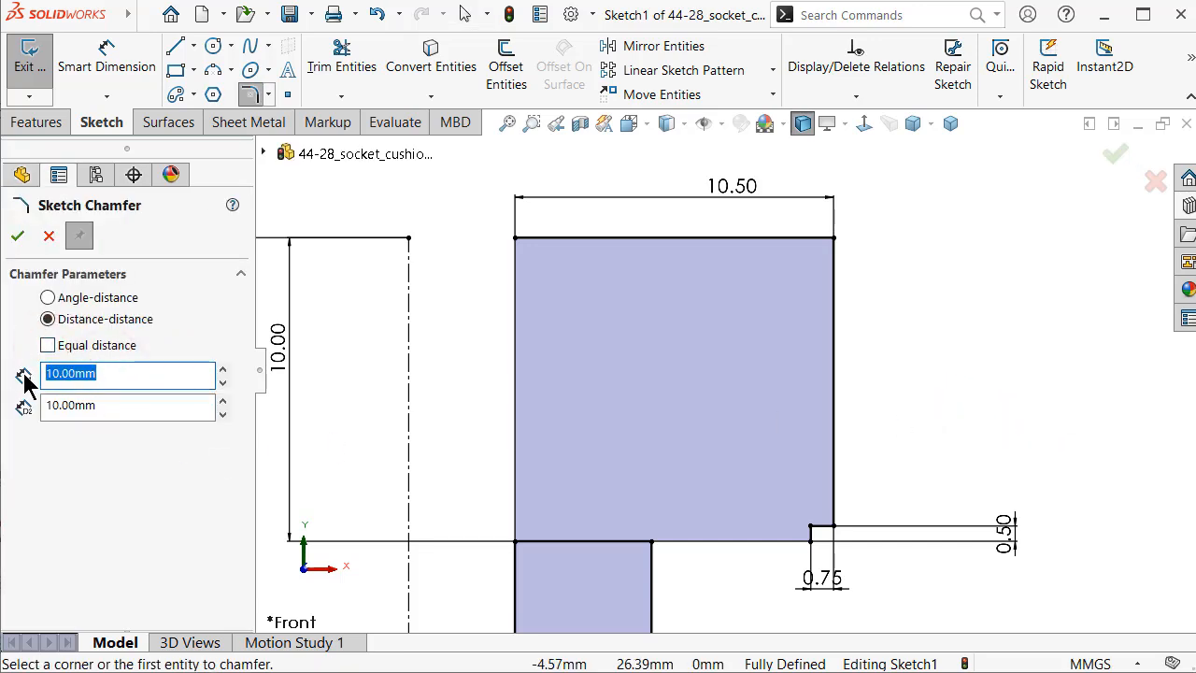
type("2")
left_click(110, 406)
type("1")
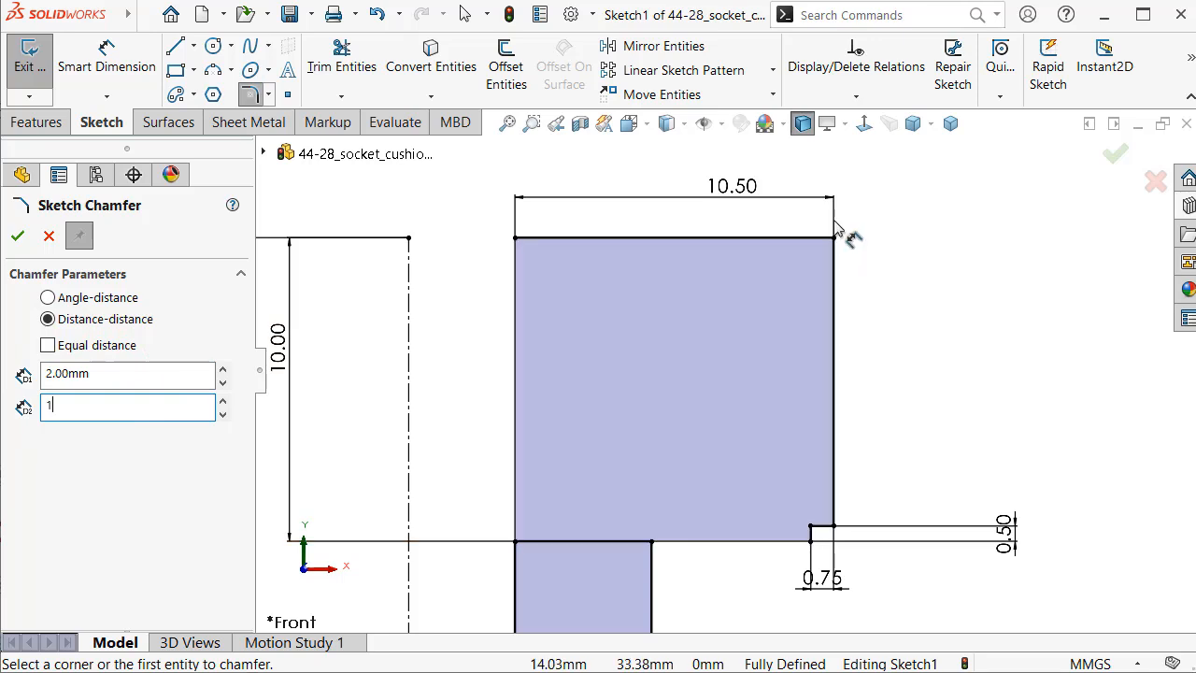
left_click(835, 240)
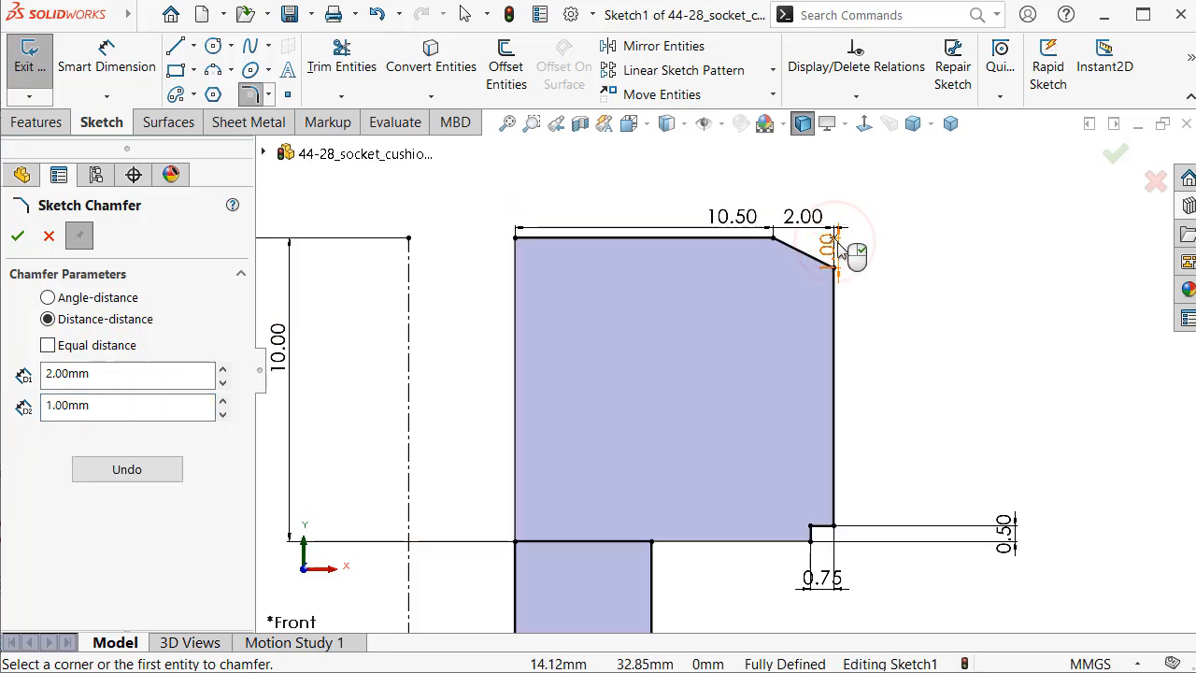
right_click(918, 262)
Rearrange the head's 1 mm, 2 mm and 10.5 mm dimensions so they sit clear of the outline and each other.
left_click_drag(844, 261, 891, 264)
left_click_drag(802, 217, 793, 185)
left_click_drag(731, 217, 708, 201)
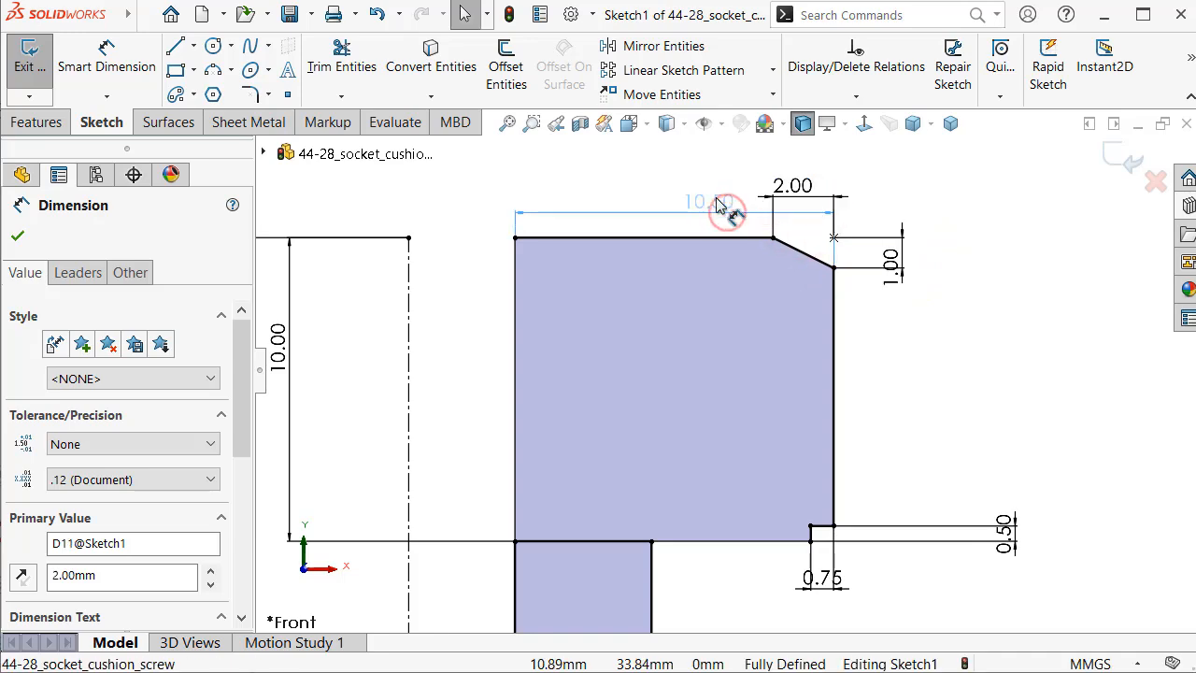
left_click(465, 187)
Chamfer both bottom corners of the shank profile with an equal distance of 0.25 mm.
scroll(620, 309, "up", 5)
scroll(724, 561, "down", 7)
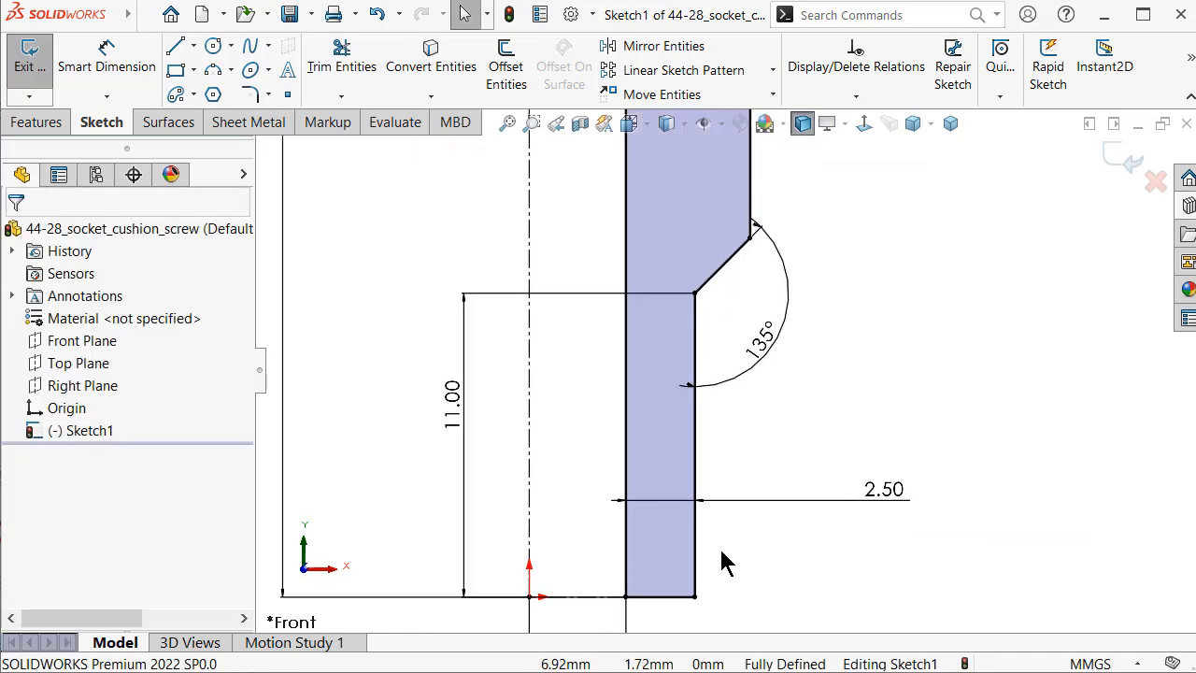
key("s")
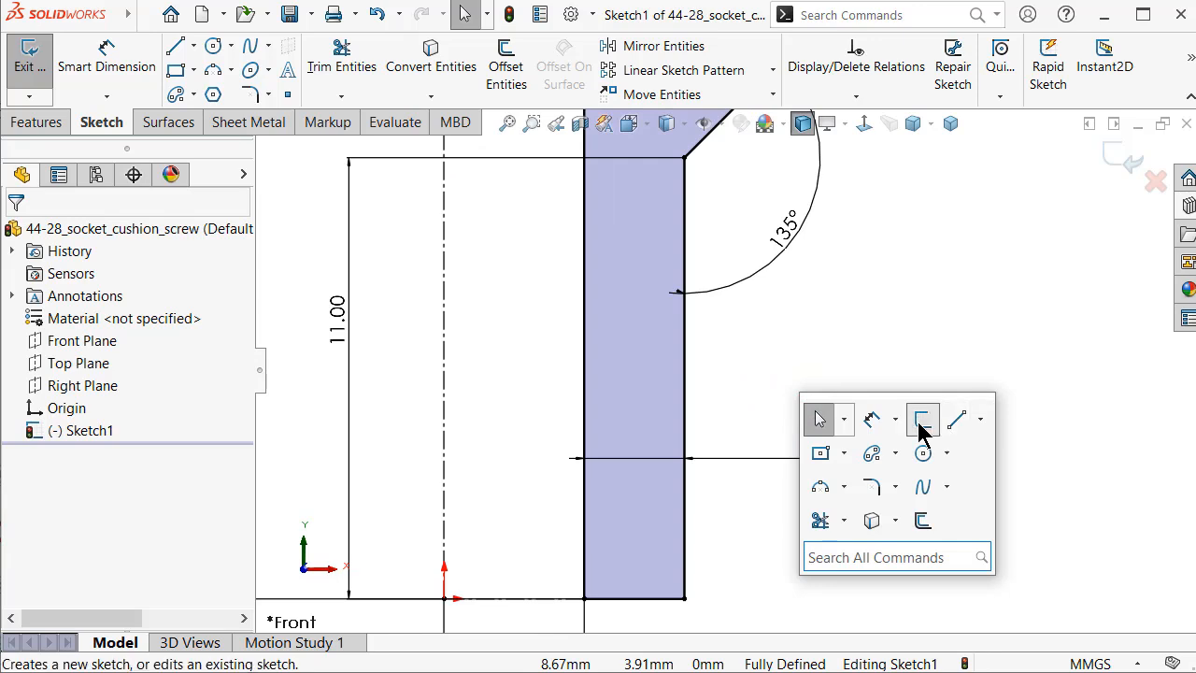
left_click(897, 495)
left_click(900, 539)
type("0.2")
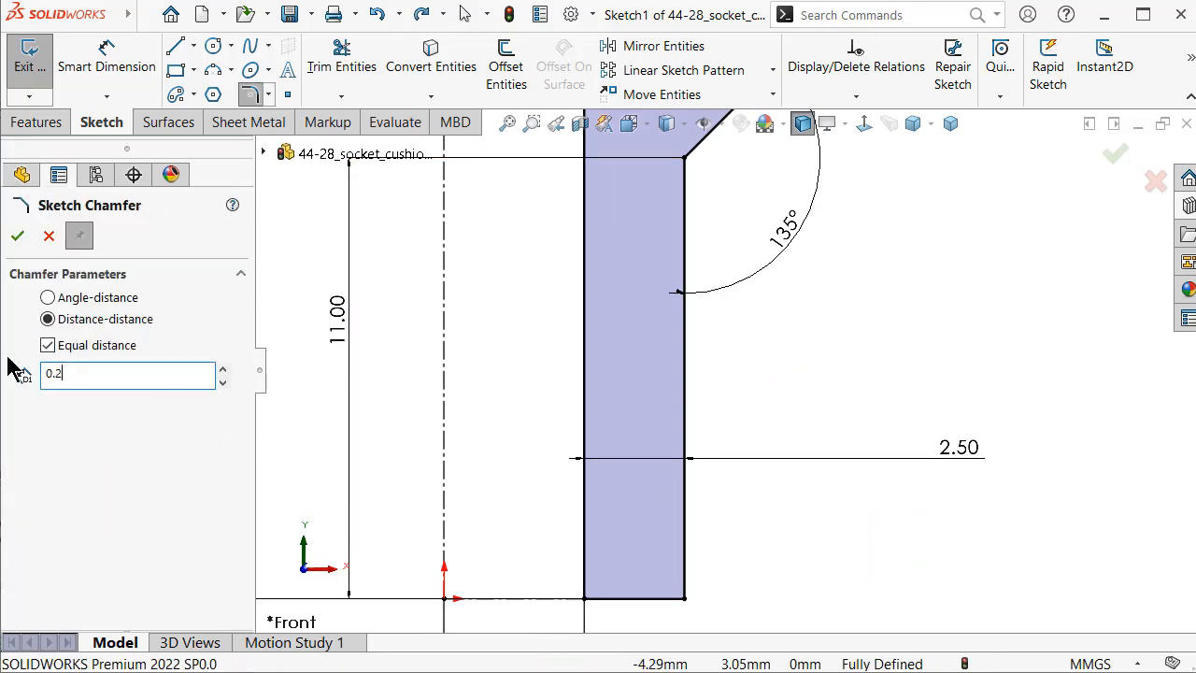
type("5")
left_click(683, 599)
left_click(585, 598)
key("Return")
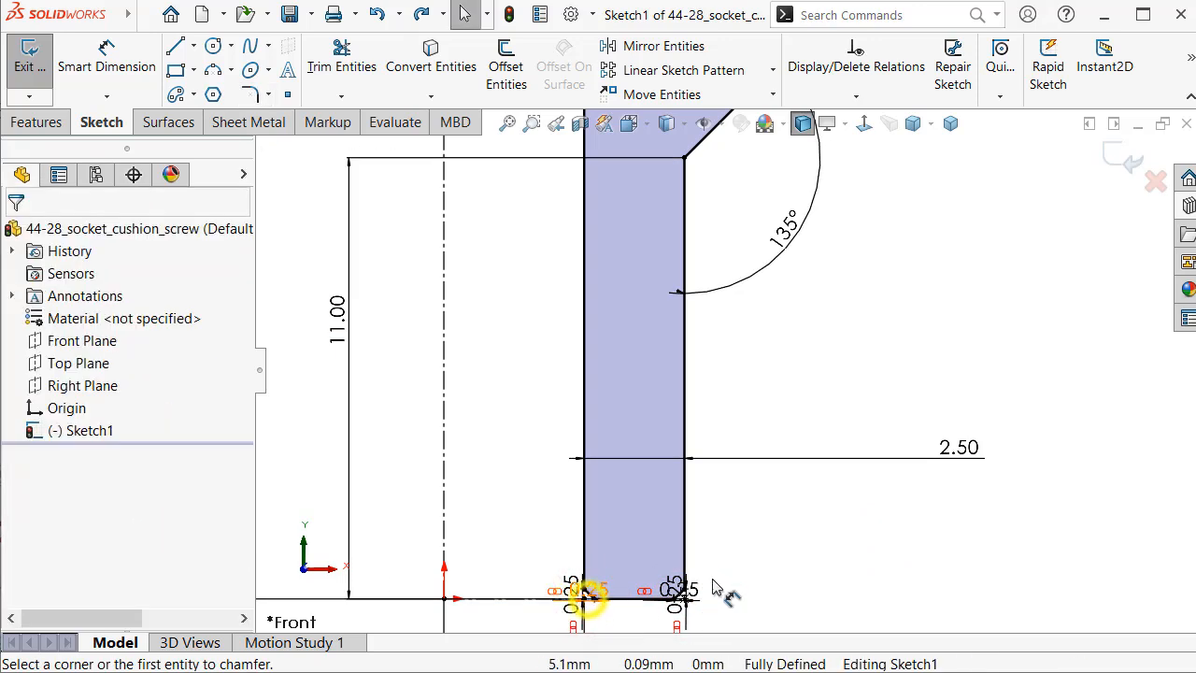
scroll(757, 420, "up", 4)
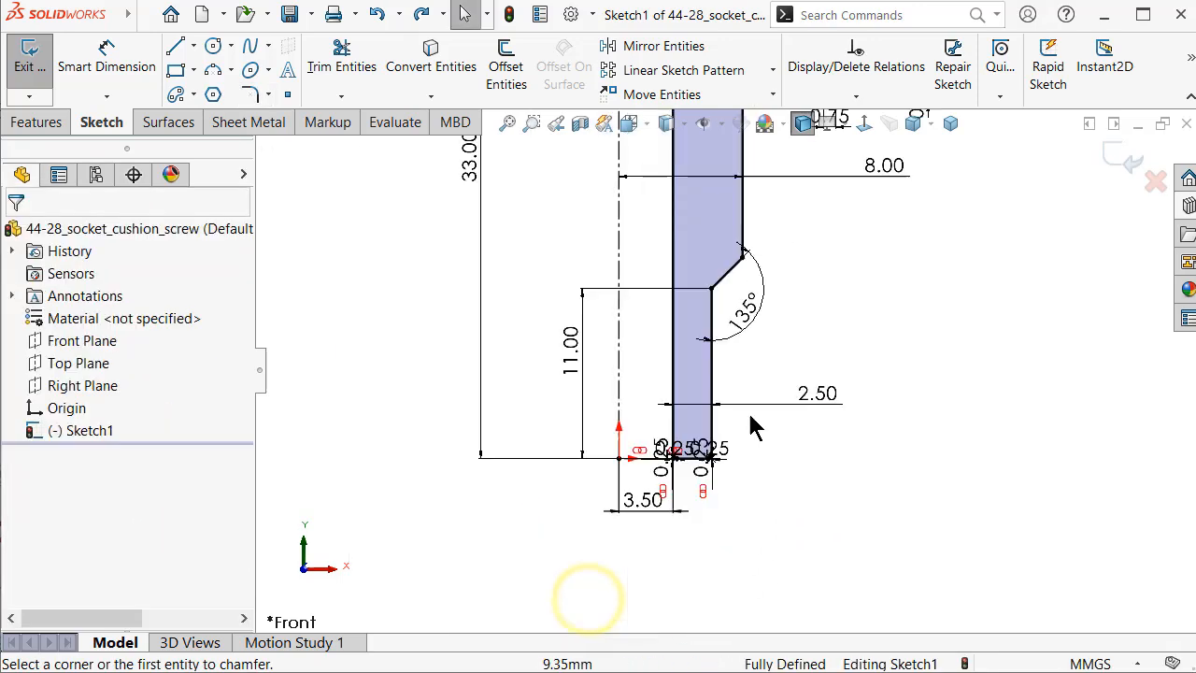
Revolve only the lower stepped shank contour 360 degrees about the vertical centerline, leaving out the head region.
left_click(950, 124)
left_click(39, 123)
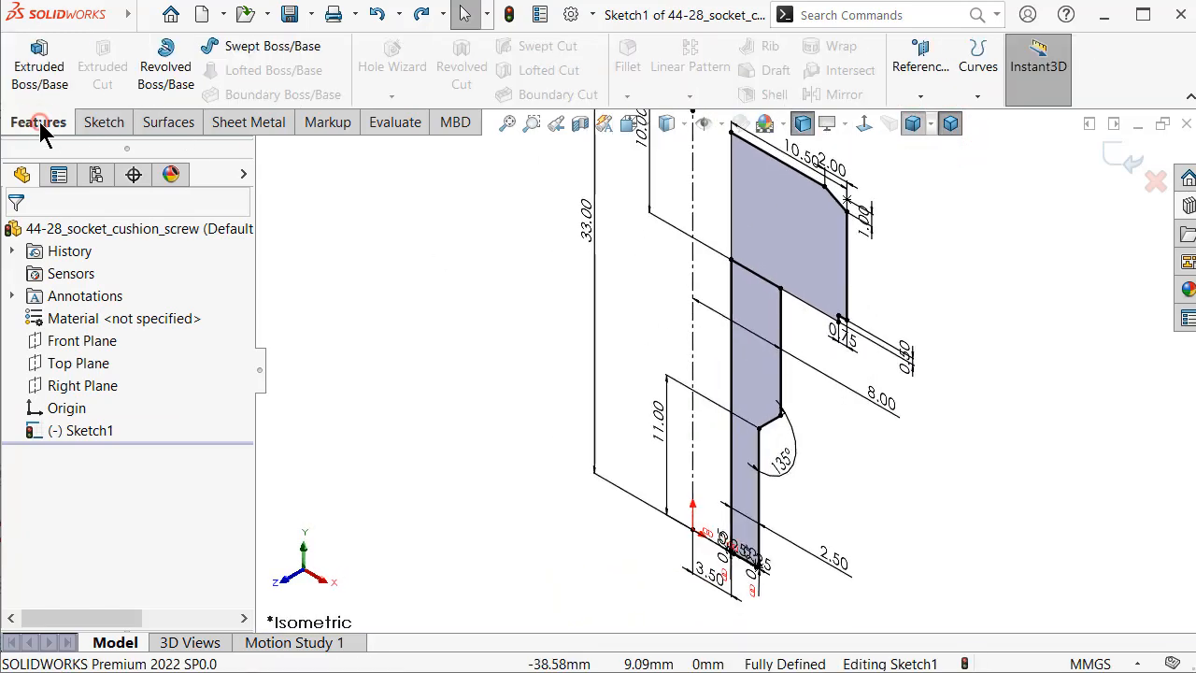
left_click(691, 285)
left_click(177, 75)
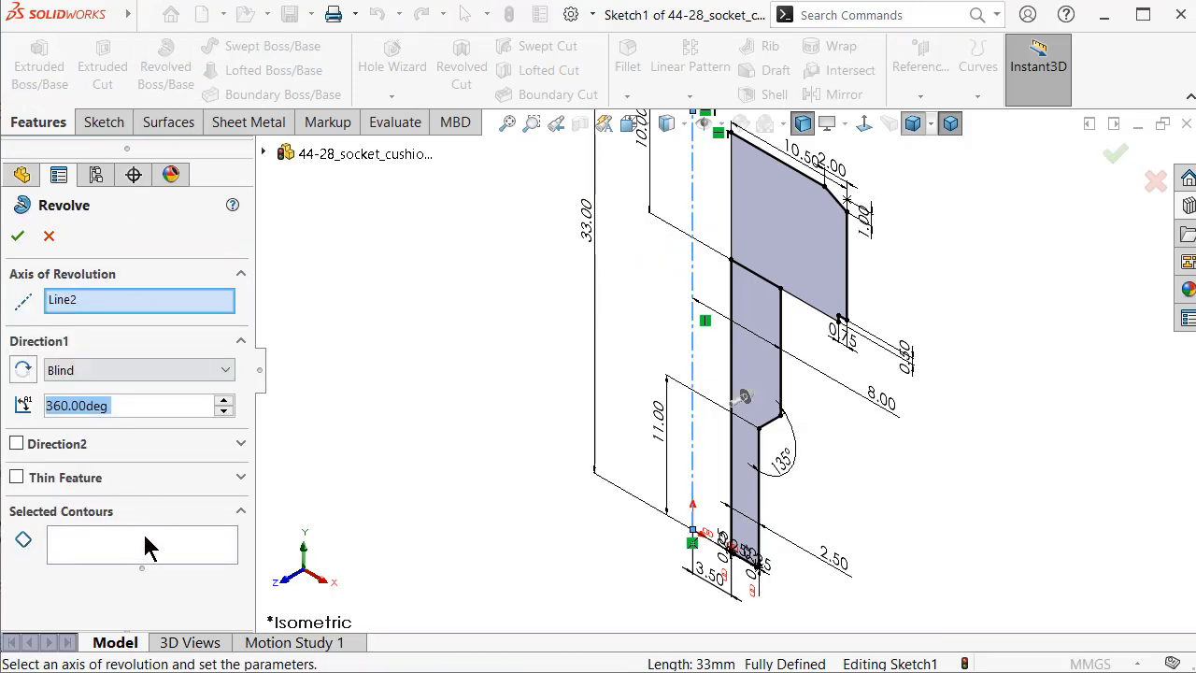
left_click(149, 547)
left_click(761, 342)
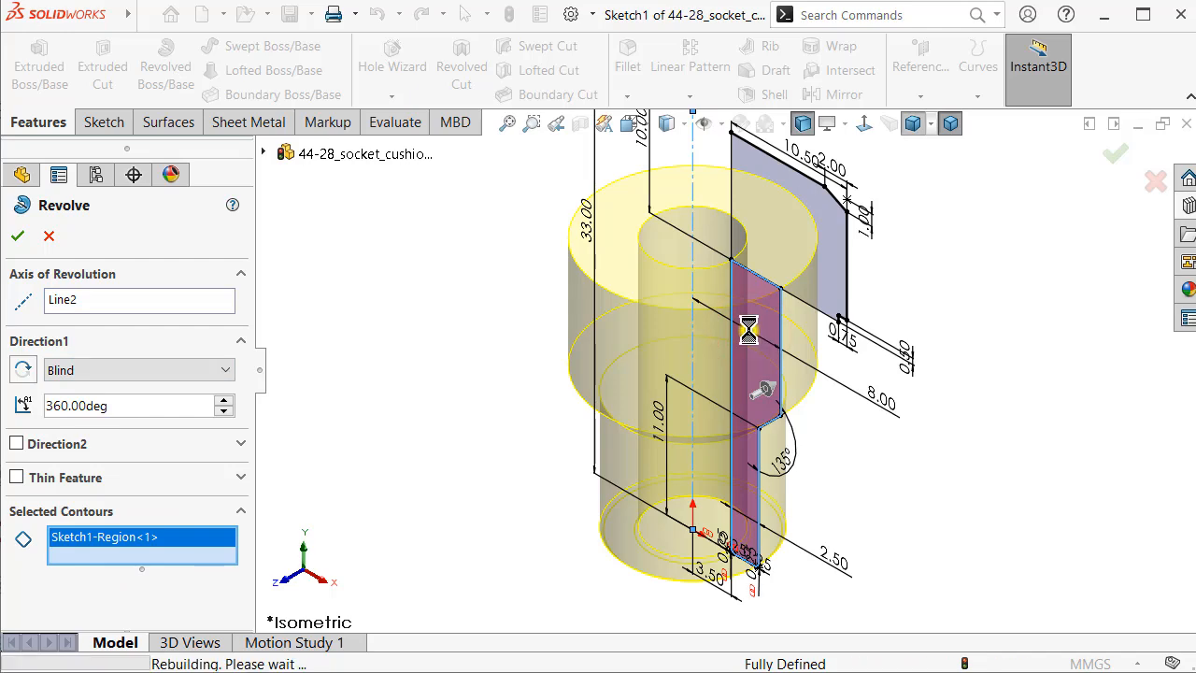
left_click(411, 352)
Apply the brushed steel appearance to the part and orbit around the body to inspect it.
mouse_move(440, 345)
middle_mouse_down()
mouse_move(475, 275)
mouse_move(475, 178)
mouse_move(446, 330)
middle_mouse_up()
left_click(1187, 288)
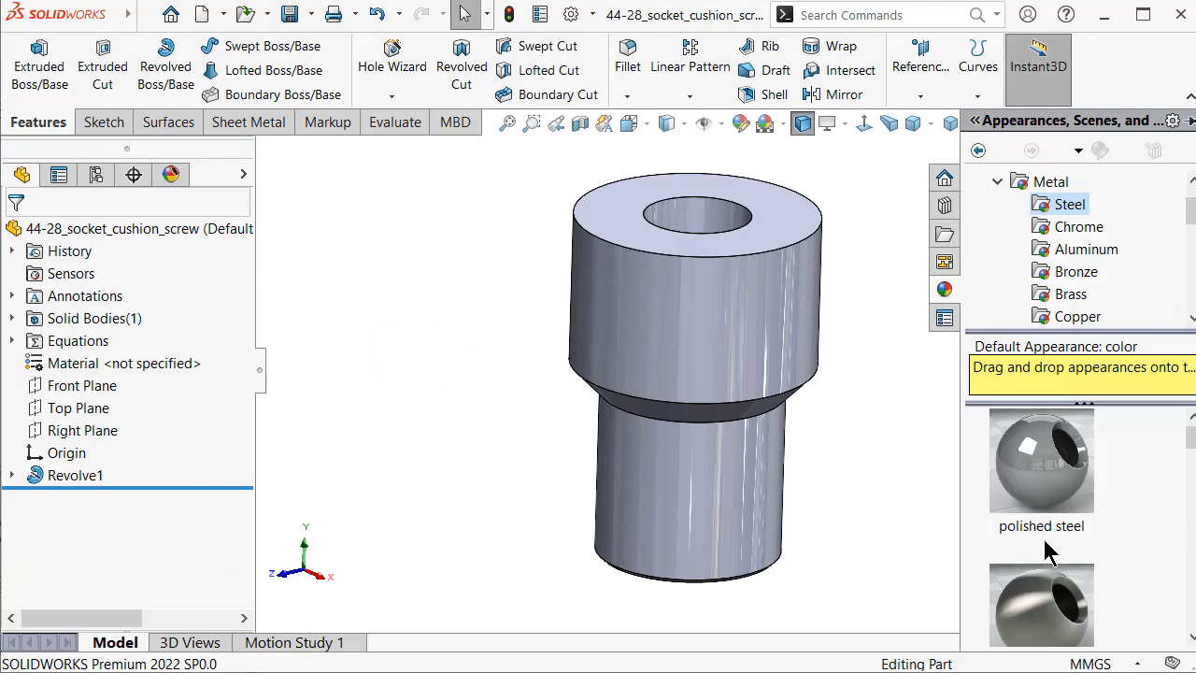
left_click(1063, 602)
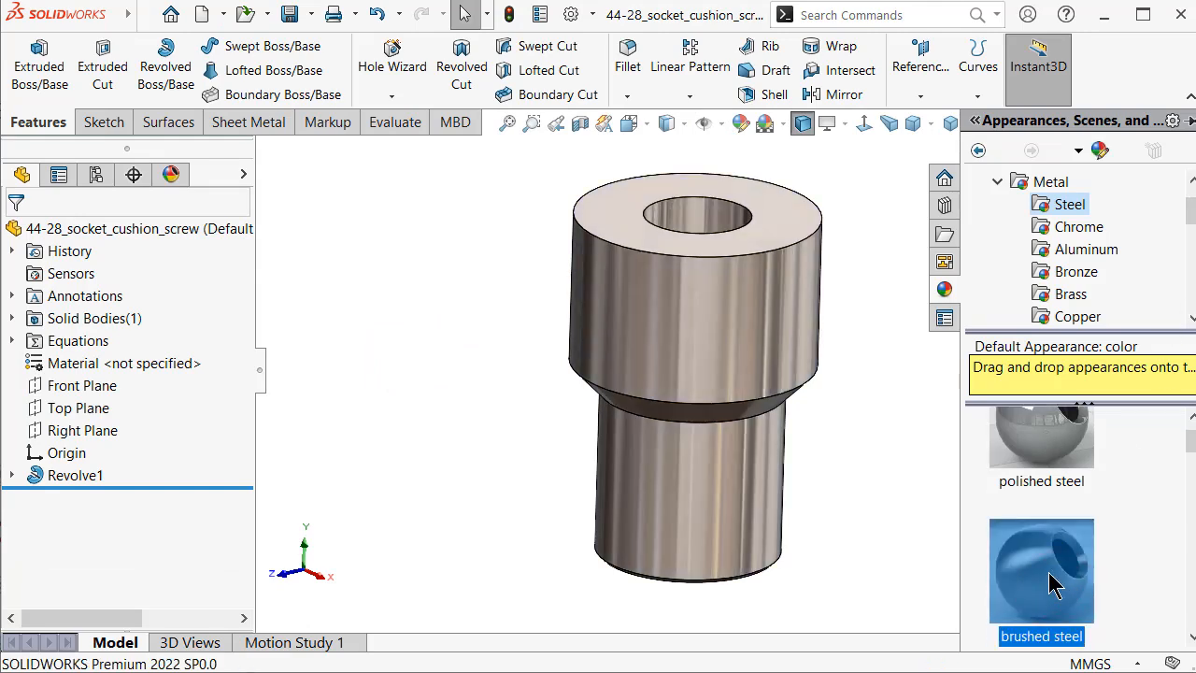
middle_click_drag(827, 483, 849, 437)
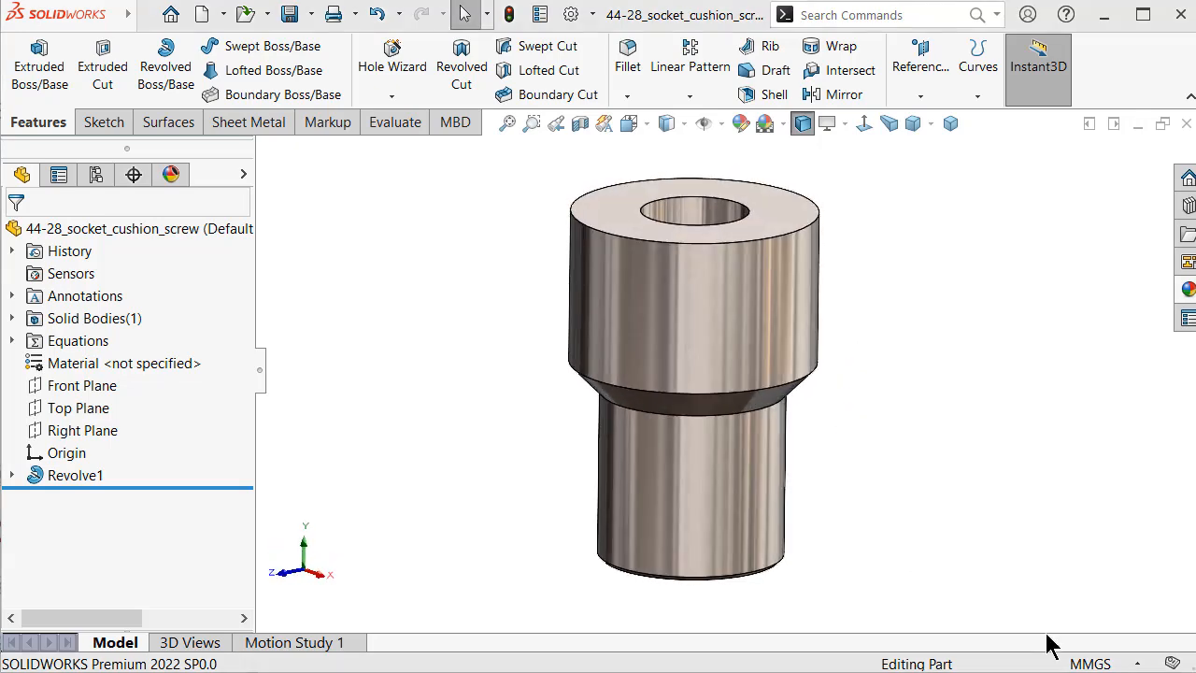
left_click(946, 388)
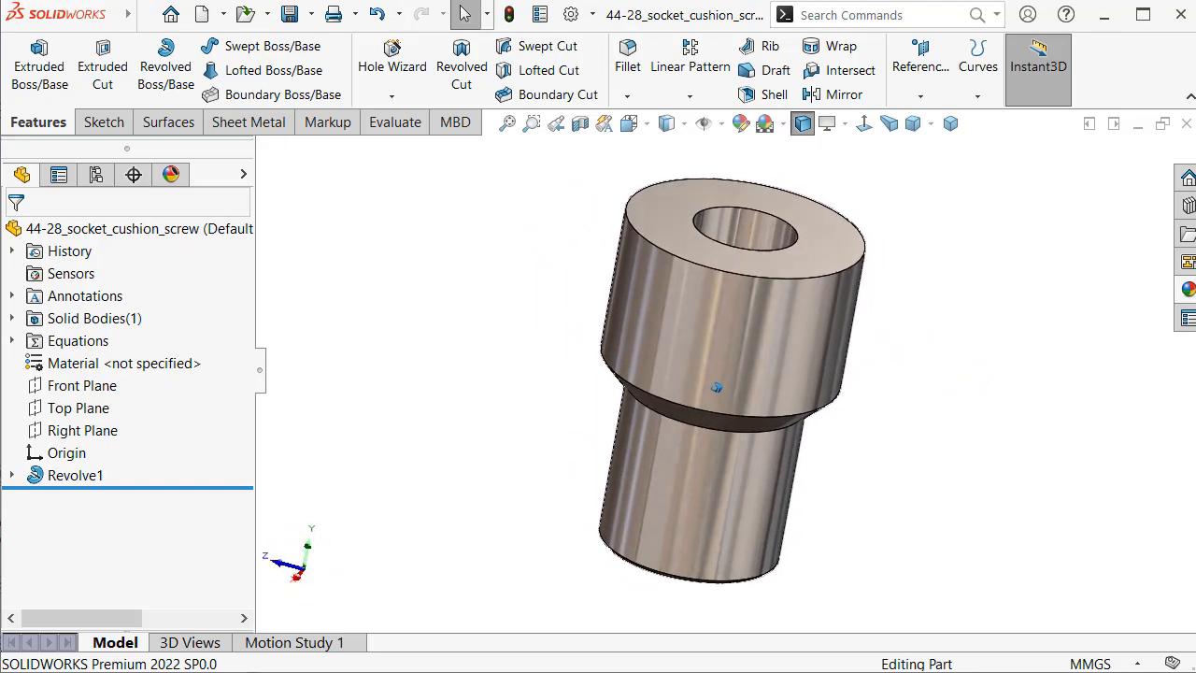
left_click(1001, 446)
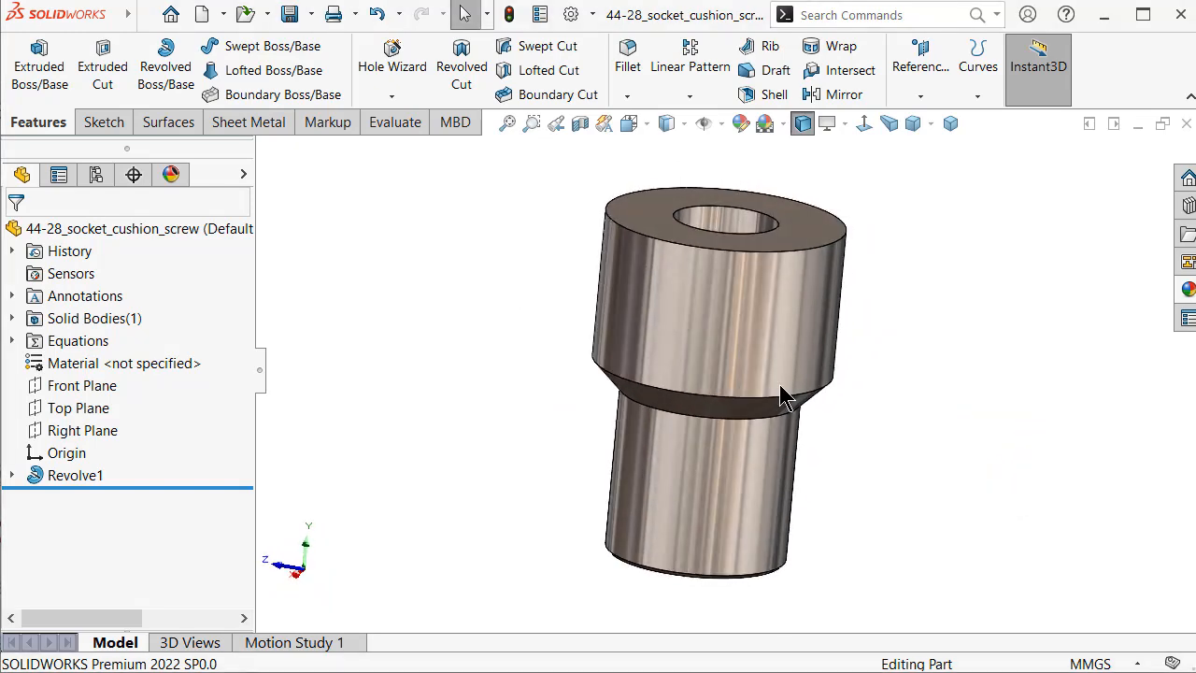
Set up a thread from the lower edge of the larger cylinder, ending at the selected upper edge of that cylinder.
left_click(405, 99)
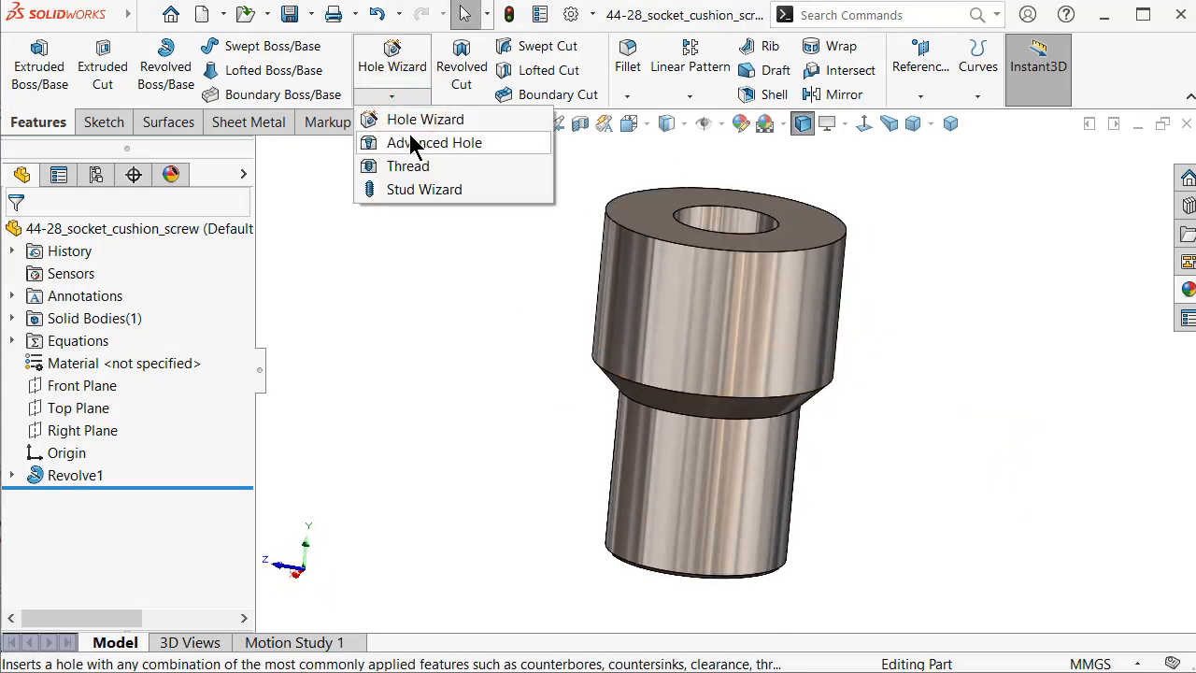
left_click(411, 166)
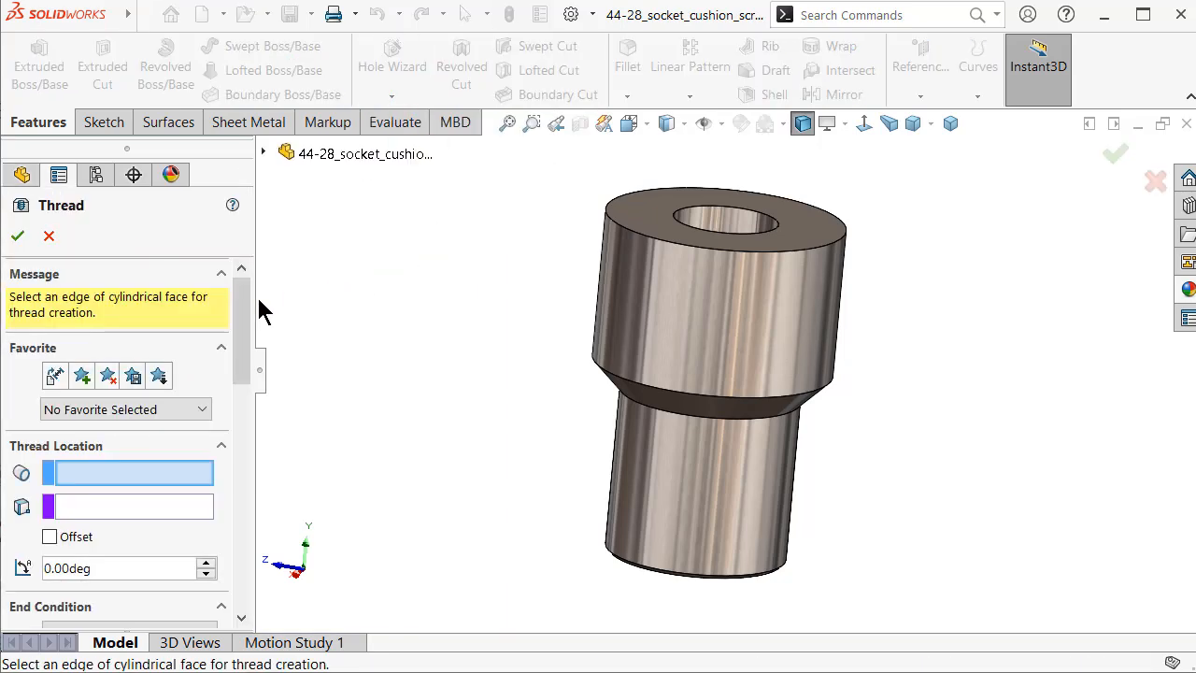
left_click_drag(243, 316, 239, 374)
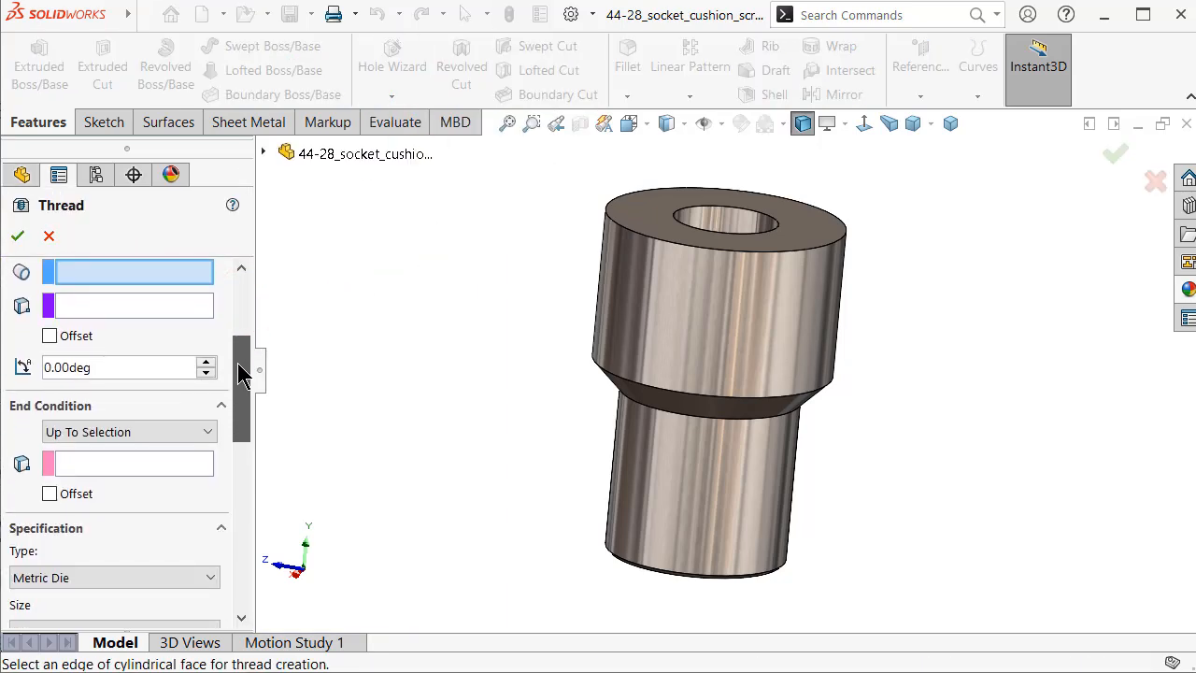
left_click(664, 394)
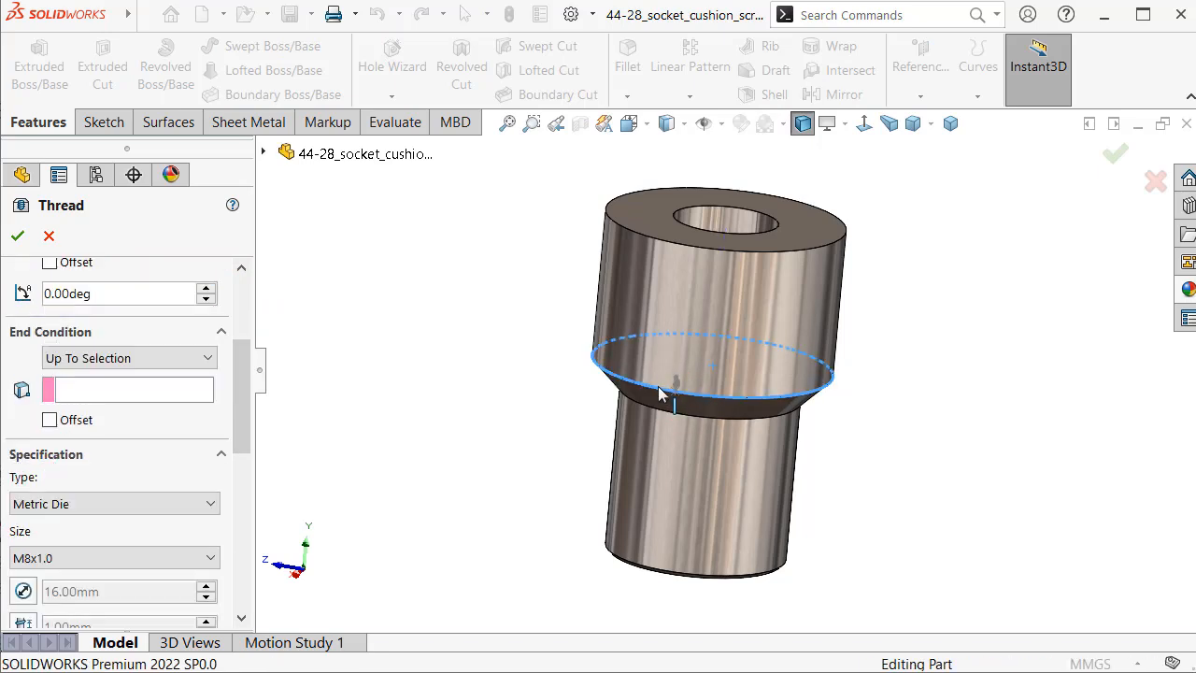
left_click(143, 359)
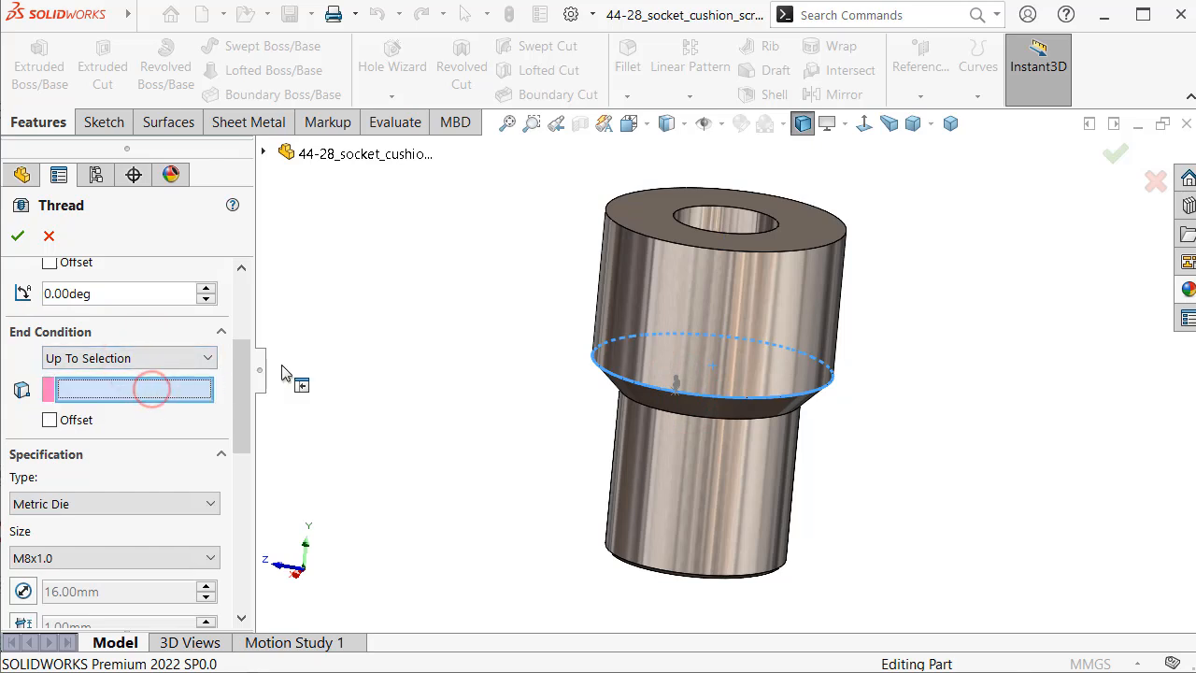
left_click(827, 252)
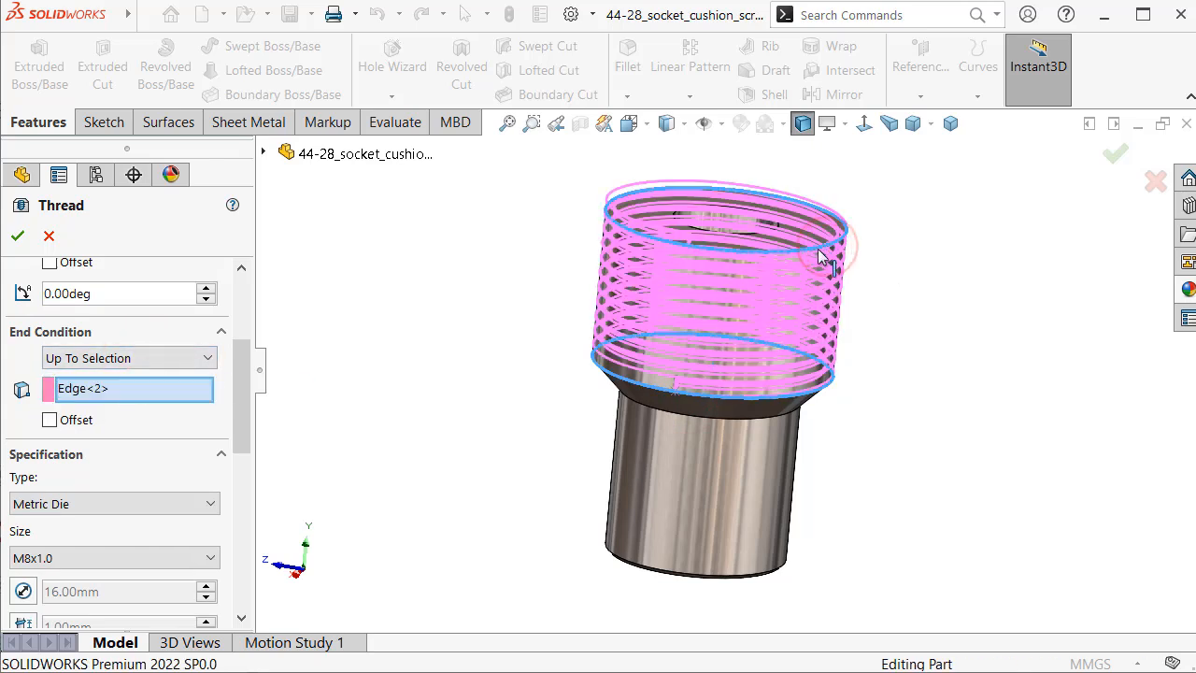
Offset the thread's start by 2 mm, reversed so it begins beyond the cylinder's lower edge.
mouse_move(241, 365)
left_mouse_down()
mouse_move(246, 448)
mouse_move(229, 365)
left_mouse_up()
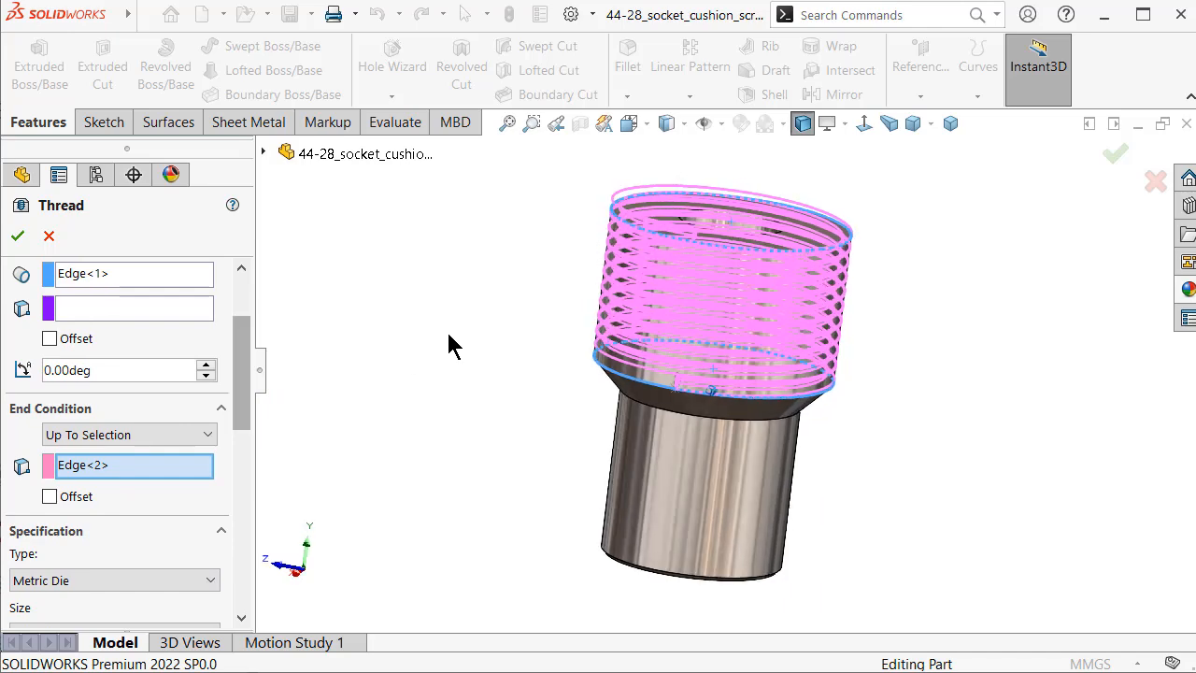
middle_click_drag(518, 335, 518, 333)
scroll(245, 327, "up", 3)
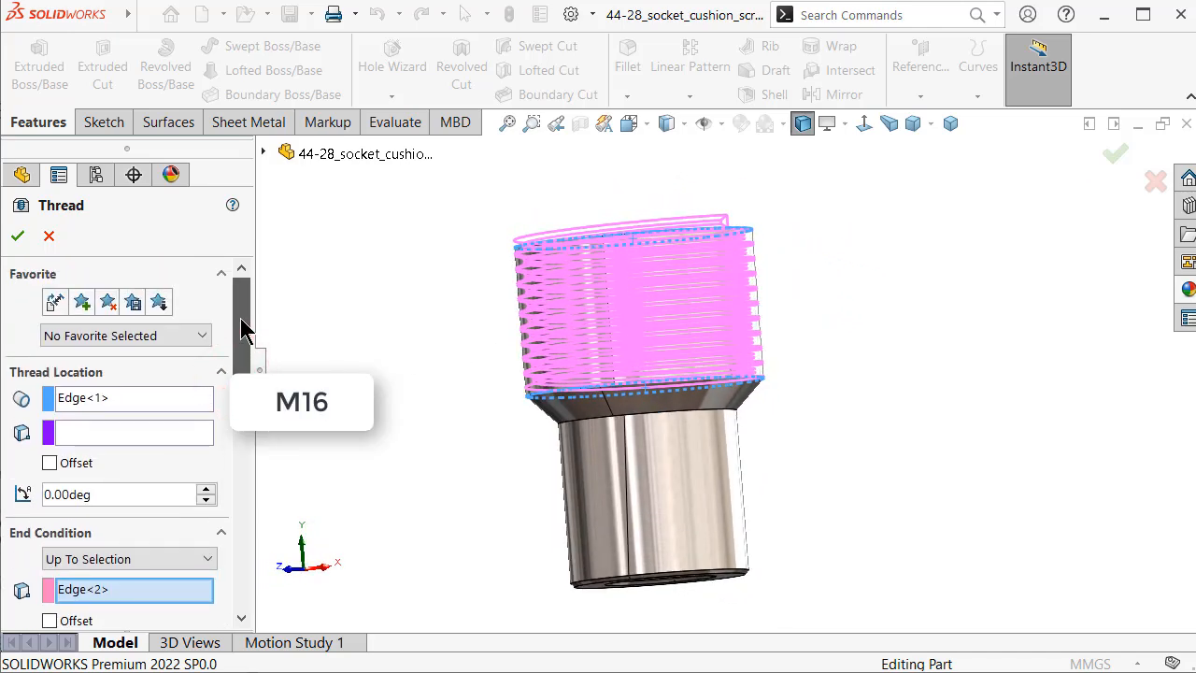
left_click(50, 462)
middle_click_drag(338, 388, 338, 388)
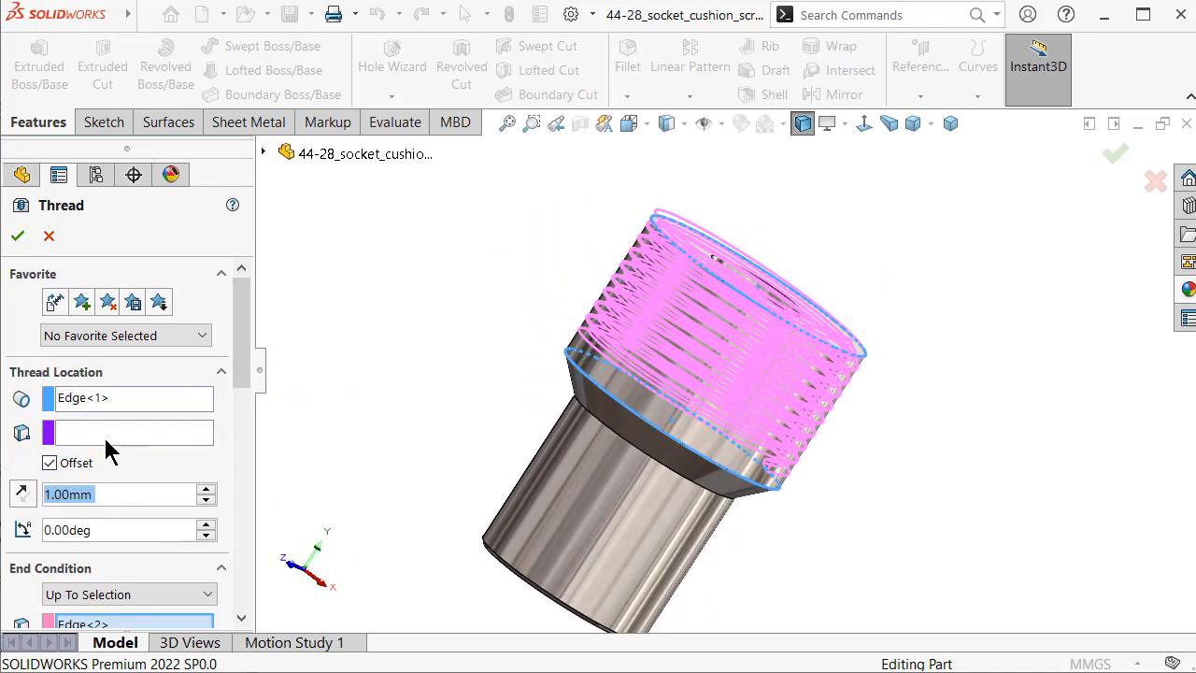
left_click(21, 496)
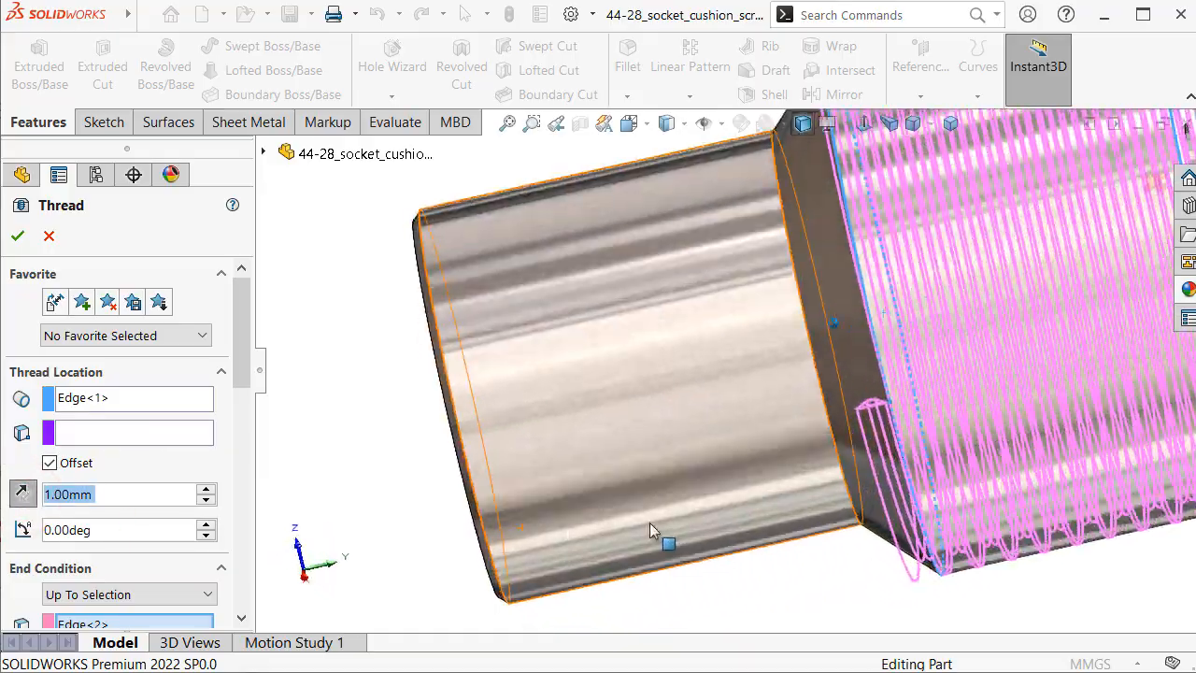
middle_click_drag(649, 522, 379, 521)
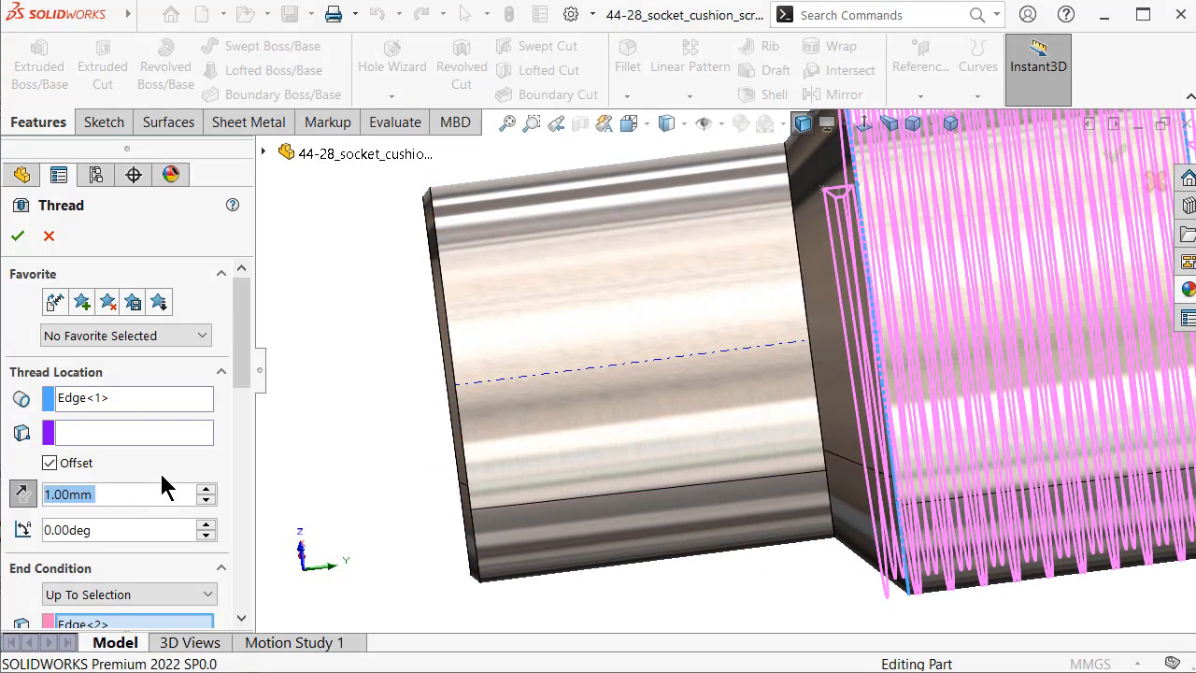
type("2")
key("Return")
scroll(563, 375, "up", 2)
middle_click_drag(839, 372, 628, 307)
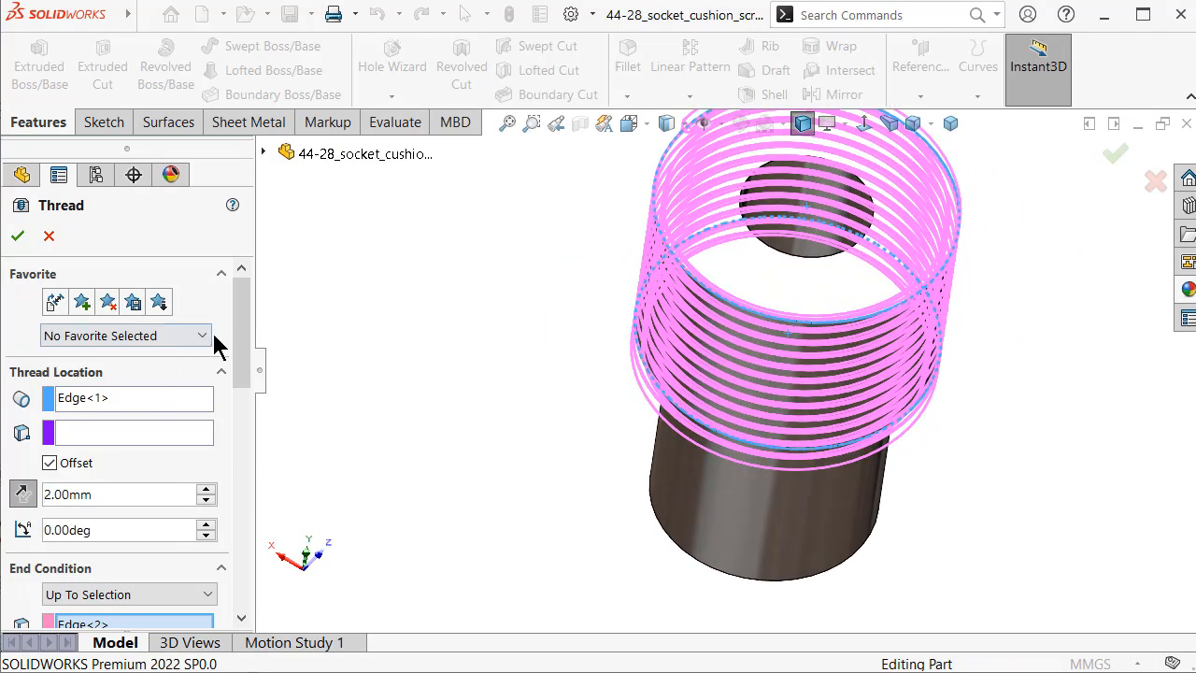
Try mirroring the thread profile horizontally.
left_click_drag(248, 347, 245, 448)
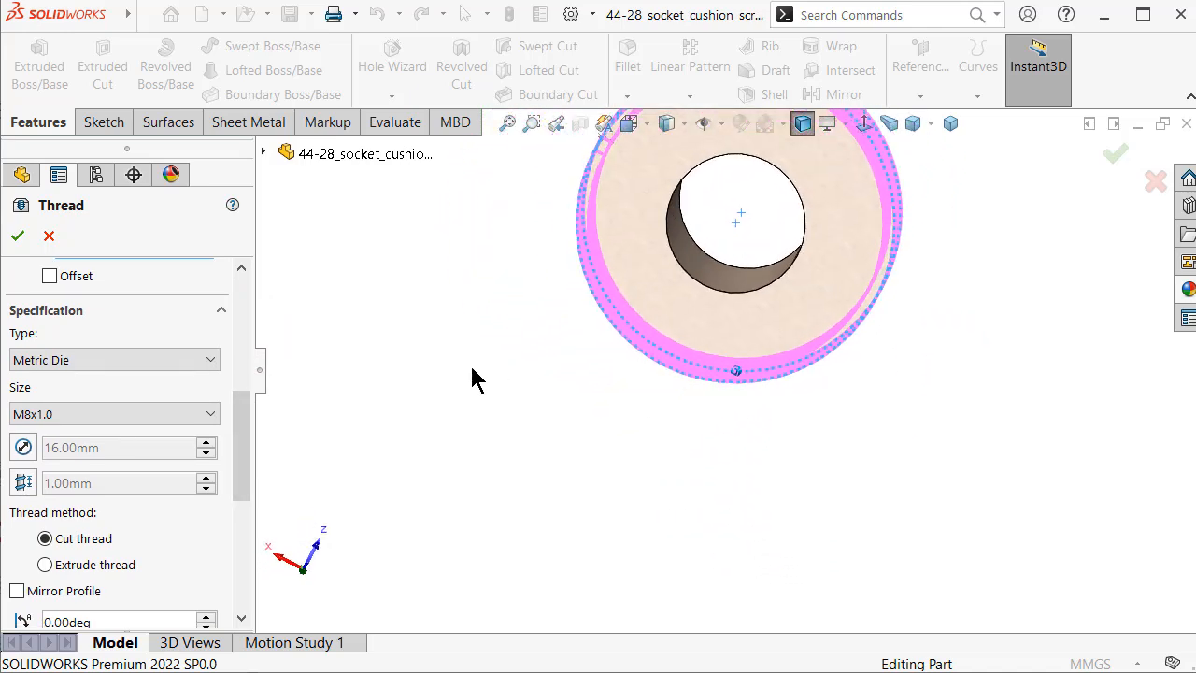
left_click_drag(240, 447, 241, 498)
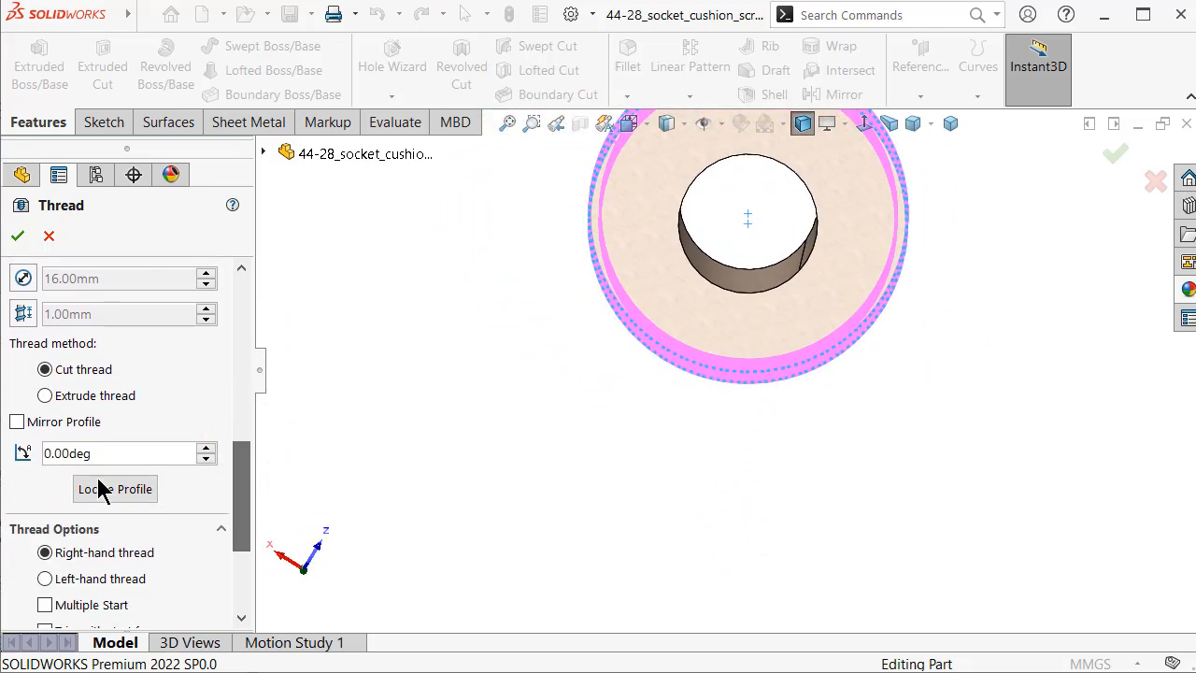
left_click(18, 423)
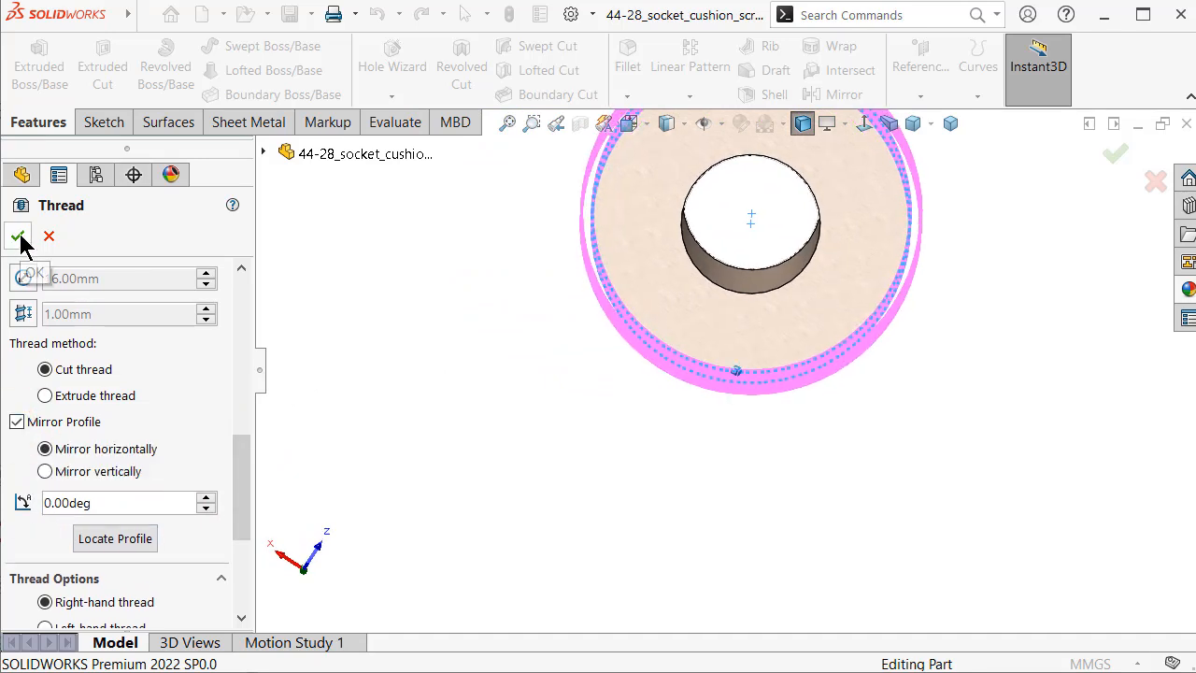
left_click(18, 423)
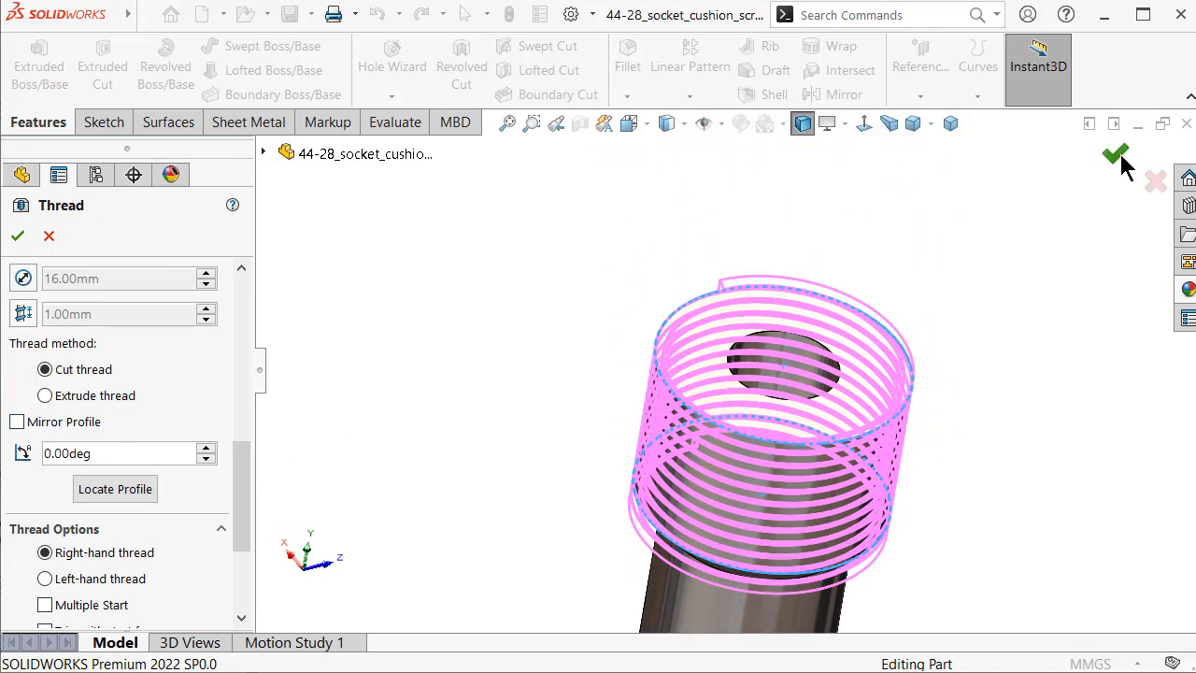
Create the right-hand cut thread on the larger cylinder.
key("Return")
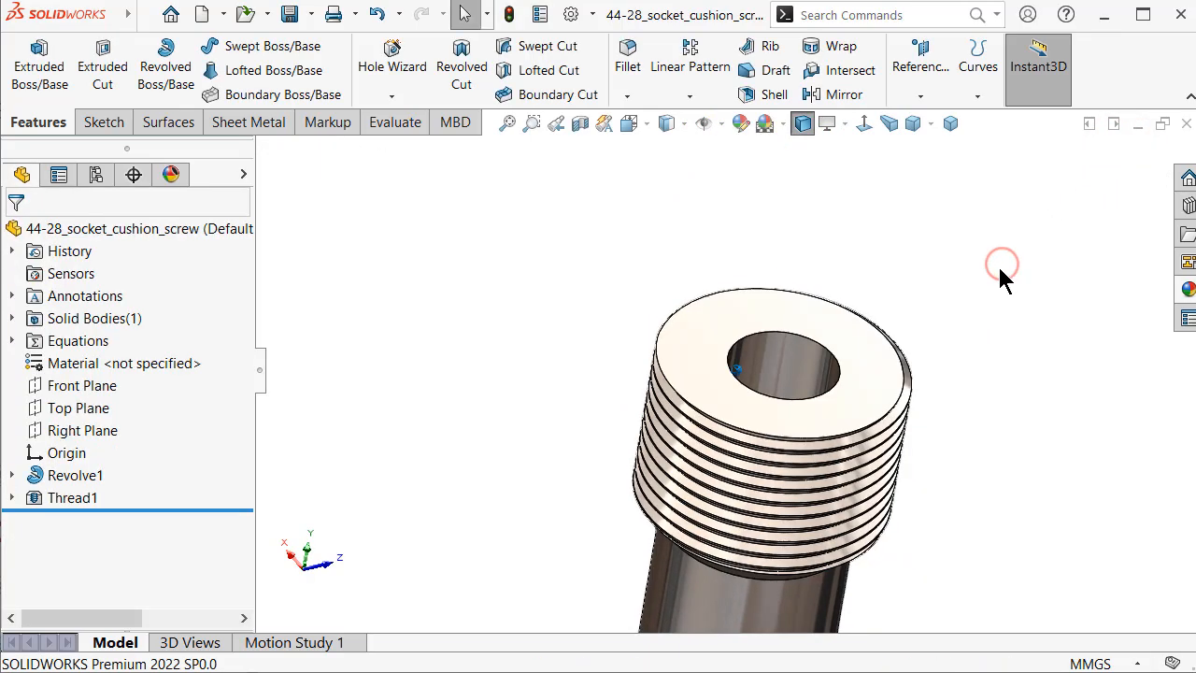
middle_click_drag(825, 327, 637, 402)
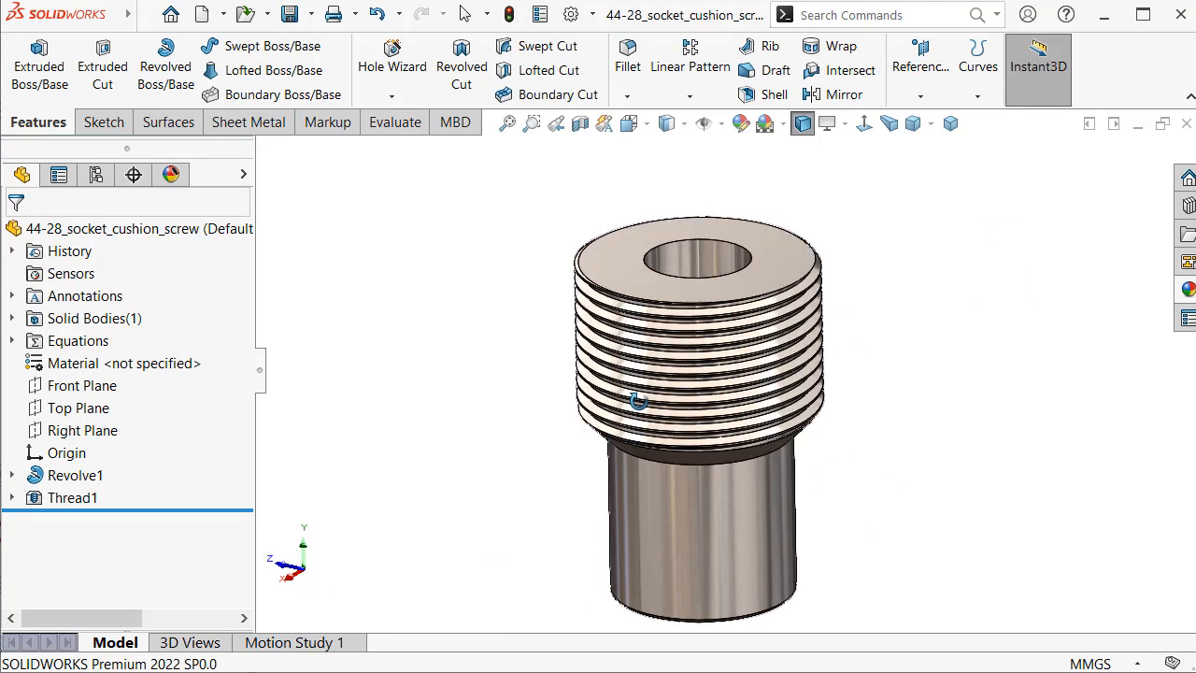
Show the sketch inside the first revolve feature so its head profile can be reused.
left_click(11, 474)
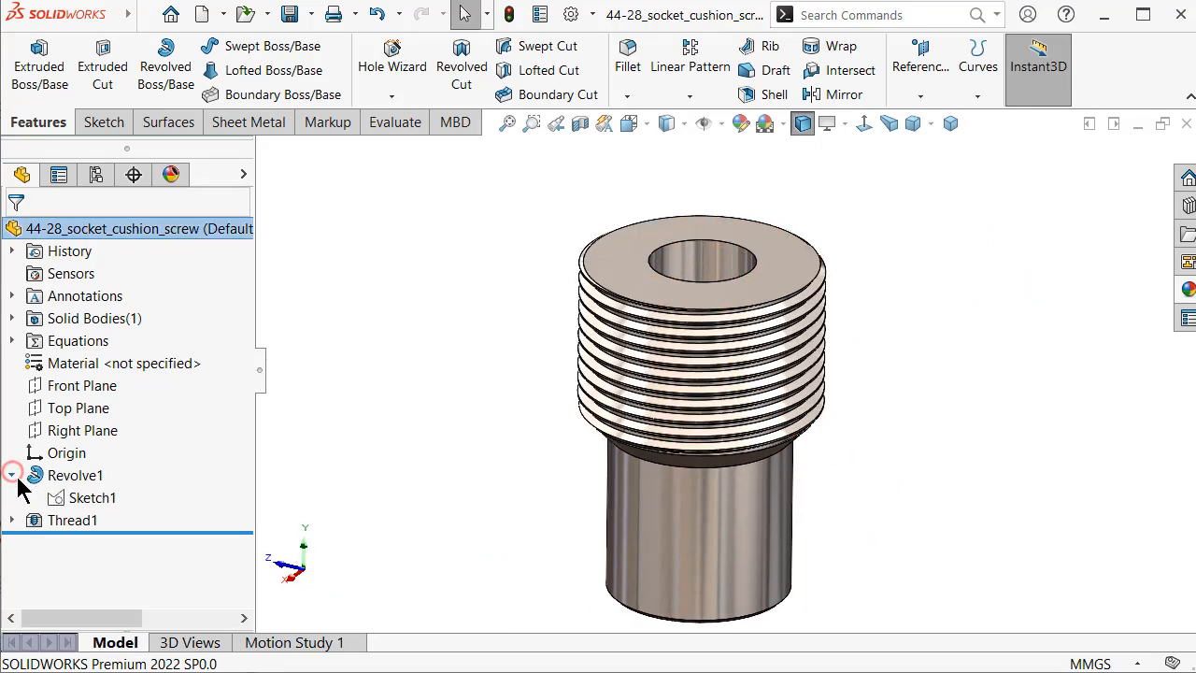
left_click(77, 499)
left_click(382, 382)
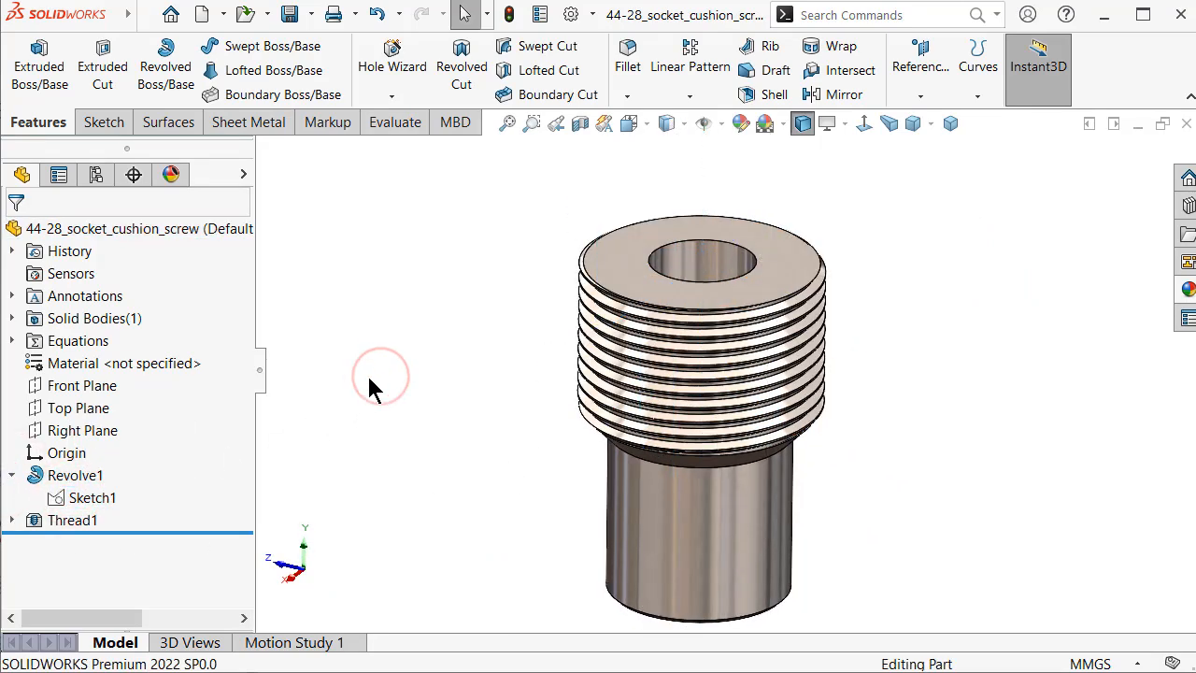
left_click(104, 497)
left_click(122, 464)
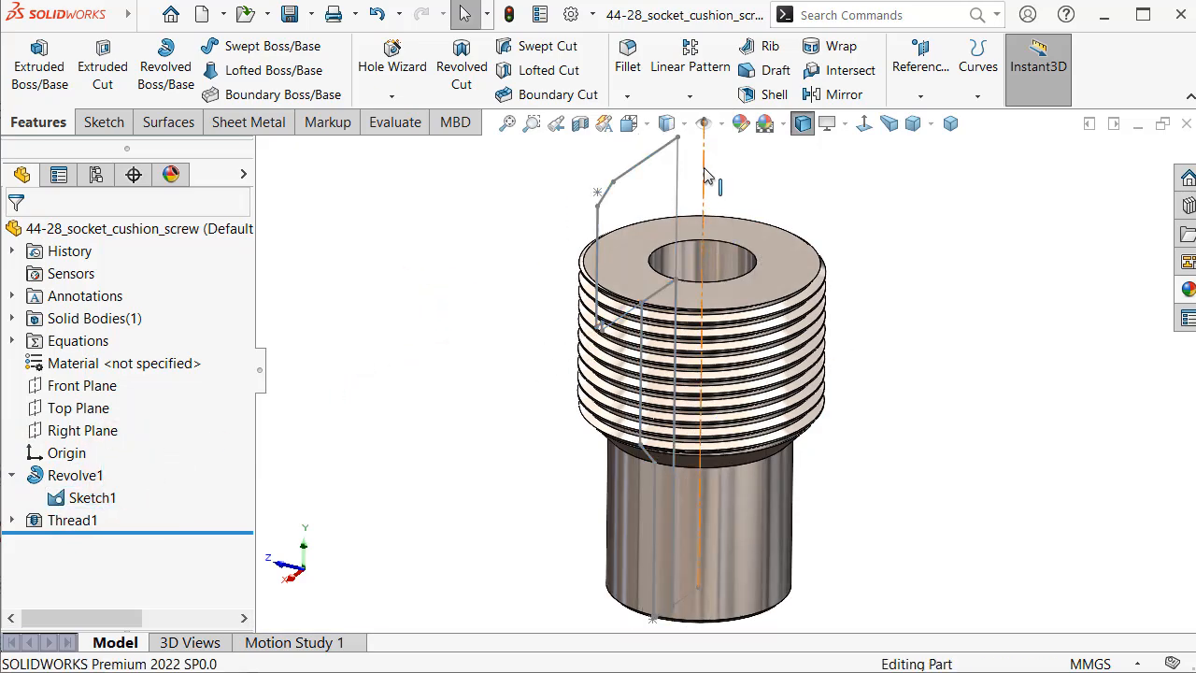
Revolve the sketch's upper head region 360° about the vertical centreline, merged with the shank.
left_click(167, 69)
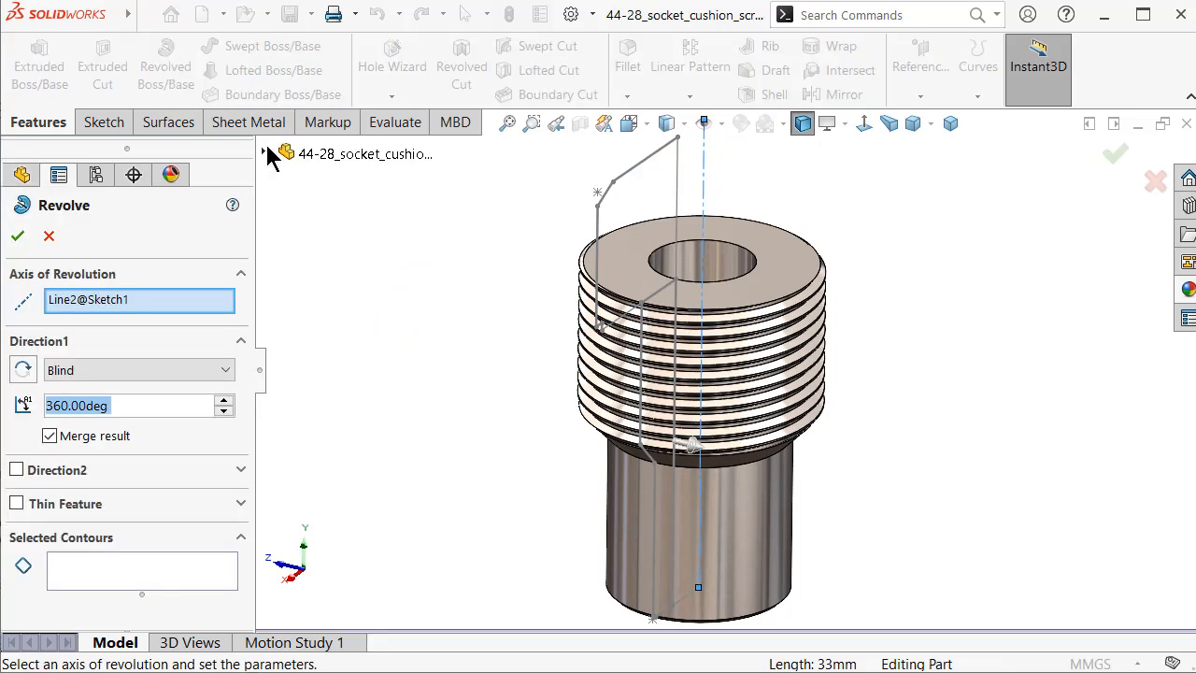
left_click(641, 218)
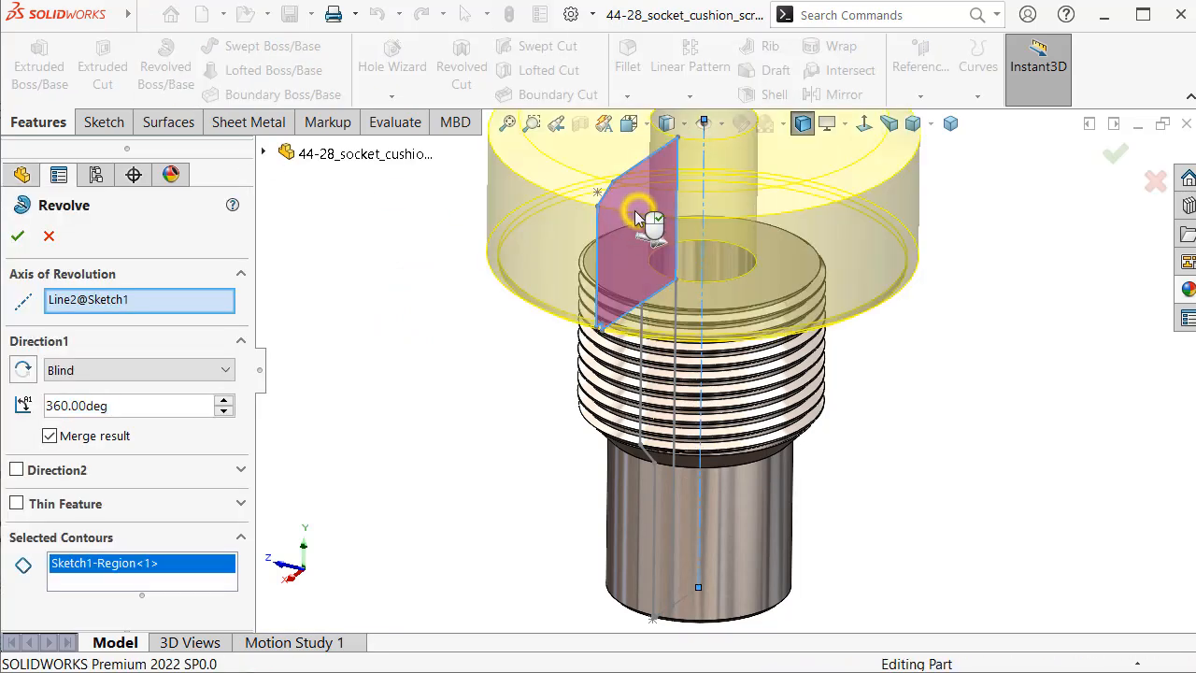
right_click(638, 212)
left_click(498, 378)
Hide the shared profile sketch in the model.
middle_click_drag(498, 375, 794, 419)
left_click(584, 372)
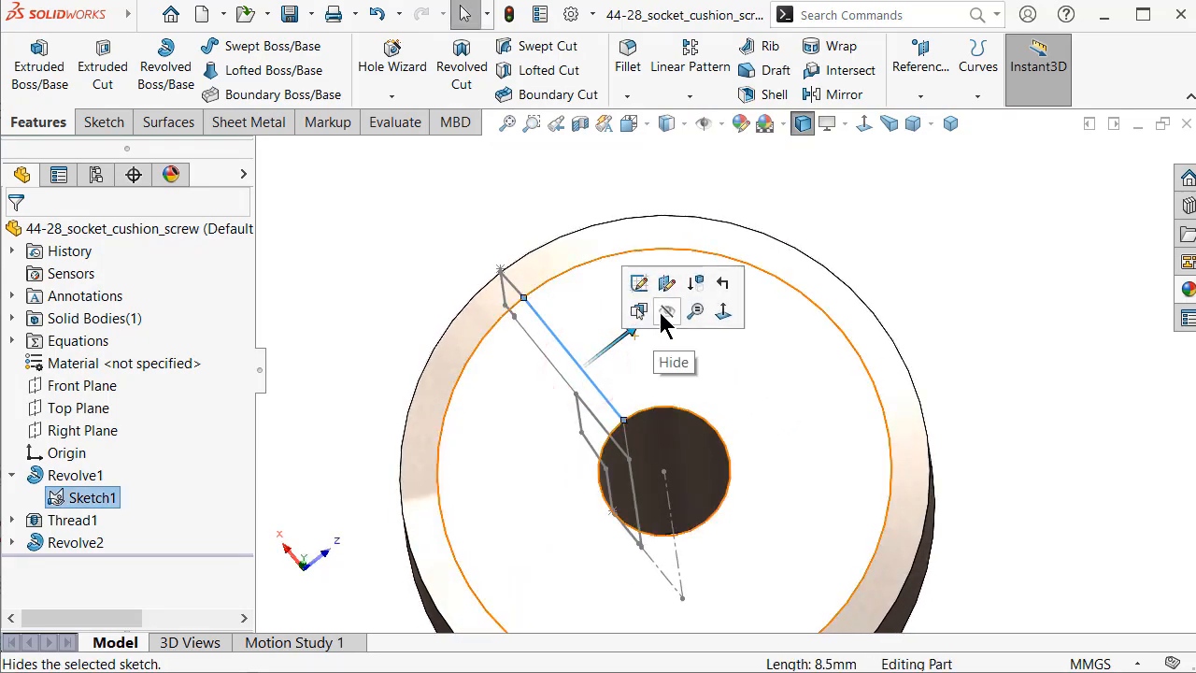
left_click(666, 314)
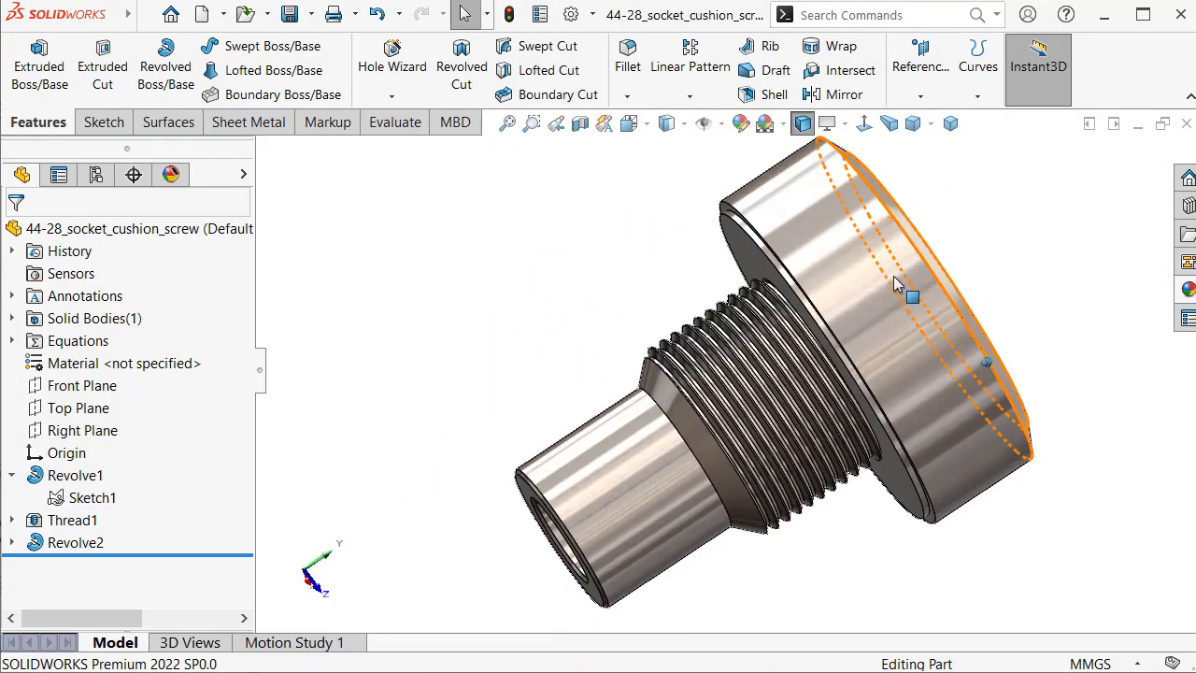
middle_click_drag(682, 369, 594, 369)
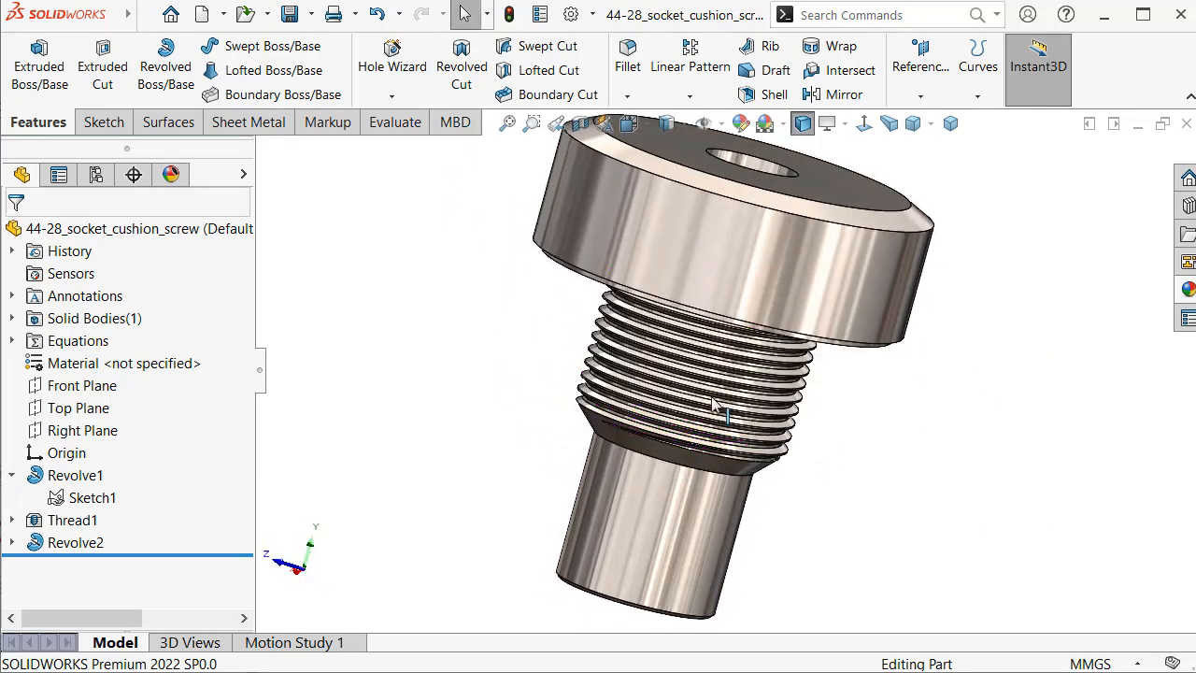
Sketch a six-sided polygon with a circumscribed circle about 31.4 mm in diameter on the head's top face, centred on the origin.
scroll(594, 363, "up", 2)
left_click(811, 241)
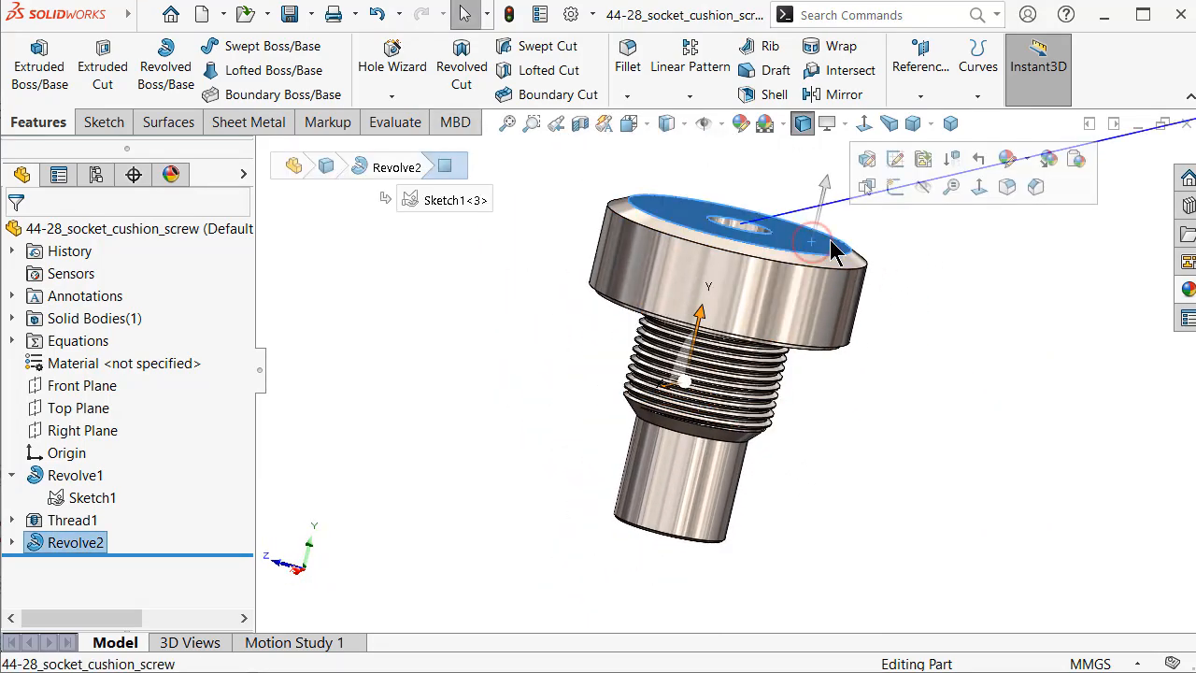
left_click(899, 191)
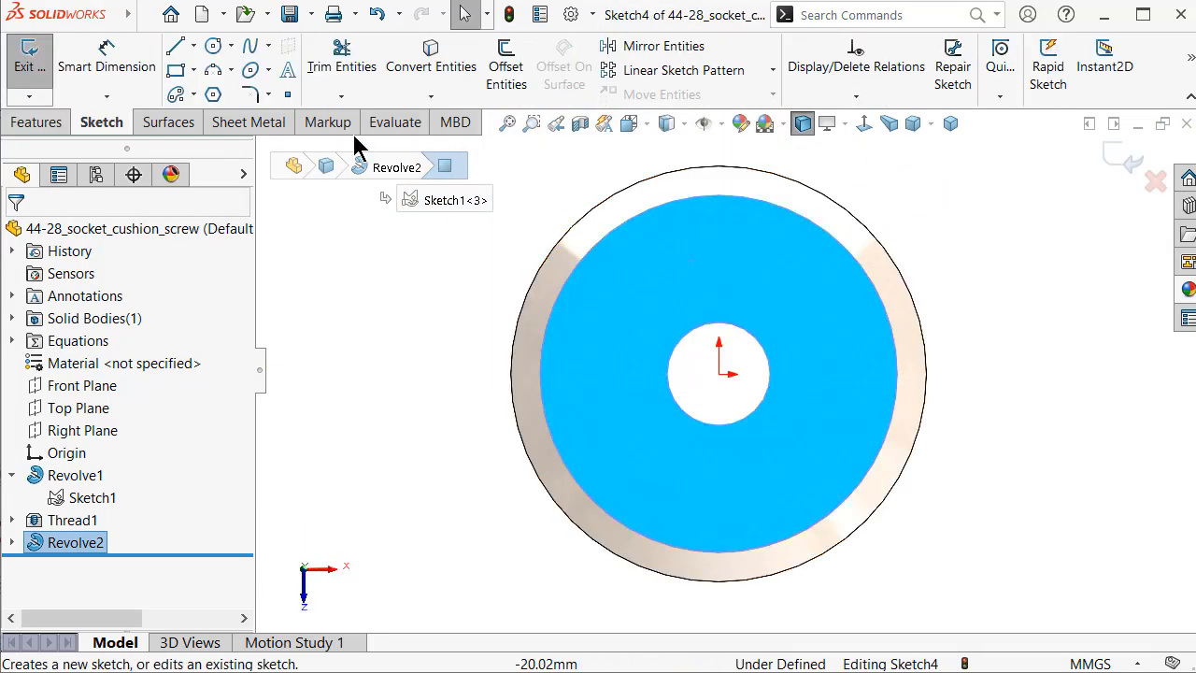
mouse_move(720, 374)
left_mouse_down()
mouse_move(521, 235)
mouse_move(532, 234)
left_mouse_up()
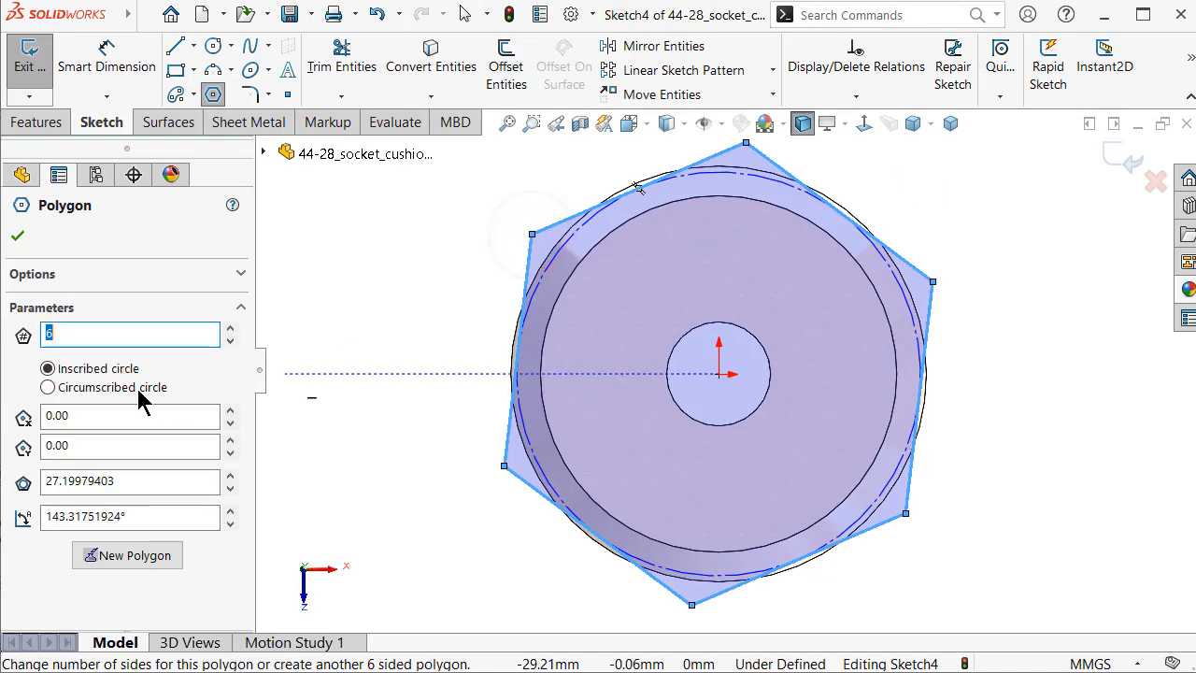
left_click(48, 386)
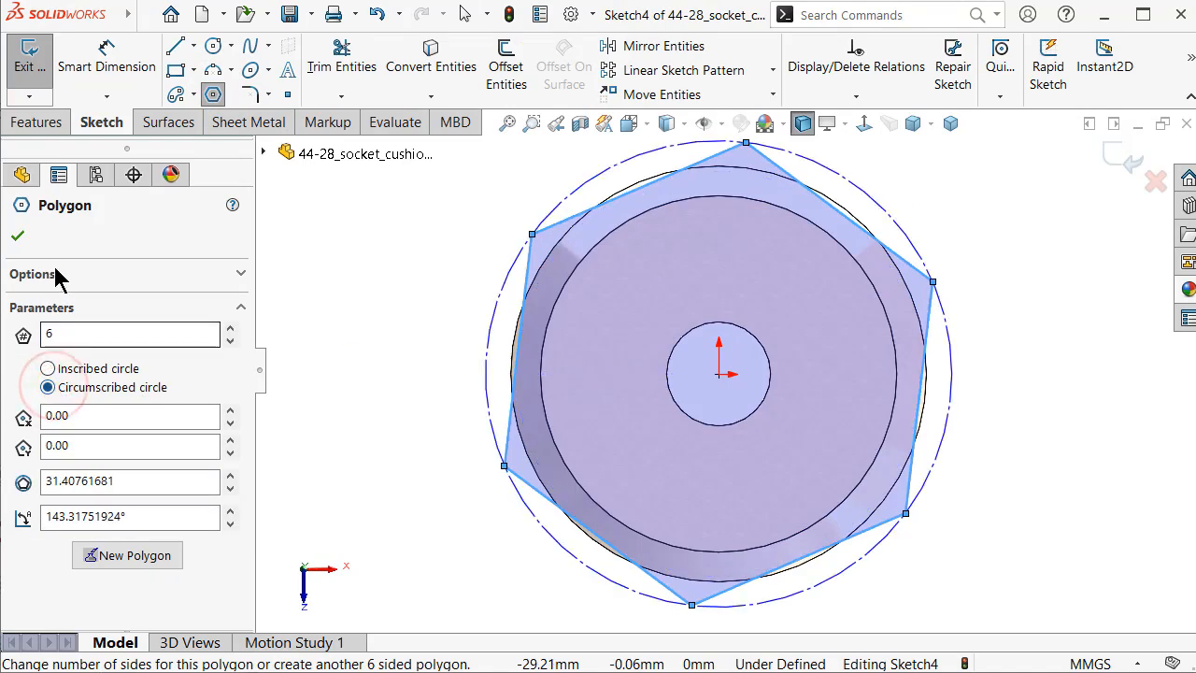
left_click(18, 239)
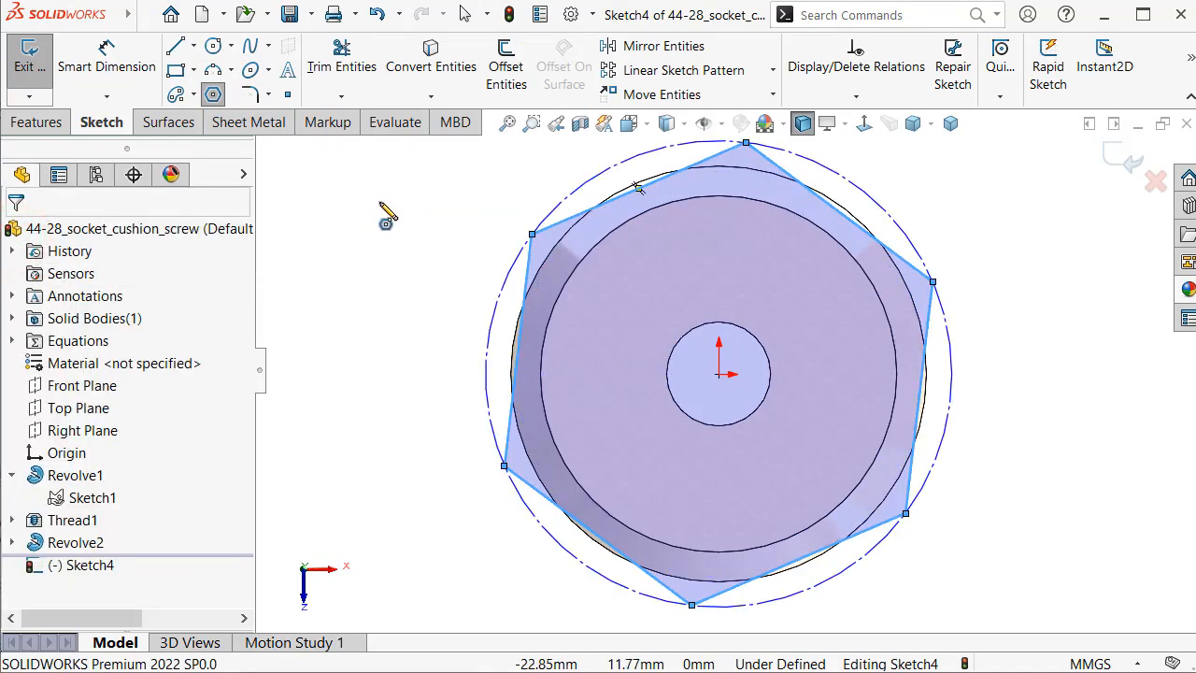
key("Escape")
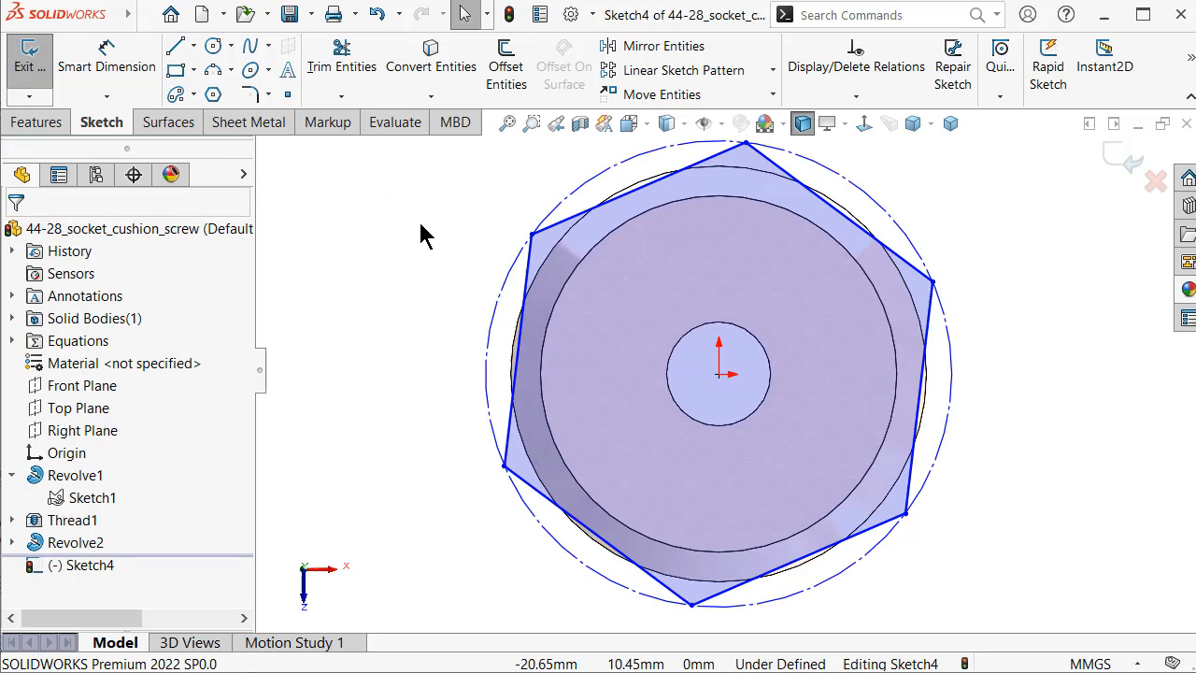
Constrain one side of the hexagon to be vertical.
left_click(537, 269)
left_click(610, 185)
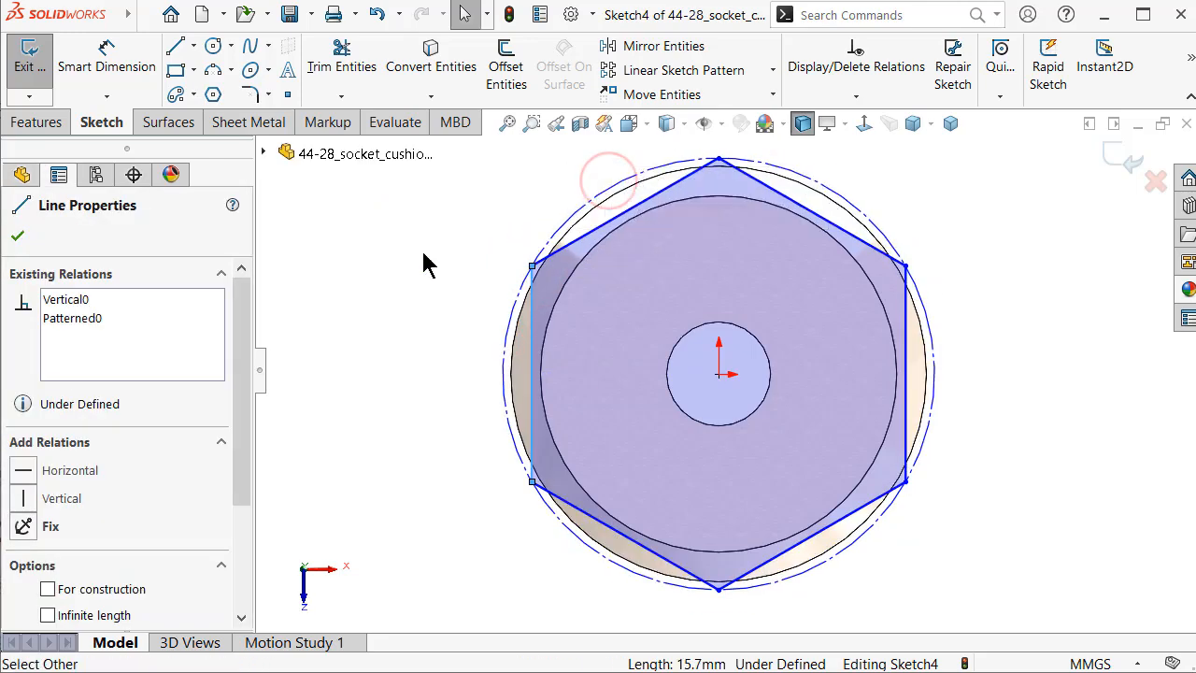
left_click(425, 258)
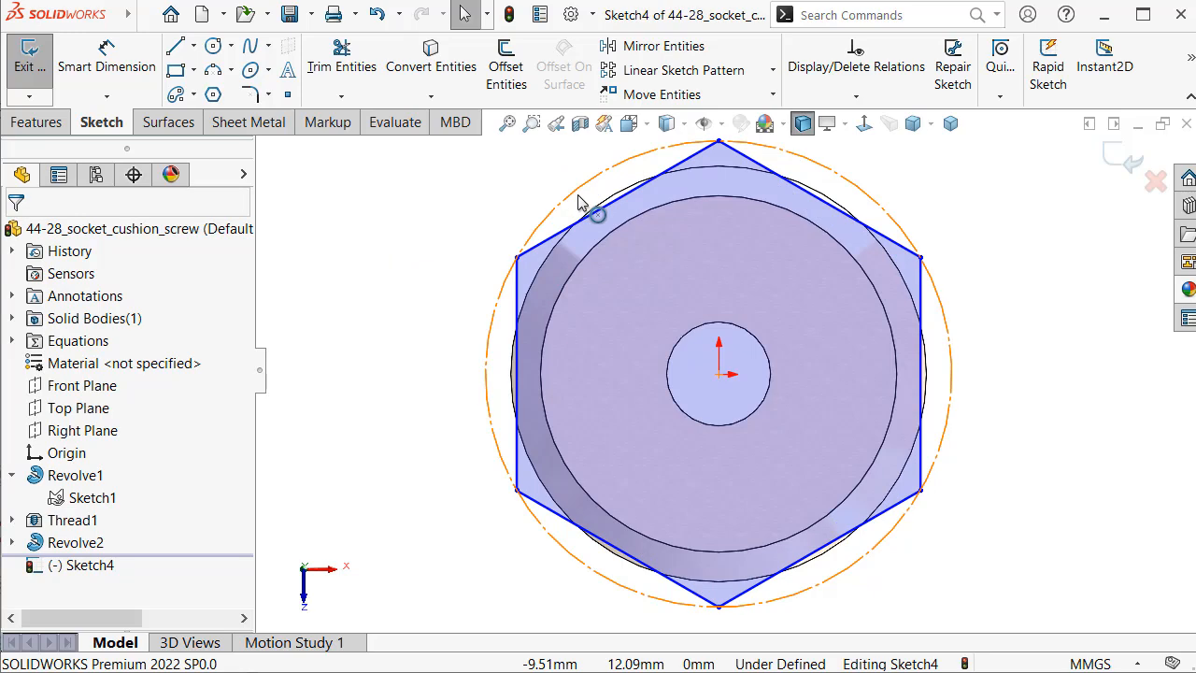
Make the hexagon's construction circle coradial with the outer circular edge of the head.
left_click(580, 194)
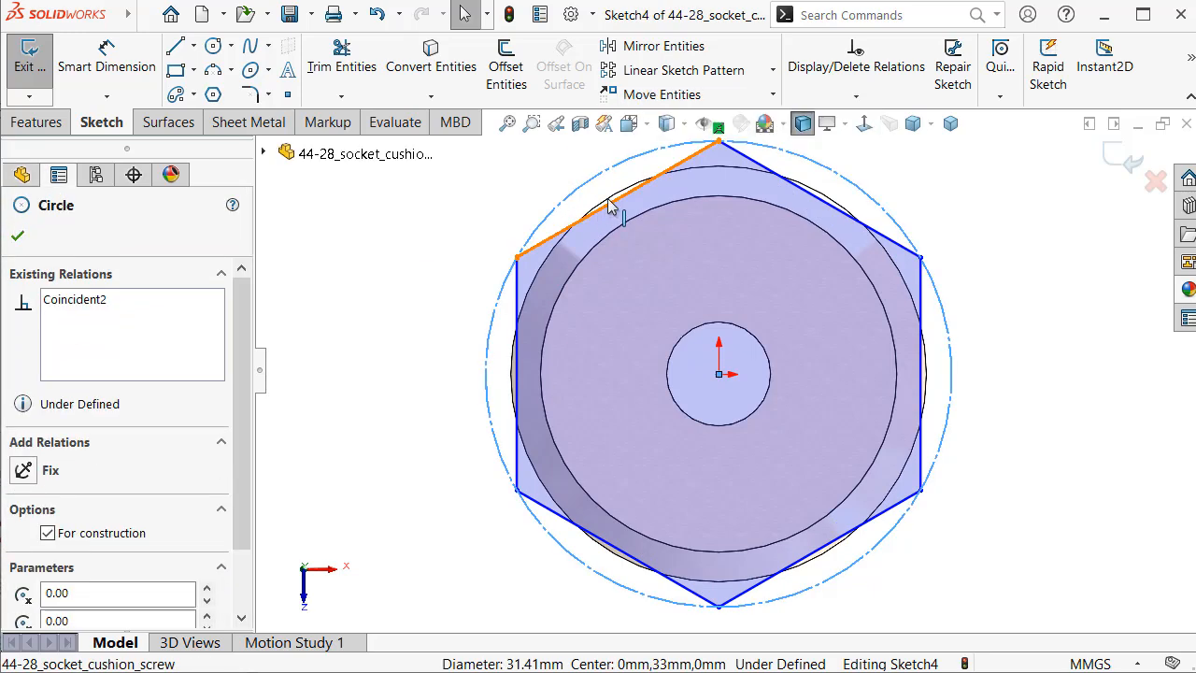
left_click(616, 196, "ctrl")
left_click(667, 114)
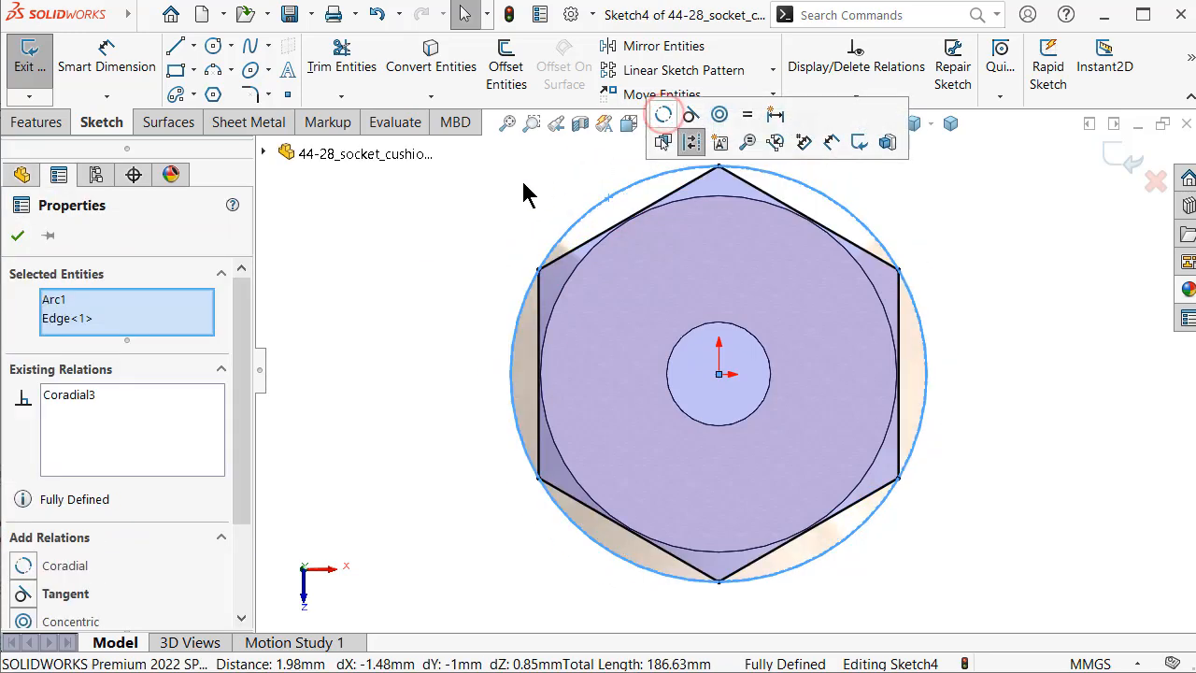
left_click(451, 213)
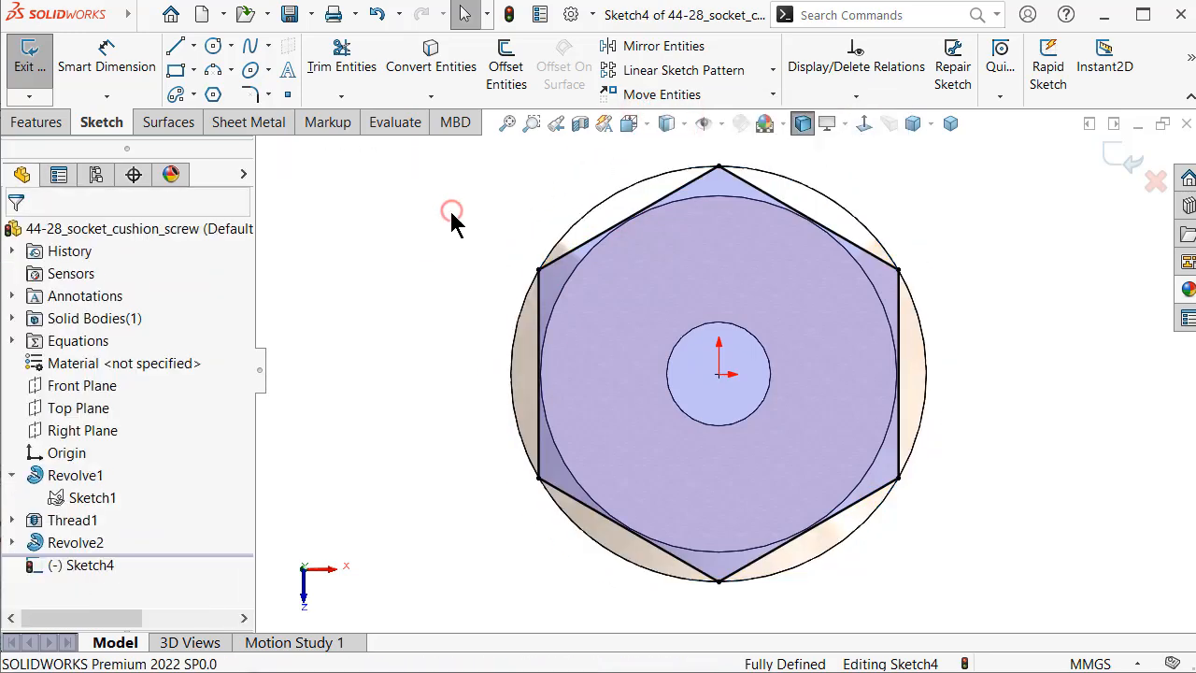
Cut-extrude the hexagon sketch Through All with the side to cut flipped, leaving a hexagonal head.
left_click(38, 123)
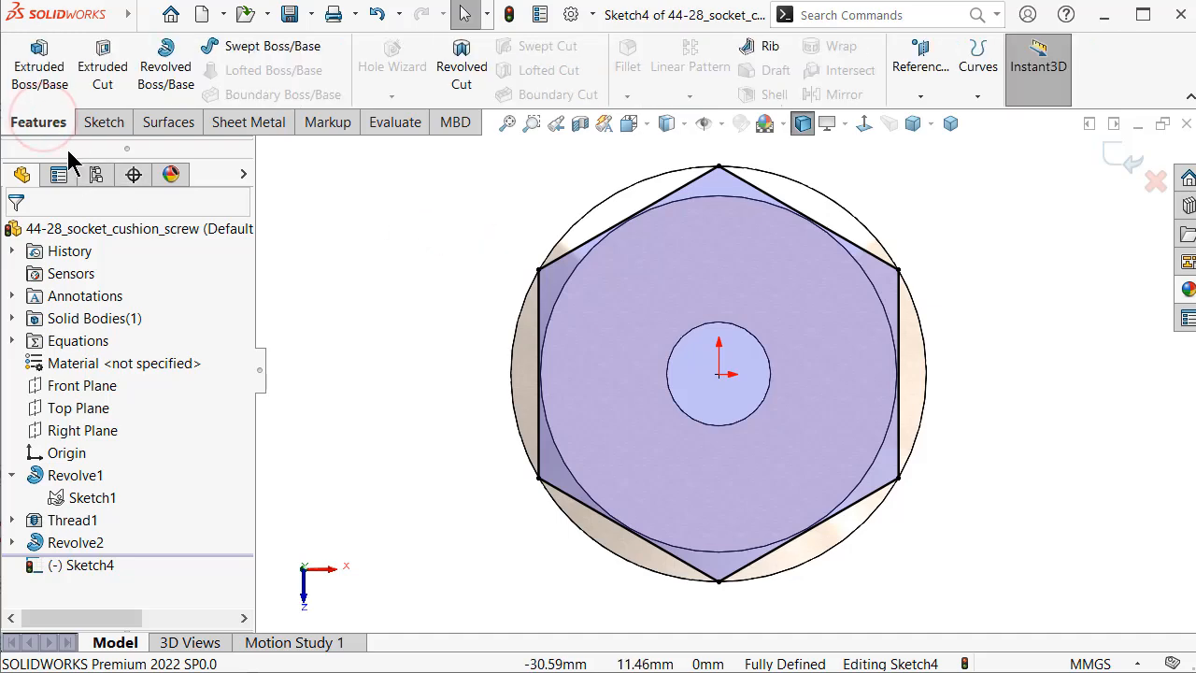
left_click(101, 83)
left_click(107, 369)
left_click(108, 362)
left_click(50, 444)
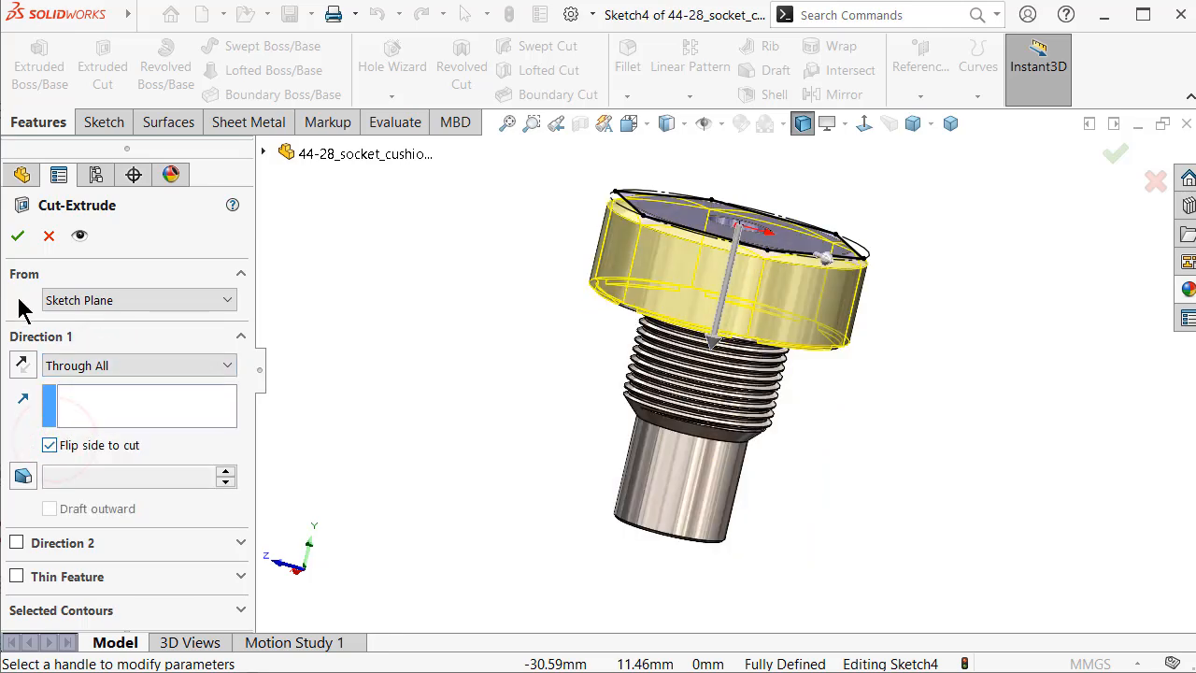
left_click(477, 319)
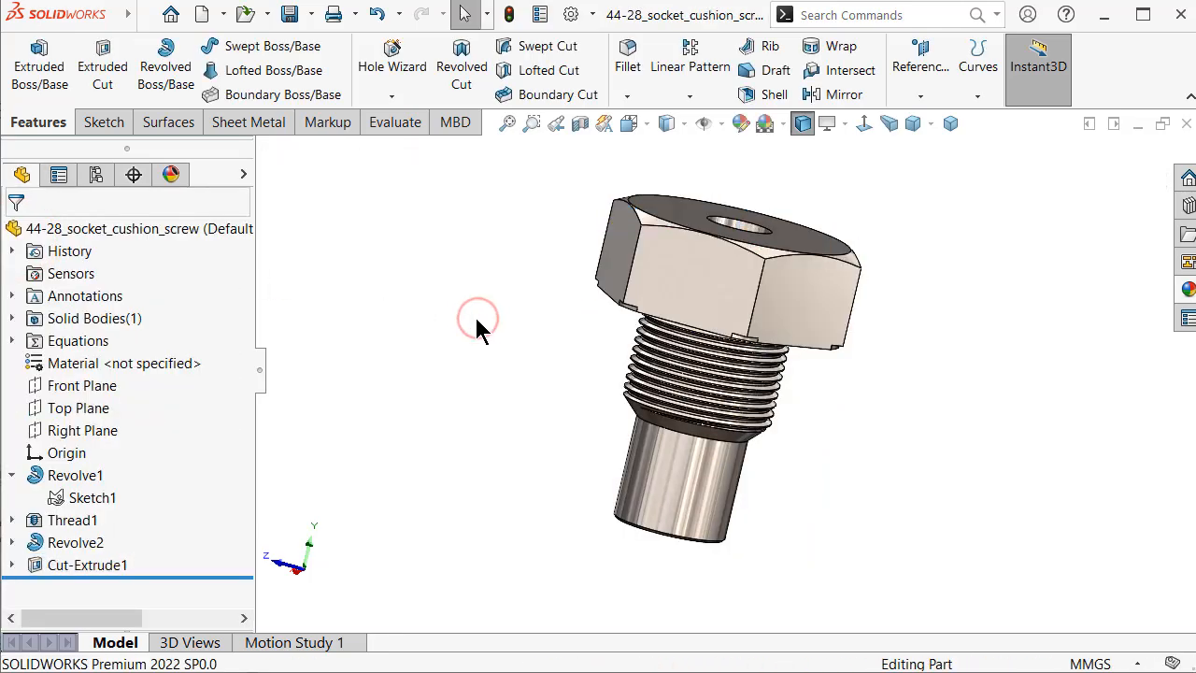
middle_click_drag(473, 318, 466, 322)
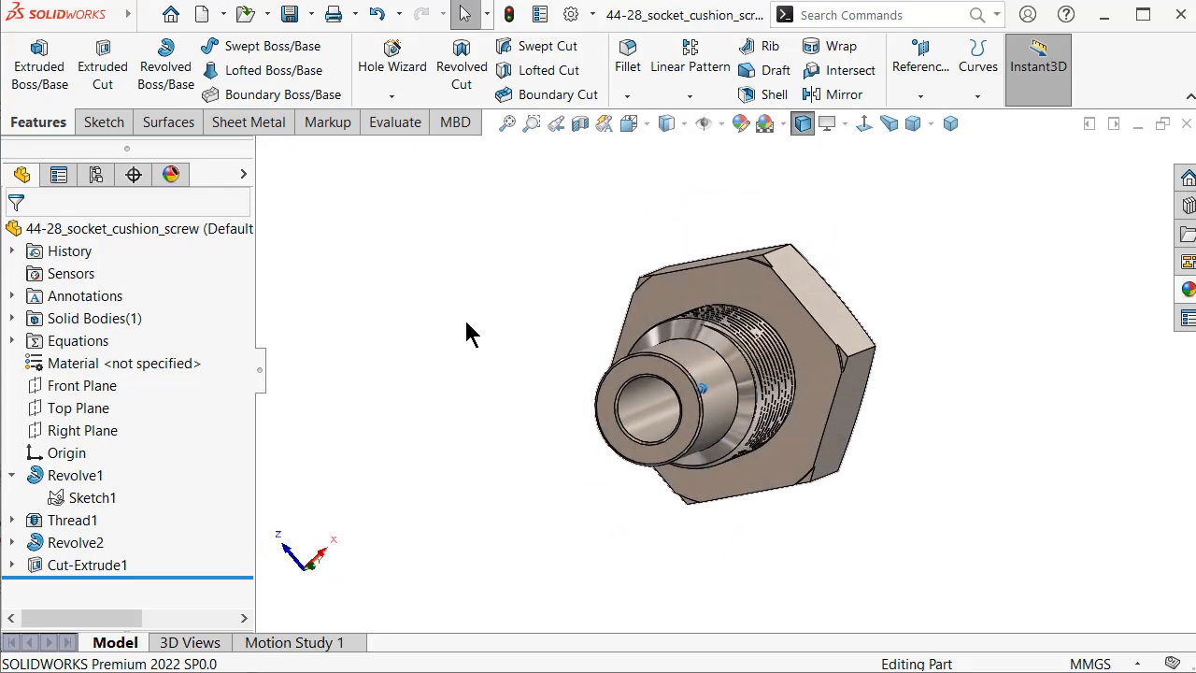
Edit the first revolve's sketch, setting the width of the small step at the head's lower outer corner to 2 mm, and rebuild the part.
left_click(93, 498)
left_click(115, 440)
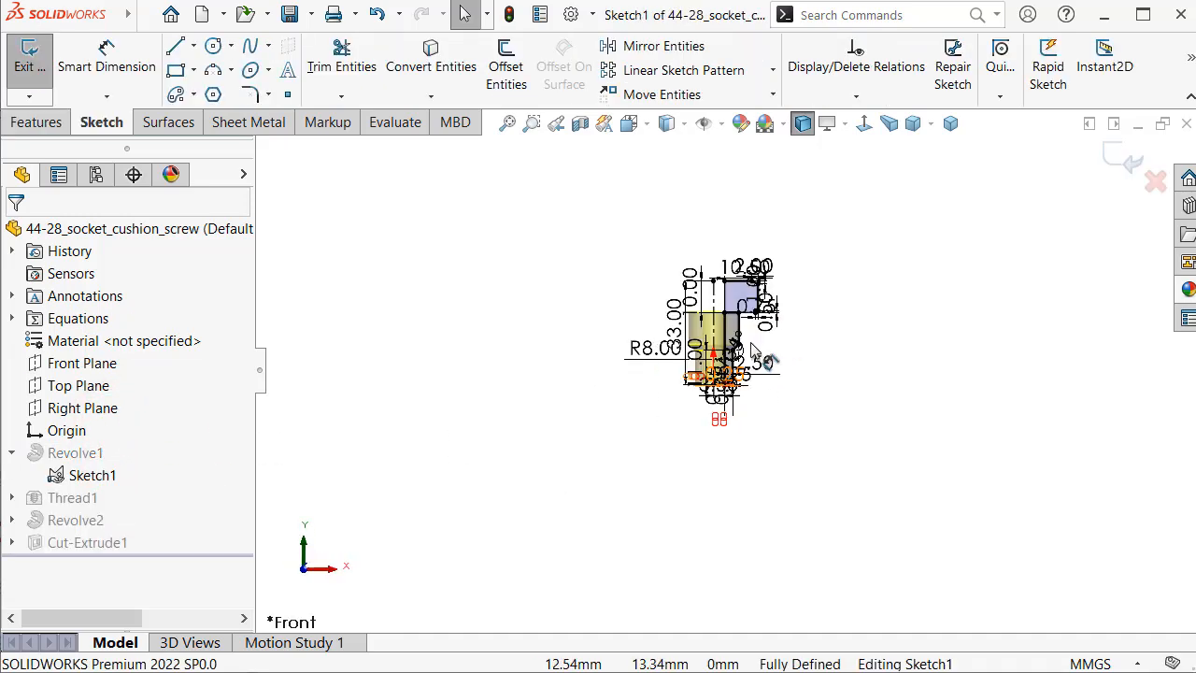
scroll(755, 353, "down", 10)
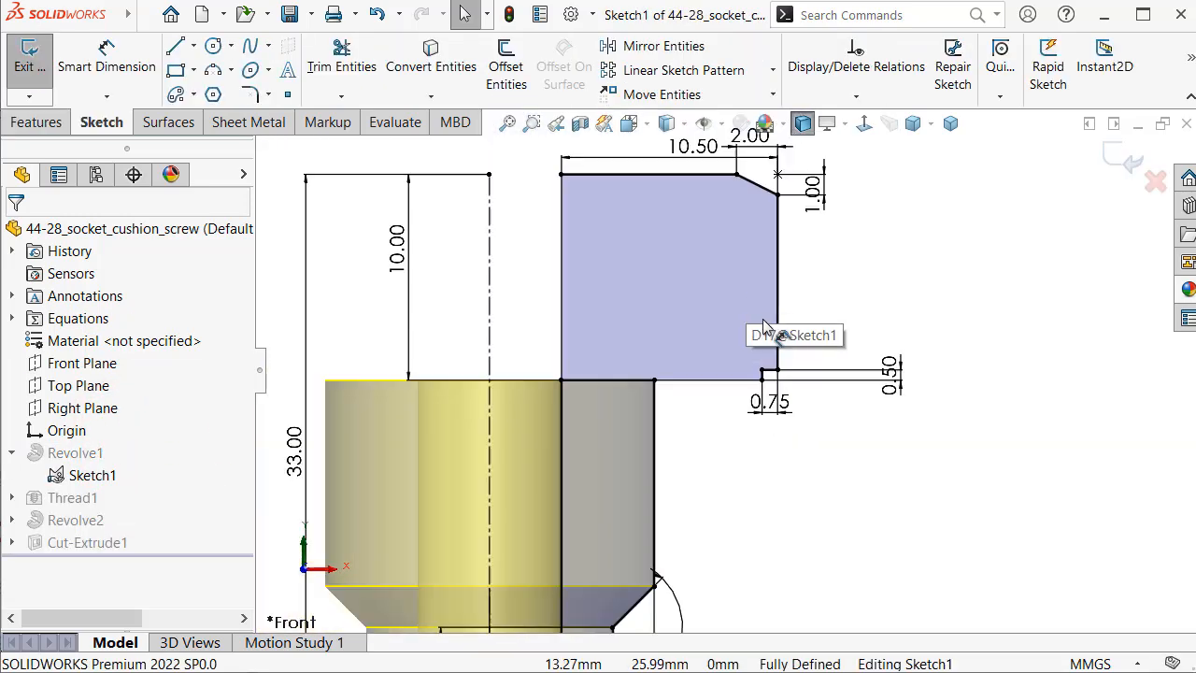
scroll(759, 392, "up", 2)
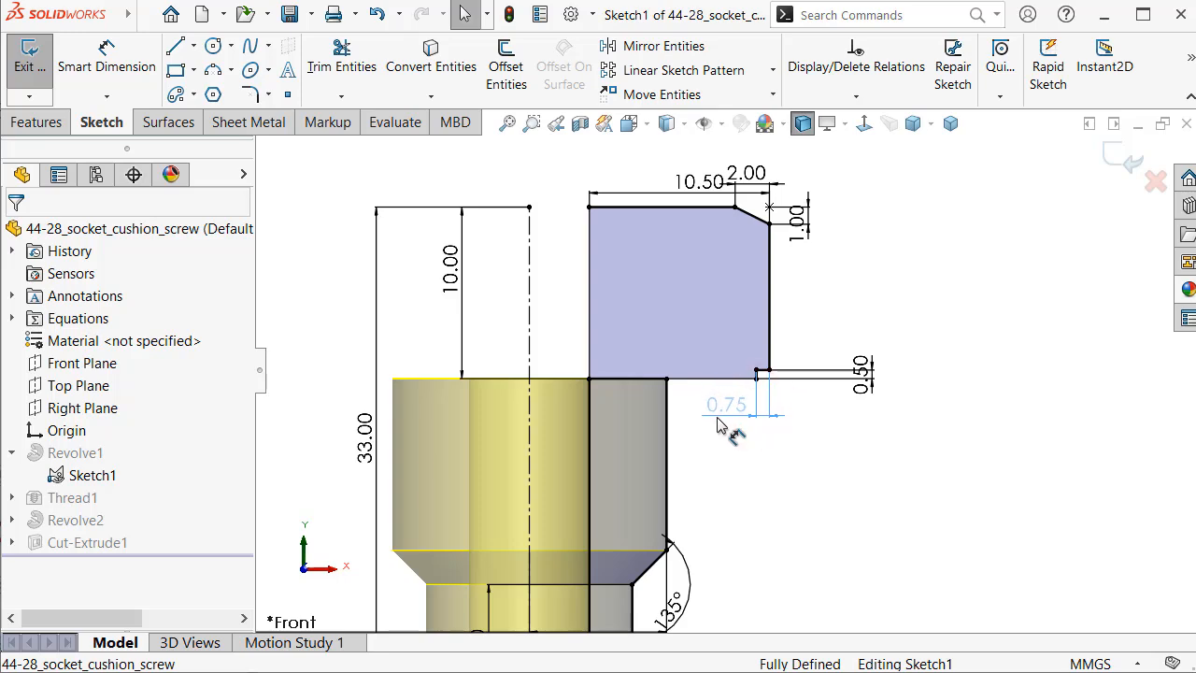
left_click(755, 404)
scroll(748, 400, "down", 3)
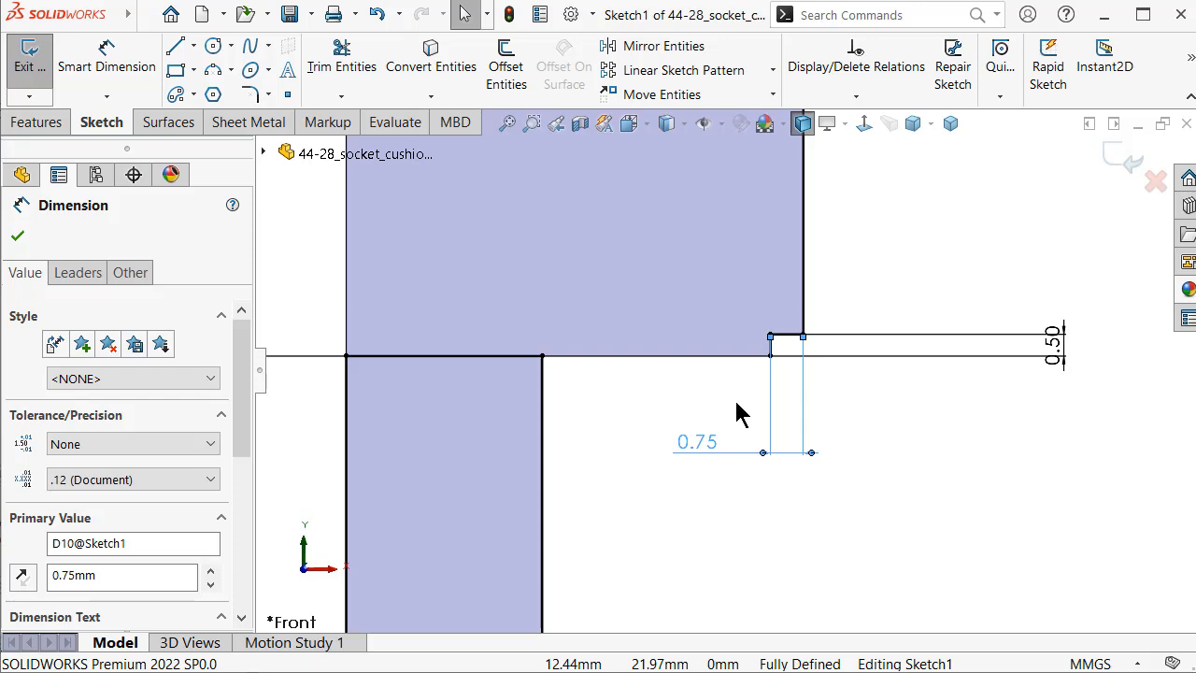
double_click(707, 453)
type("2")
key("Return")
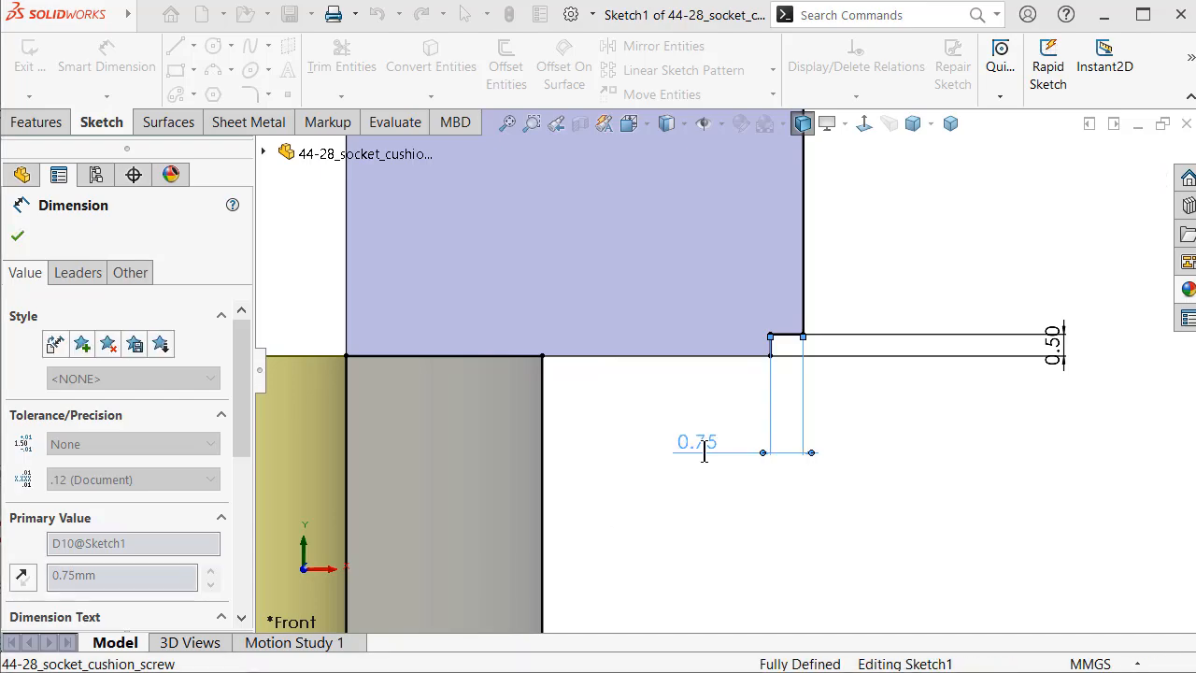
left_click(1121, 164)
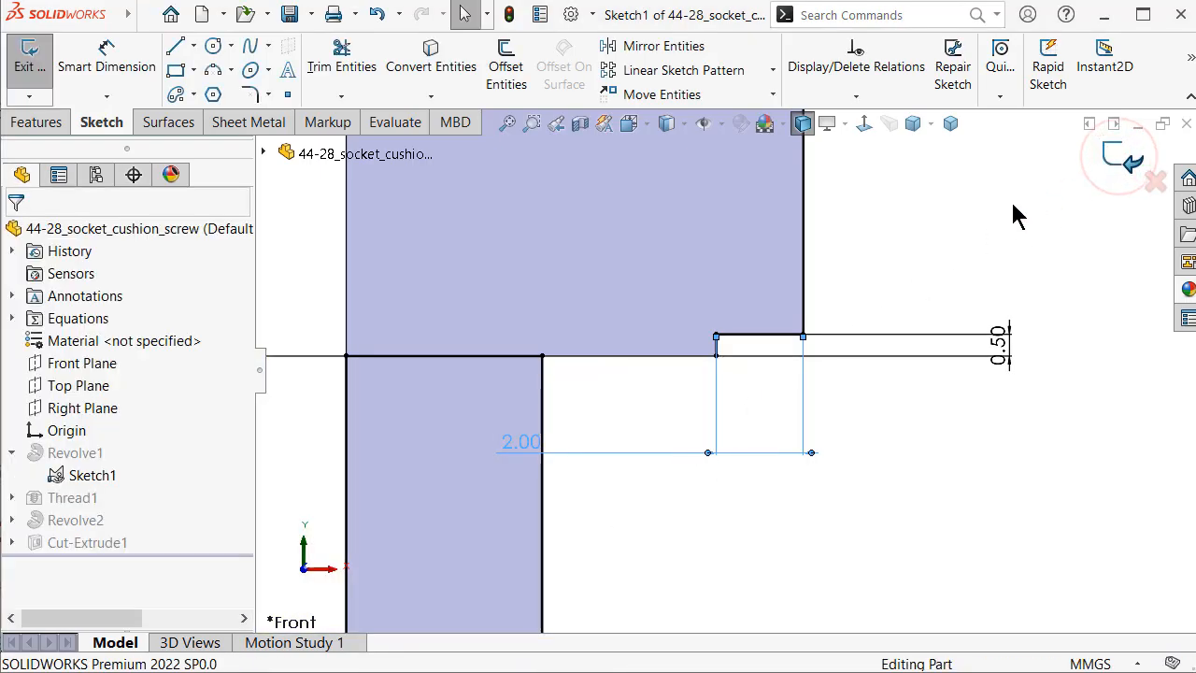
mouse_move(791, 364)
middle_mouse_down()
mouse_move(791, 239)
mouse_move(777, 181)
middle_mouse_up()
scroll(753, 266, "up", 1)
mouse_move(750, 265)
middle_mouse_down()
mouse_move(756, 246)
mouse_move(756, 278)
mouse_move(747, 272)
middle_mouse_up()
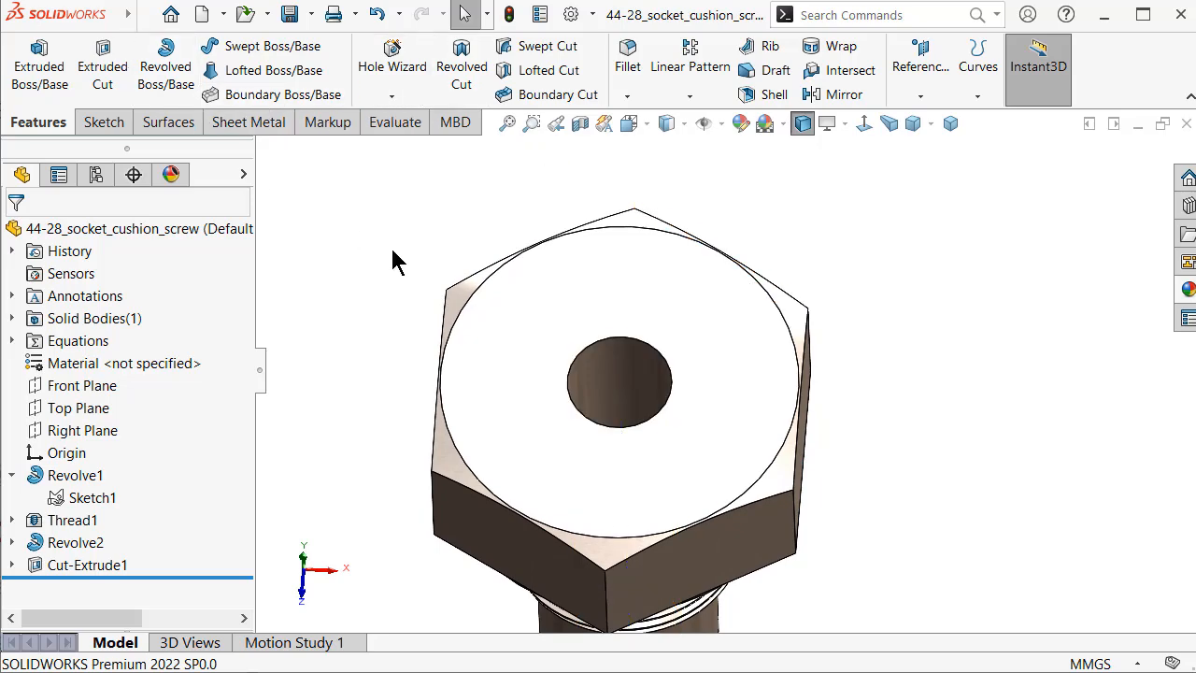
Start a Thread feature in the central bore, locating its start at the bore's circular edge on the hexagonal head's outer face.
middle_click_drag(693, 515, 734, 408)
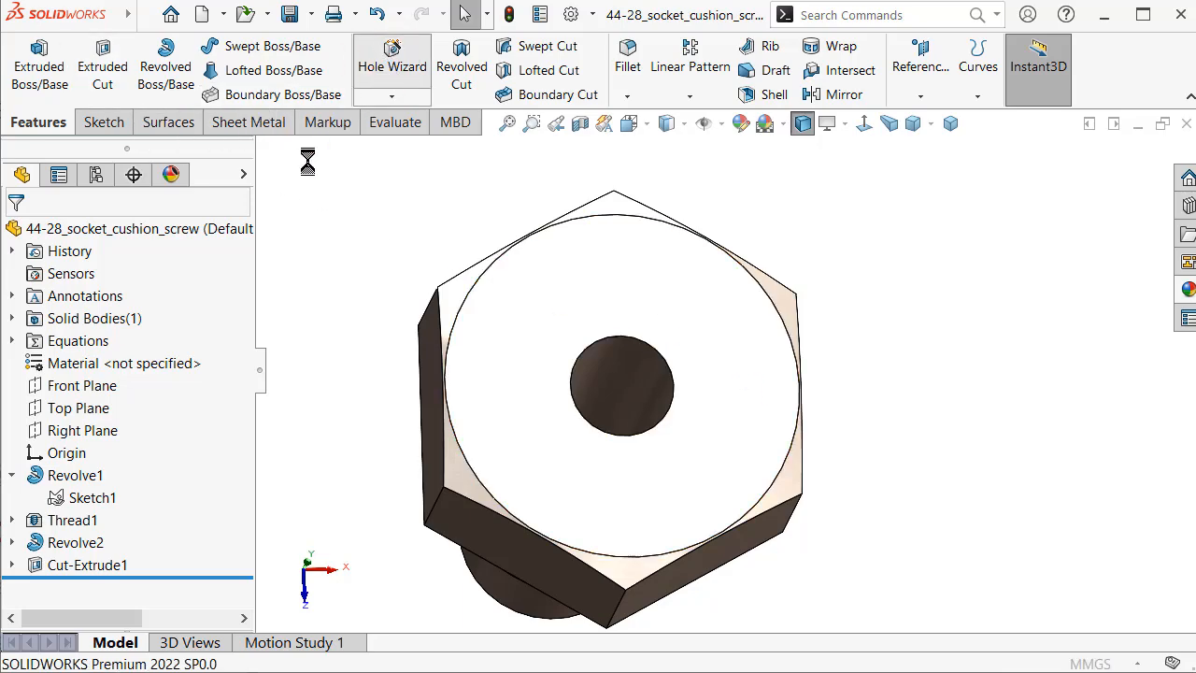
left_click(49, 237)
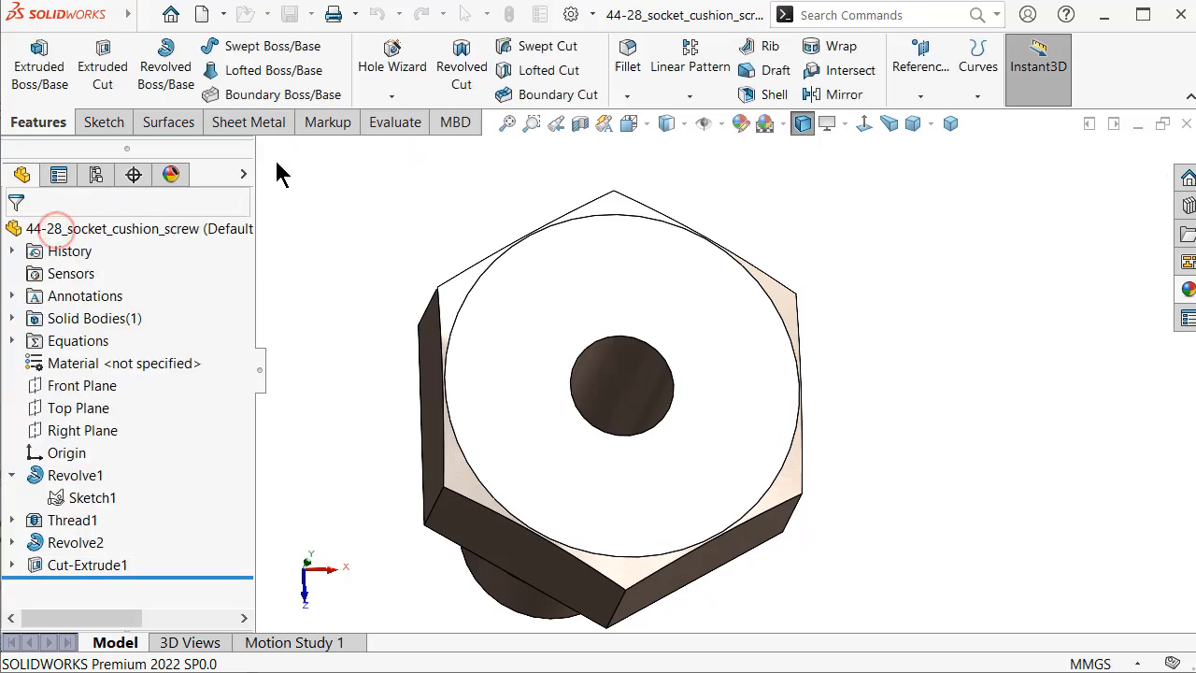
left_click(385, 97)
left_click(376, 164)
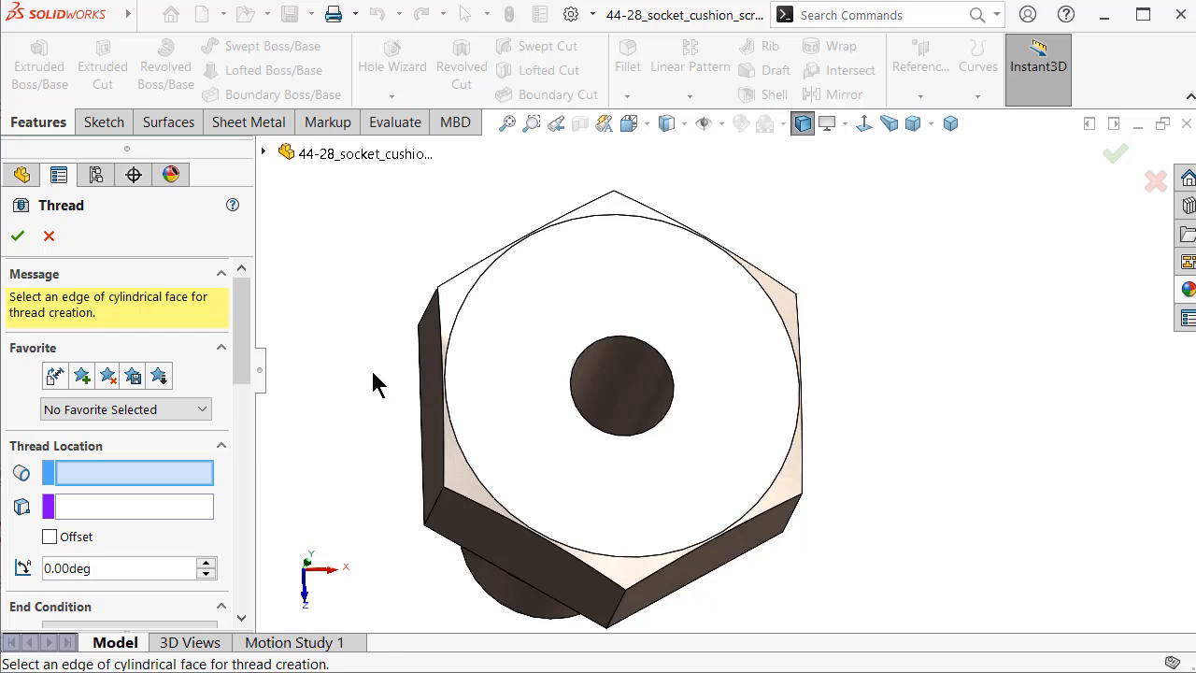
middle_click_drag(377, 371, 405, 236)
scroll(405, 236, "up", 3)
scroll(657, 452, "down", 3)
middle_click_drag(658, 464, 657, 448)
left_click(983, 392)
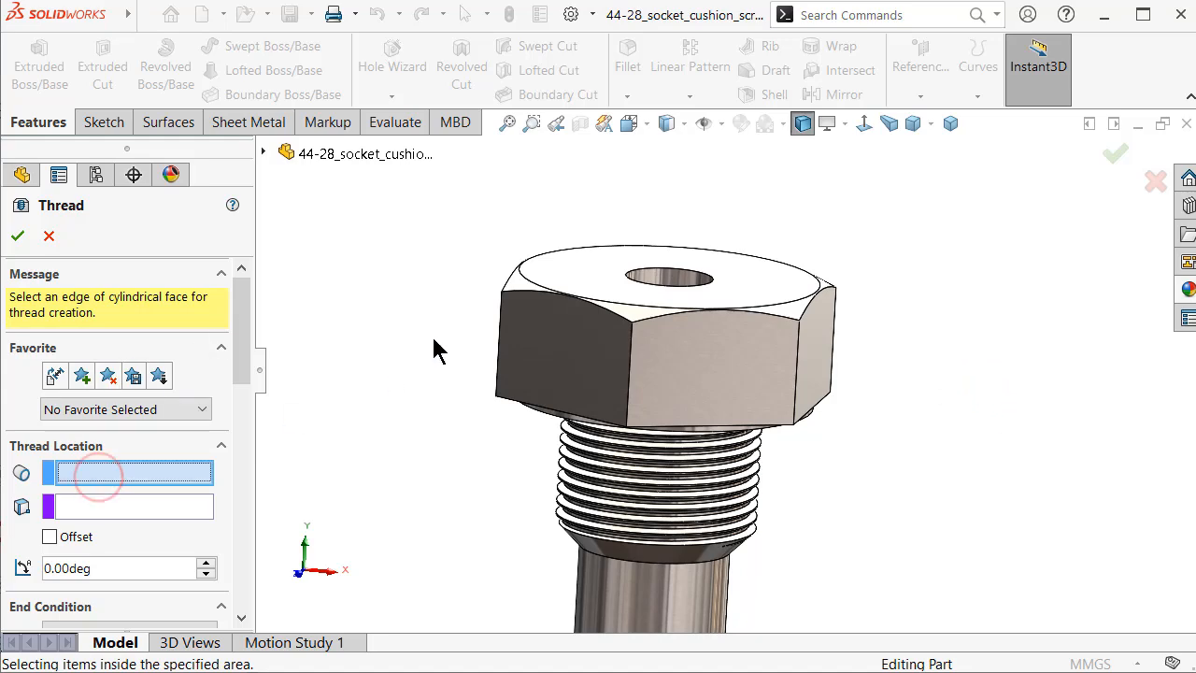
middle_click_drag(434, 351, 681, 315)
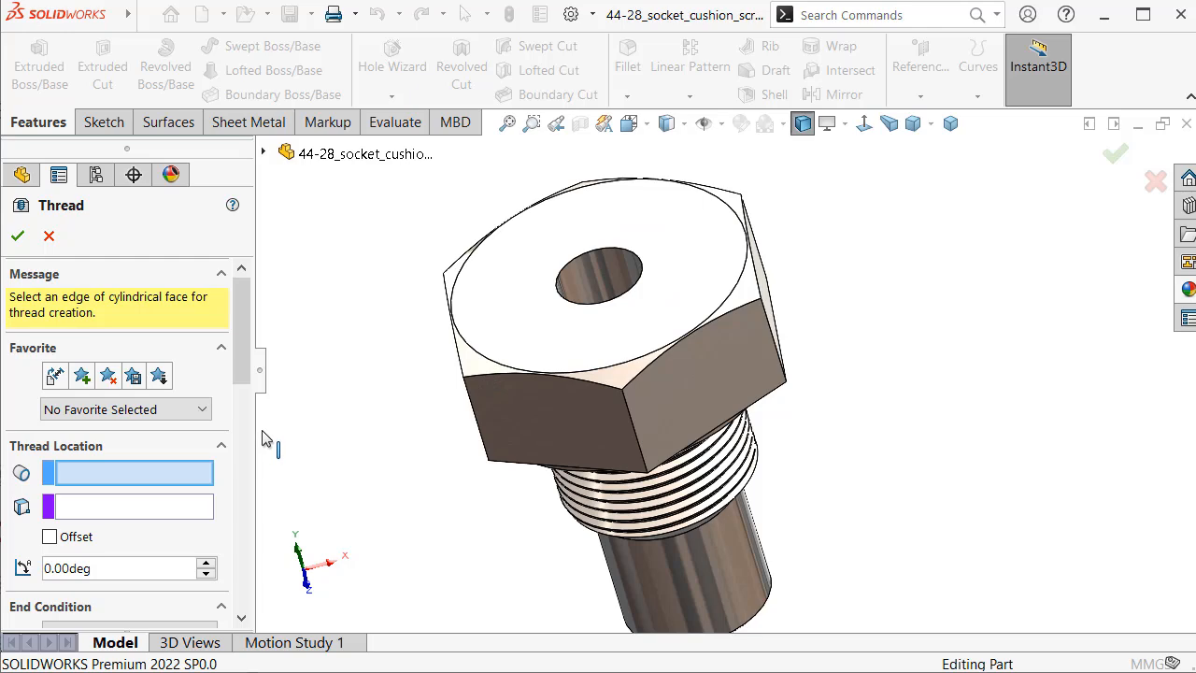
middle_click_drag(591, 421, 515, 423)
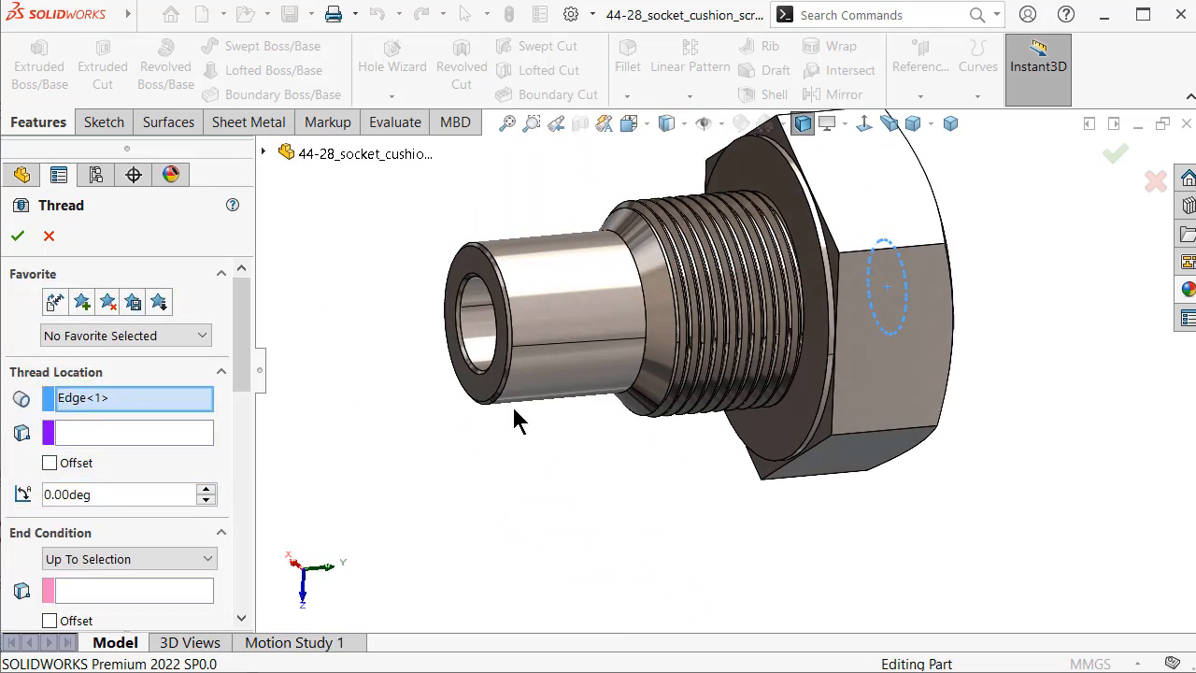
scroll(489, 366, "down", 5)
left_click(519, 367)
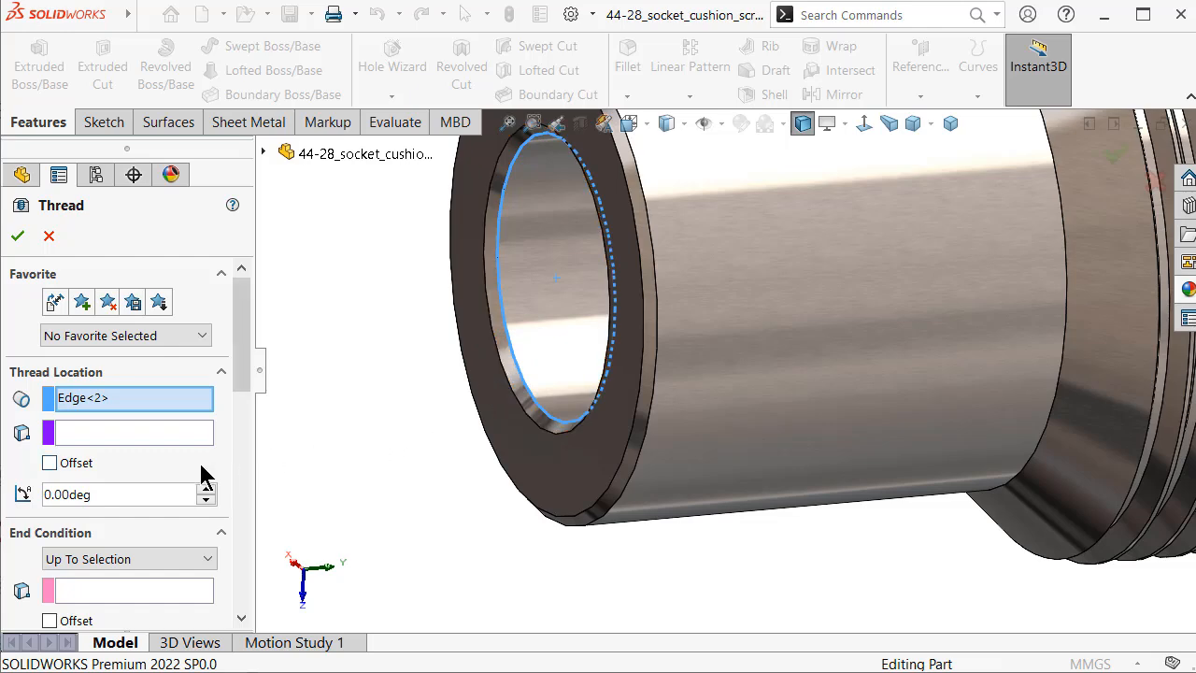
scroll(648, 497, "up", 6)
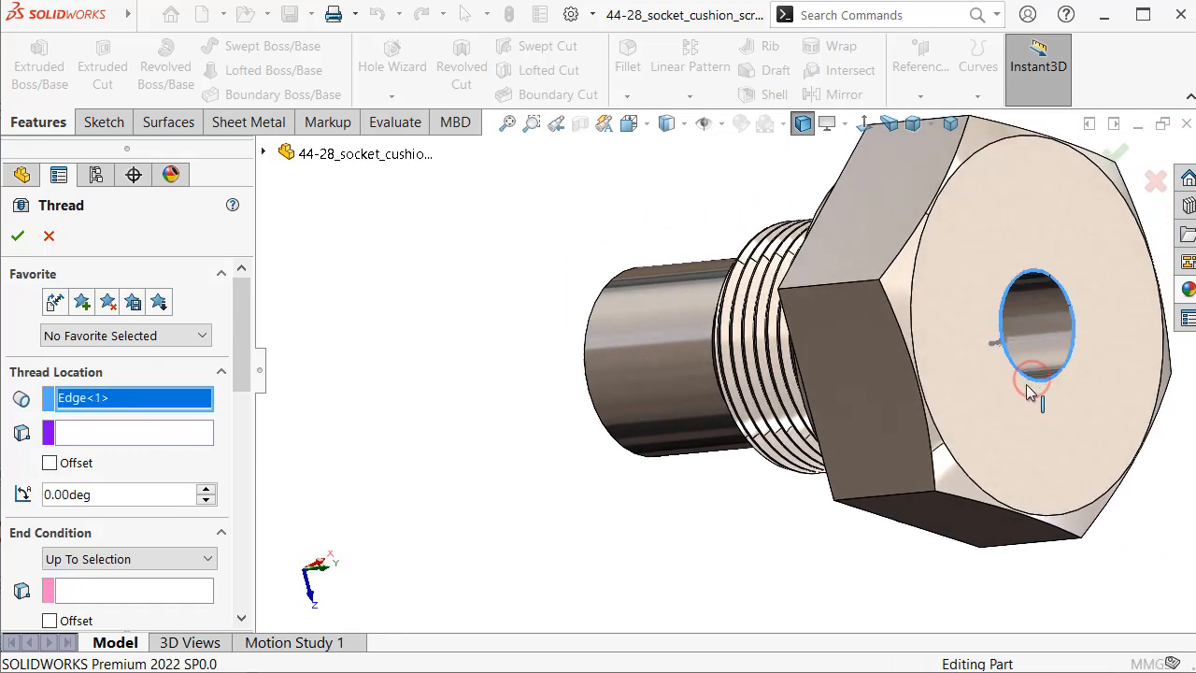
Use the bore's circular edge at the shank end as the thread's Up To Selection end.
left_click(98, 590)
middle_click_drag(276, 495, 667, 509)
left_click(657, 446)
middle_click_drag(657, 447, 438, 464)
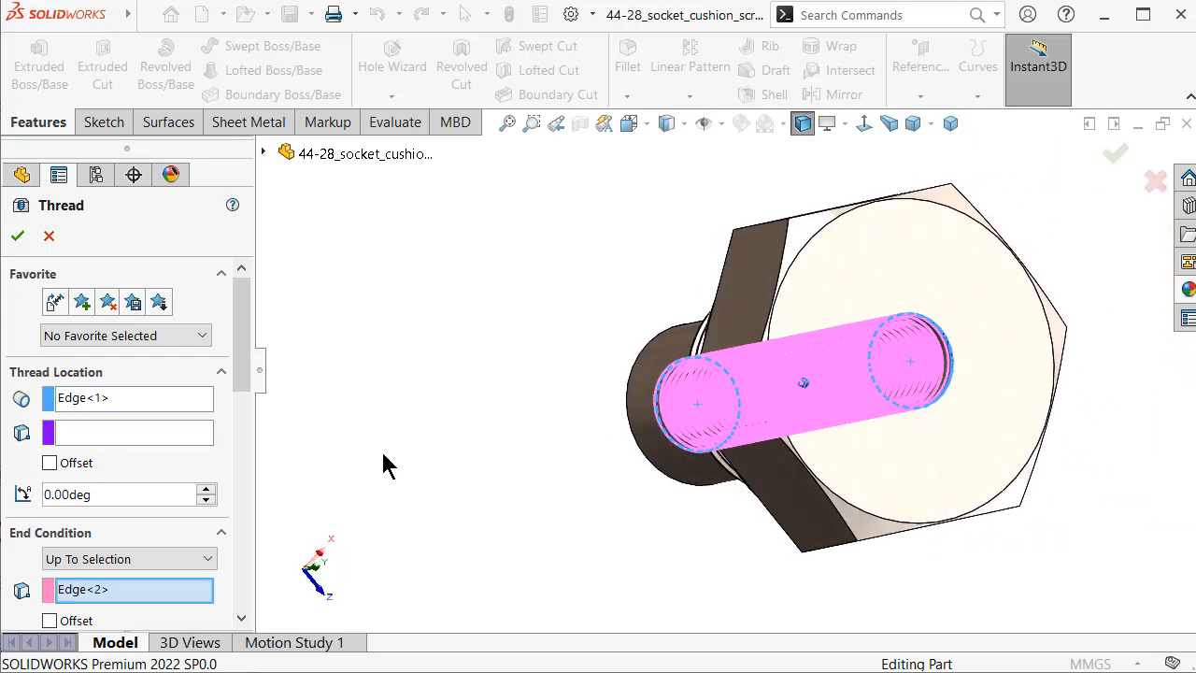
Offset the bore thread's start by 2 mm in the reversed direction, mirror its profile, and create the M8x1.0 cut thread.
left_click(49, 463)
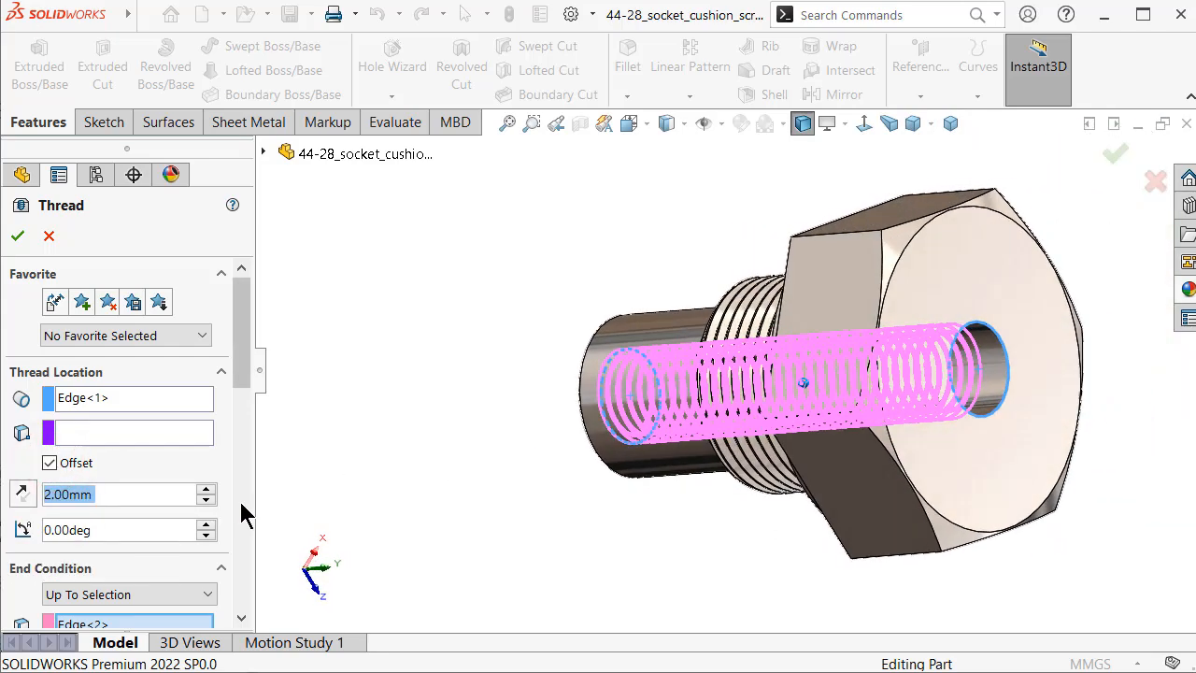
left_click(23, 494)
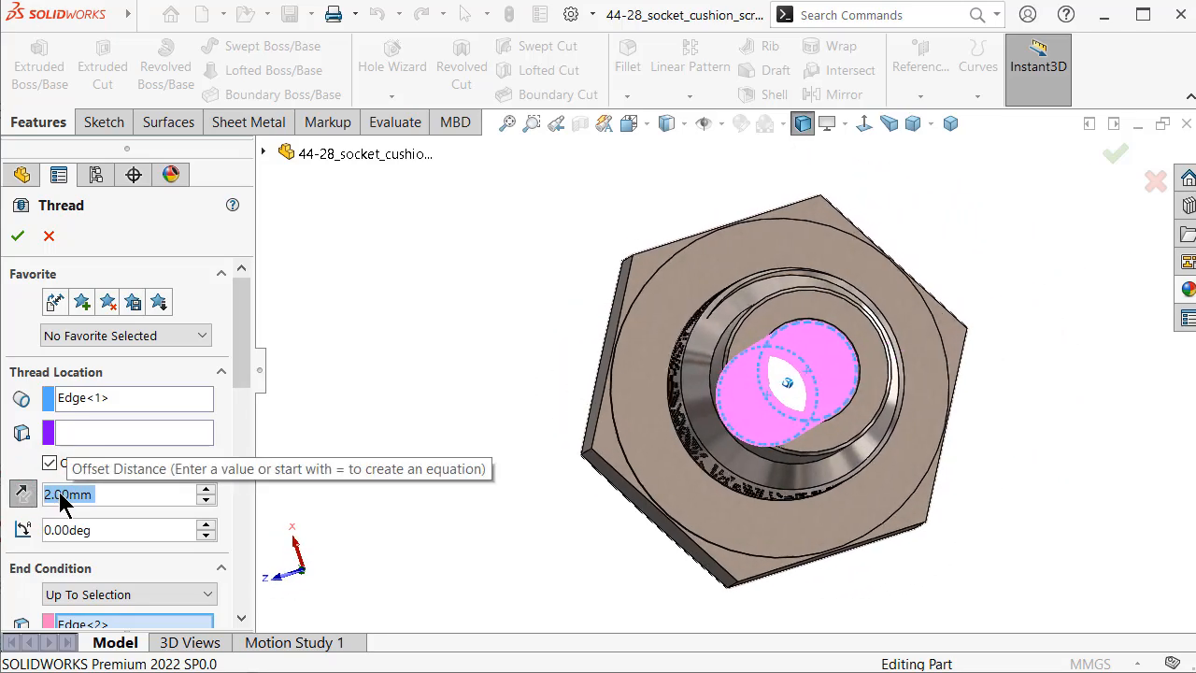
middle_click_drag(727, 350, 732, 354)
left_click_drag(245, 367, 248, 501)
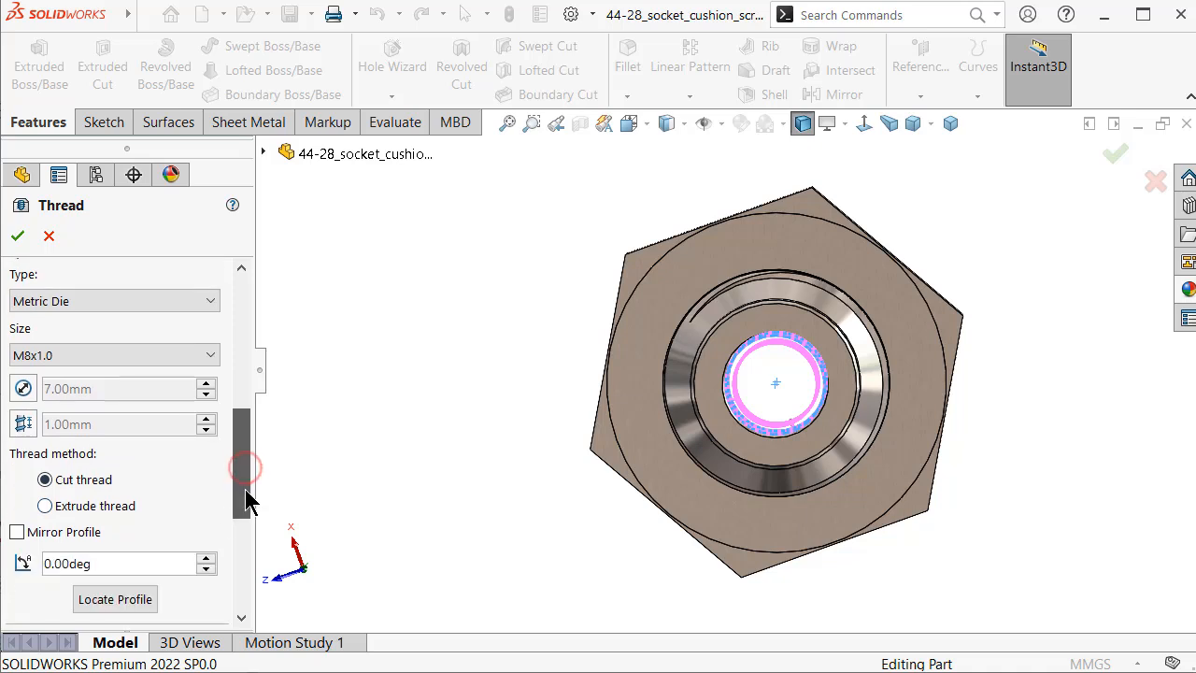
left_click(17, 533)
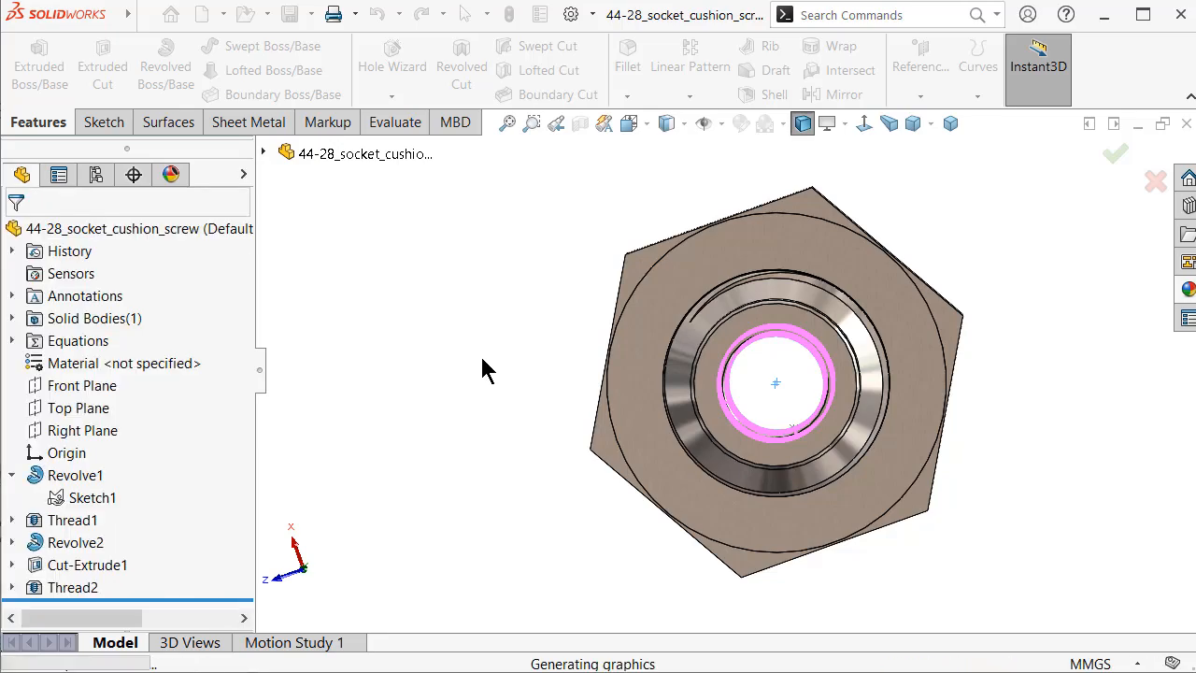
Edit the bore thread to add a 1 mm offset to its end at the shank.
middle_click_drag(502, 361, 609, 374)
scroll(603, 412, "down", 5)
middle_click_drag(583, 433, 534, 479)
scroll(534, 481, "down", 2)
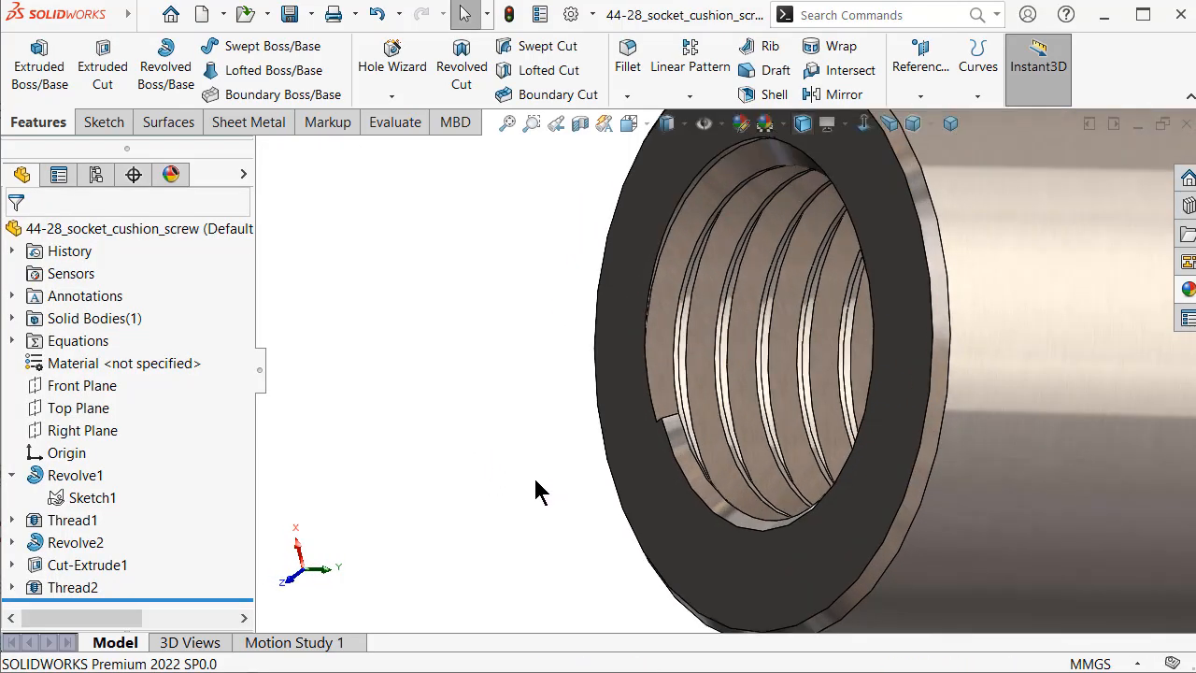
left_click(78, 588)
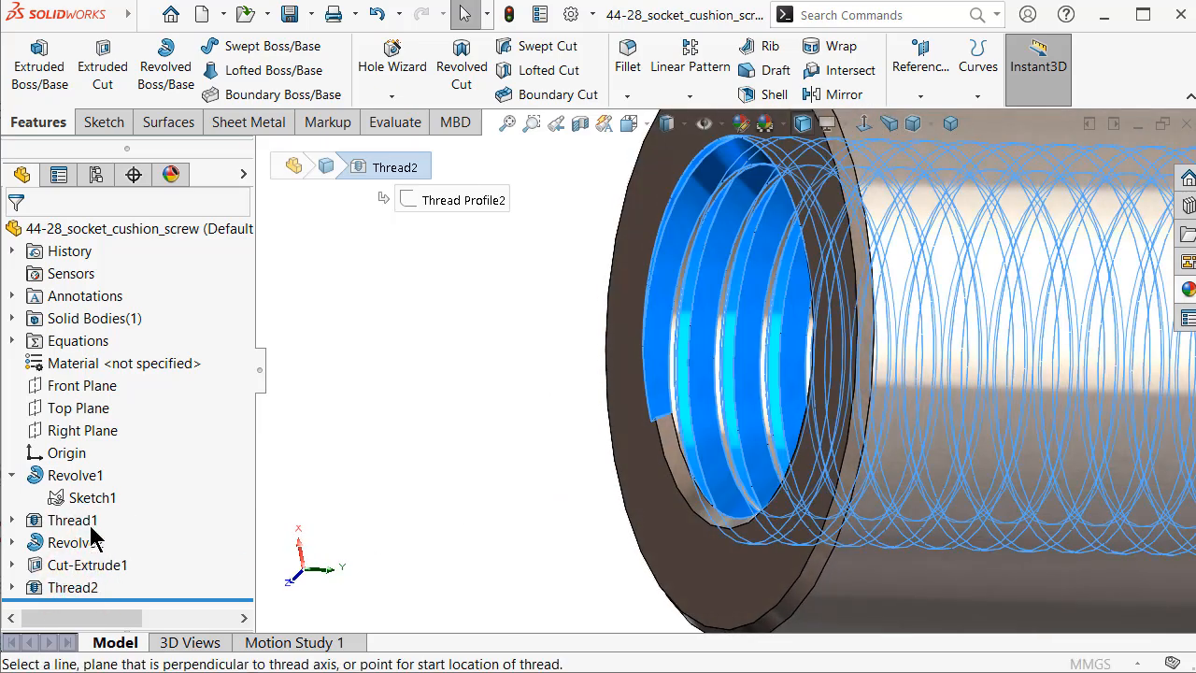
left_click_drag(247, 374, 244, 411)
left_click(52, 516)
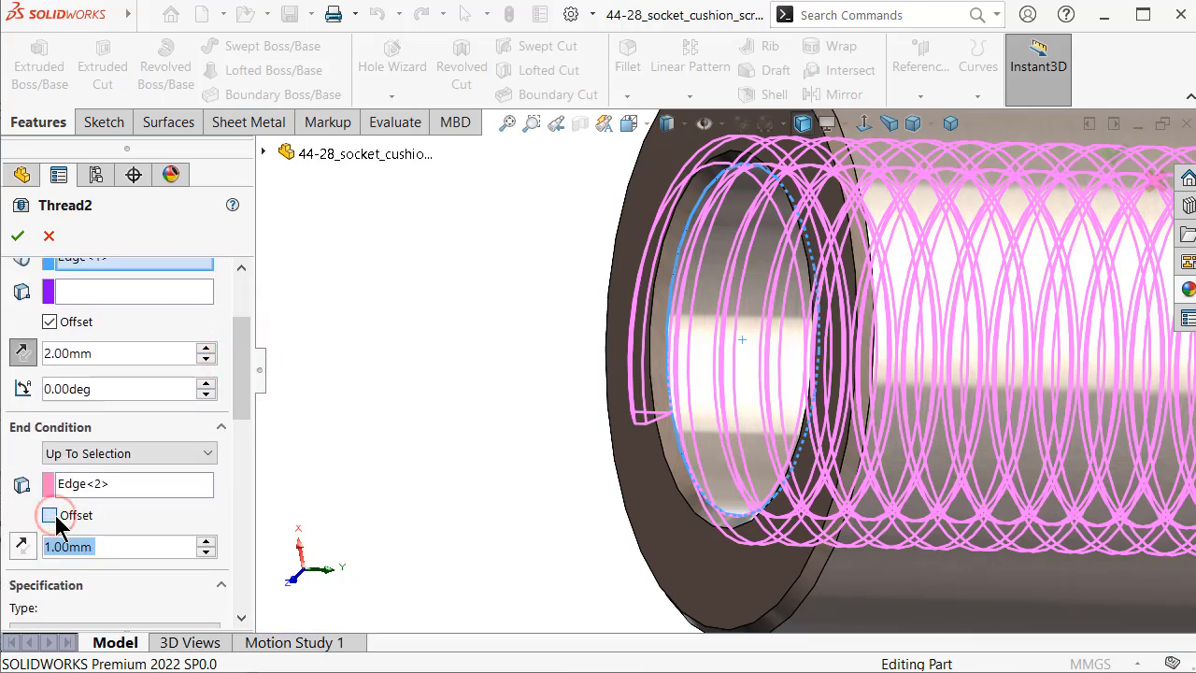
scroll(629, 393, "up", 10)
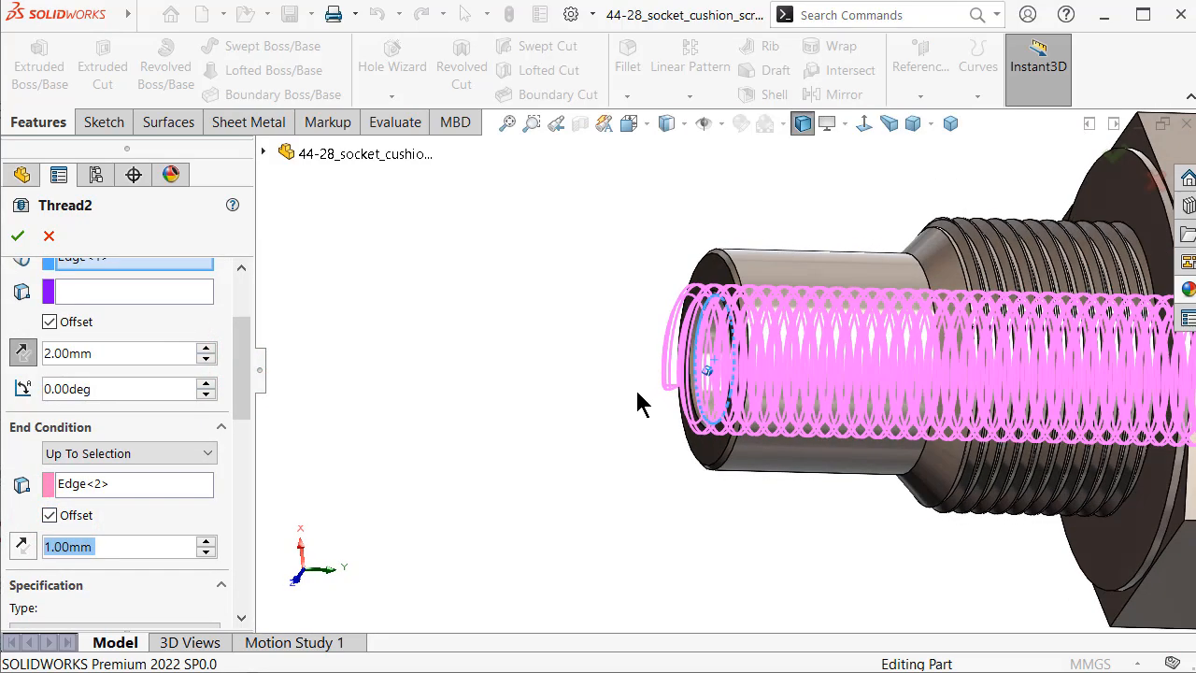
left_click(18, 237)
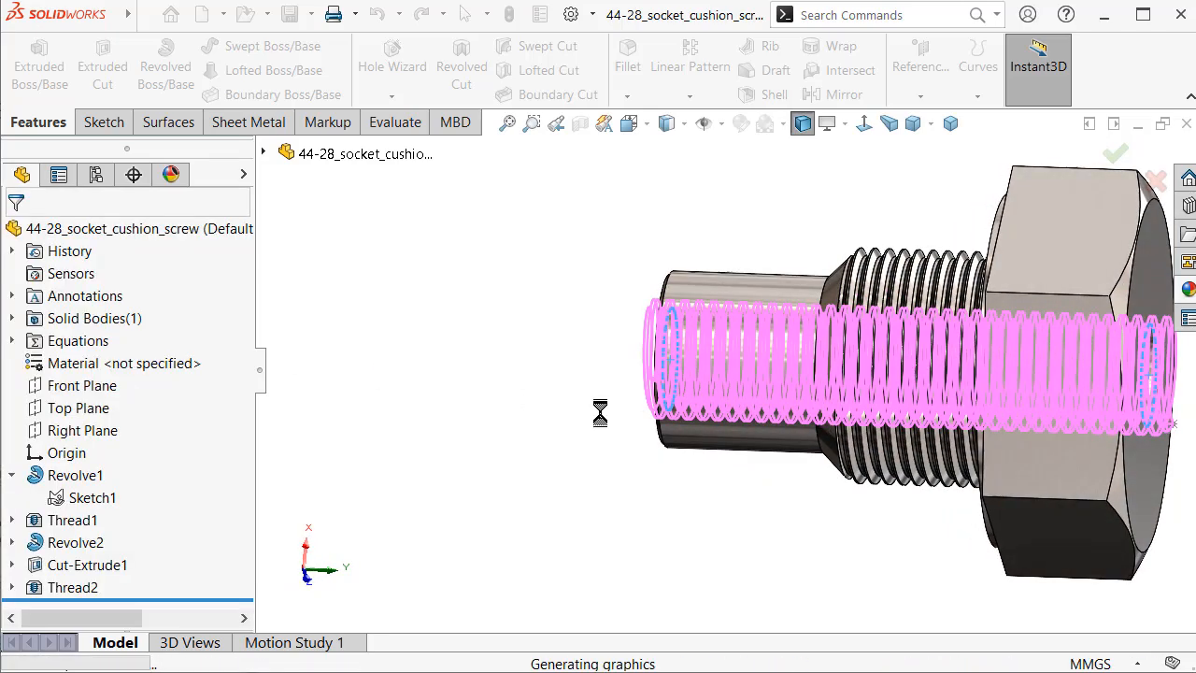
Edit the external shank thread, changing its Metric Die size to M16x1.5.
middle_click_drag(595, 413, 585, 418)
scroll(691, 415, "down", 3)
middle_click_drag(688, 415, 664, 413)
scroll(668, 414, "up", 4)
scroll(763, 427, "down", 3)
middle_click_drag(763, 428, 758, 424)
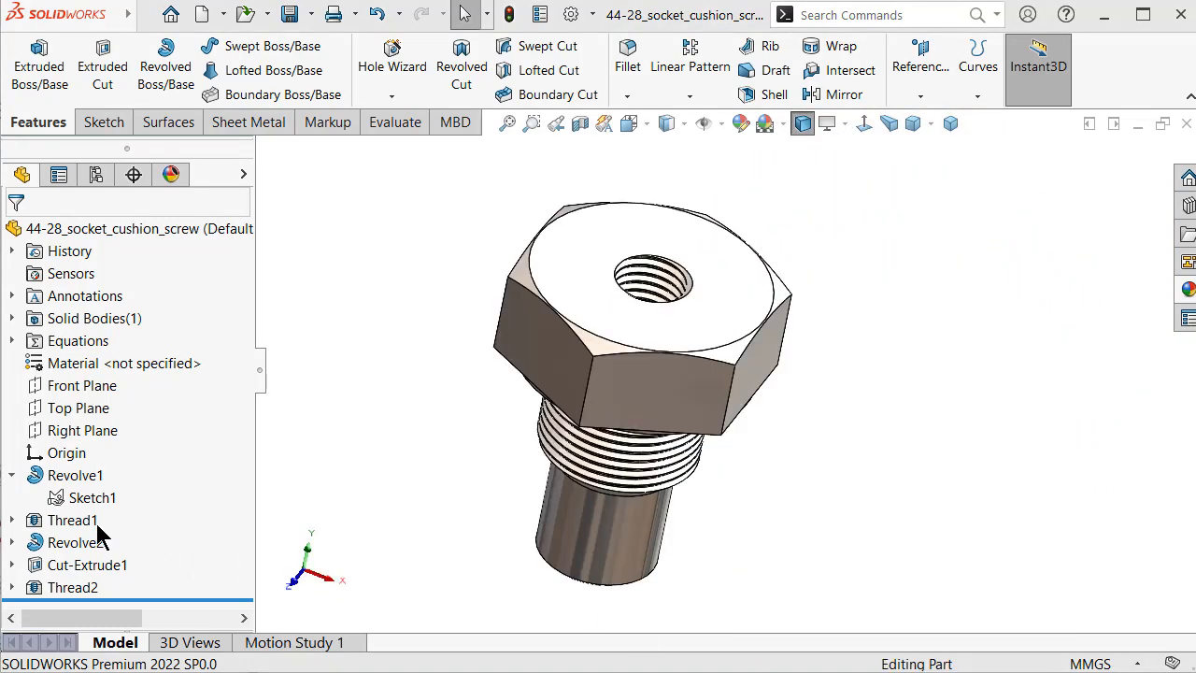
left_click(94, 523)
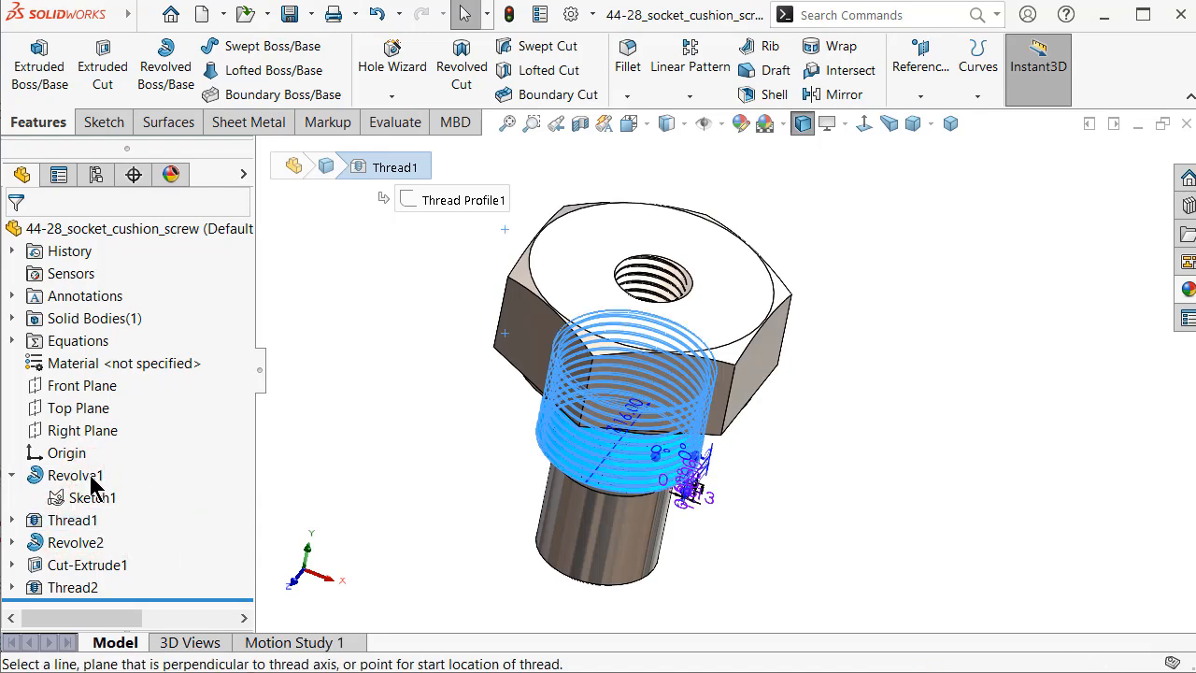
left_click_drag(237, 355, 234, 461)
left_click(187, 403)
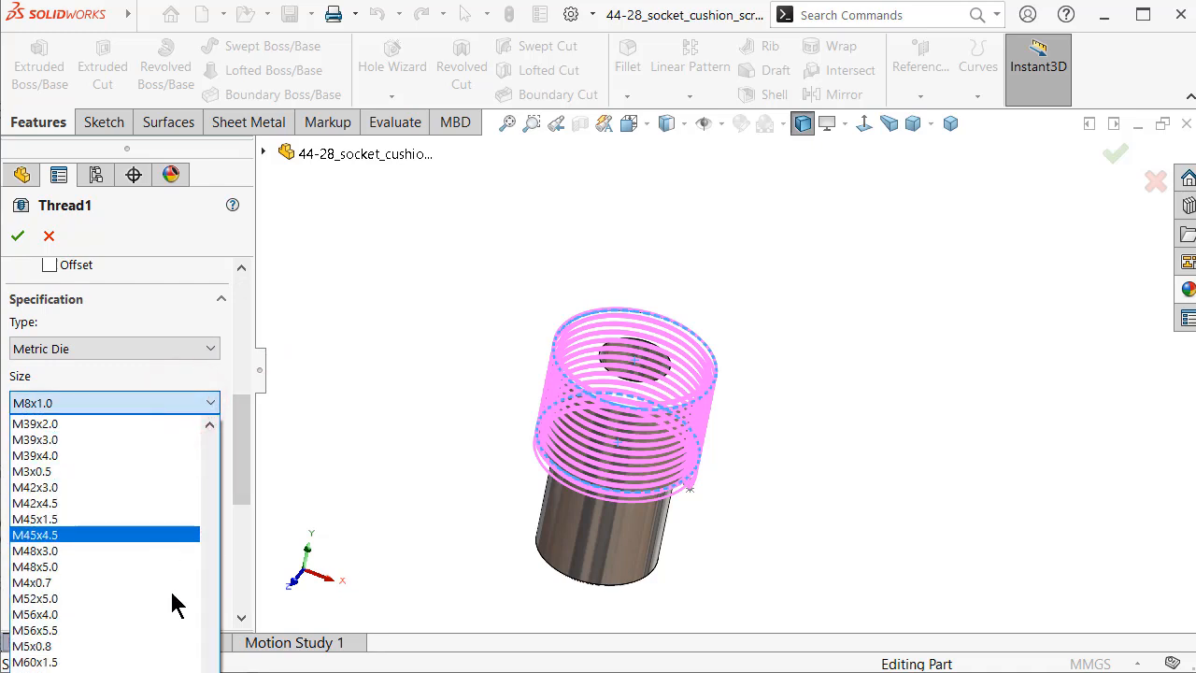
scroll(178, 633, "up", 4)
left_click_drag(210, 659, 211, 606)
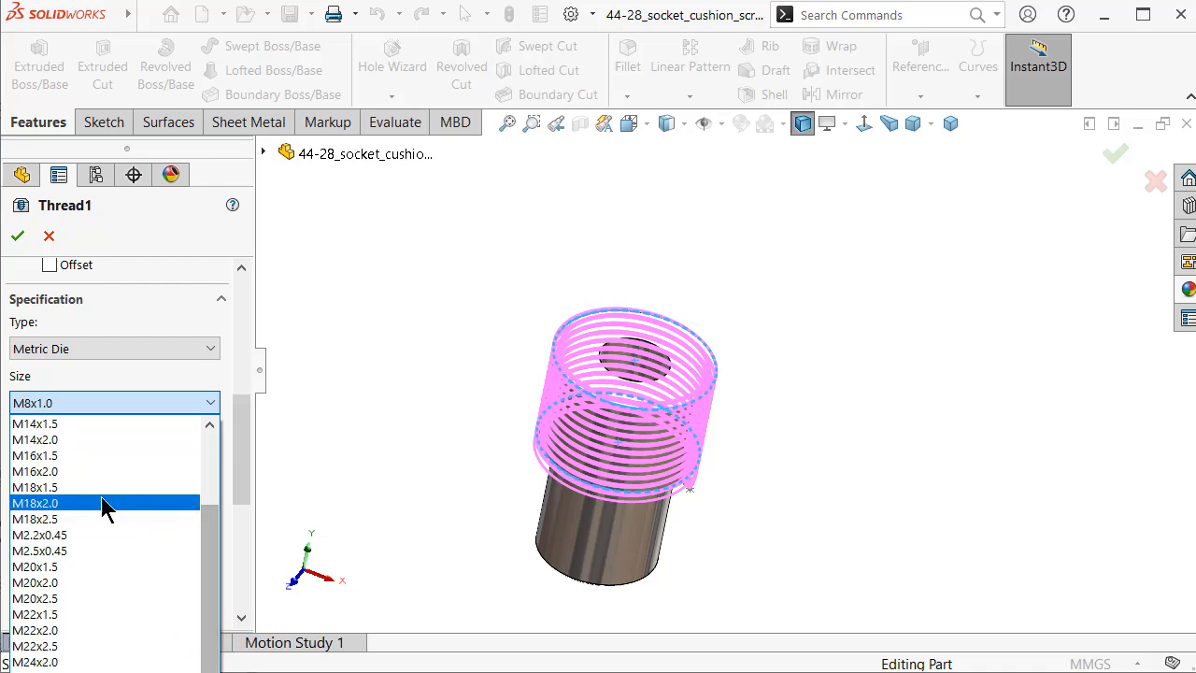
left_click(86, 458)
middle_click_drag(831, 413, 1005, 245)
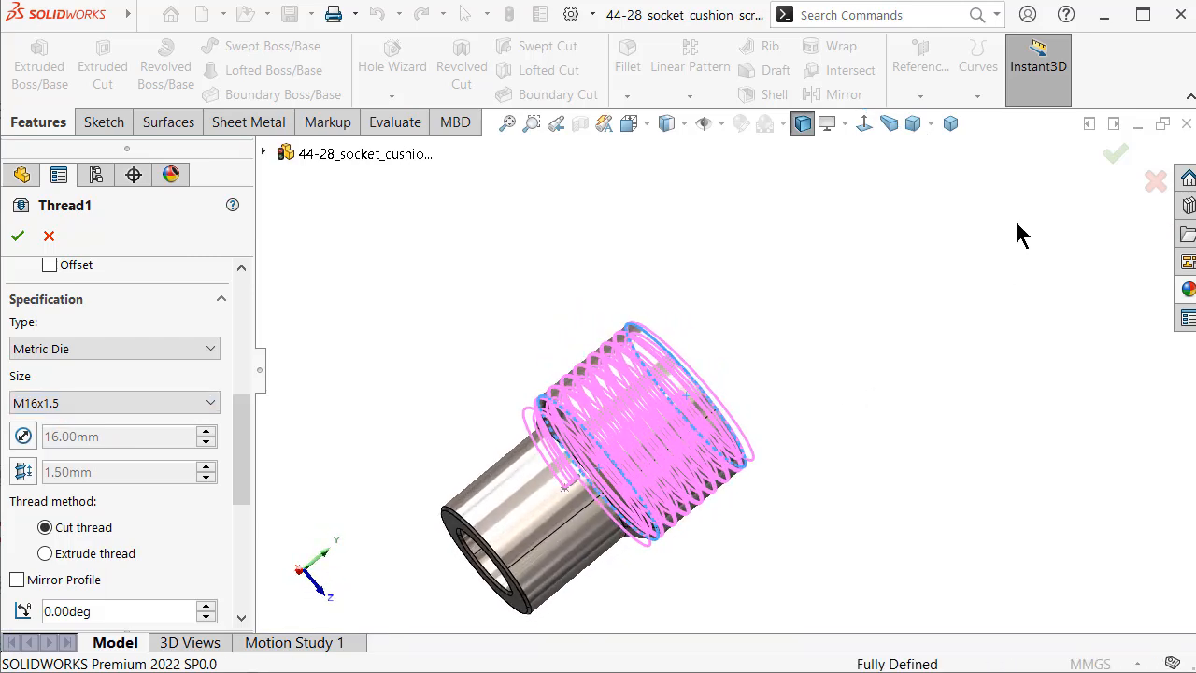
left_click(1114, 156)
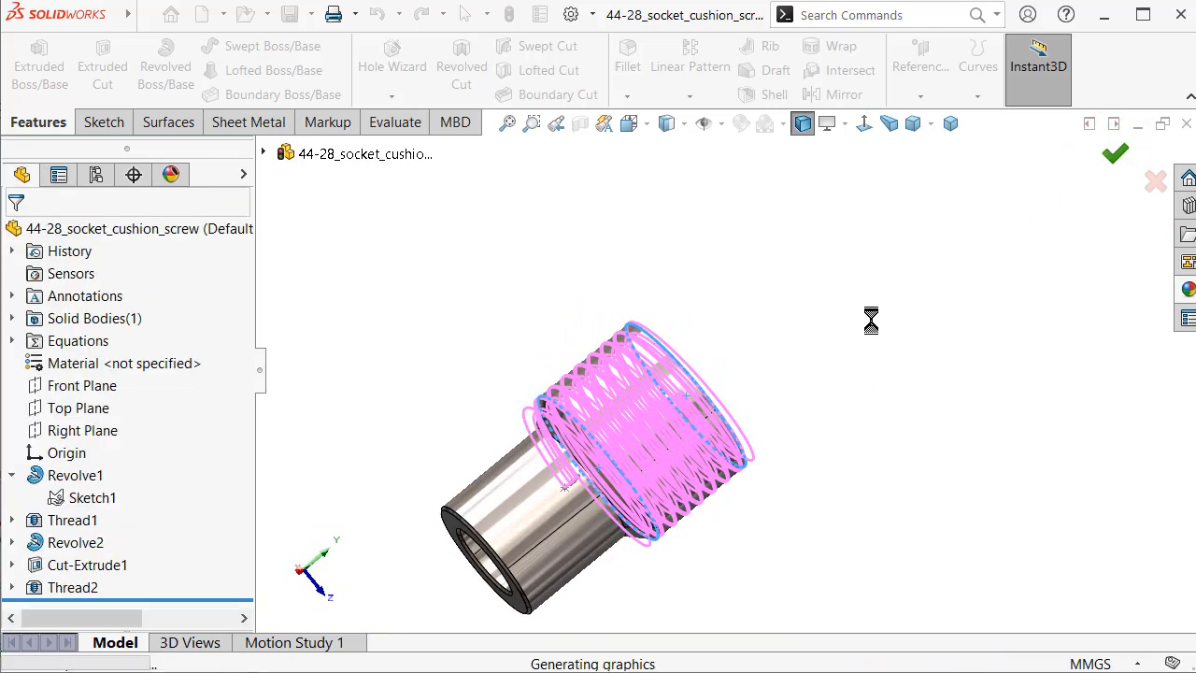
Section the screw along the Front Plane in isometric view to examine both threads, and close the section view.
scroll(580, 551, "down", 3)
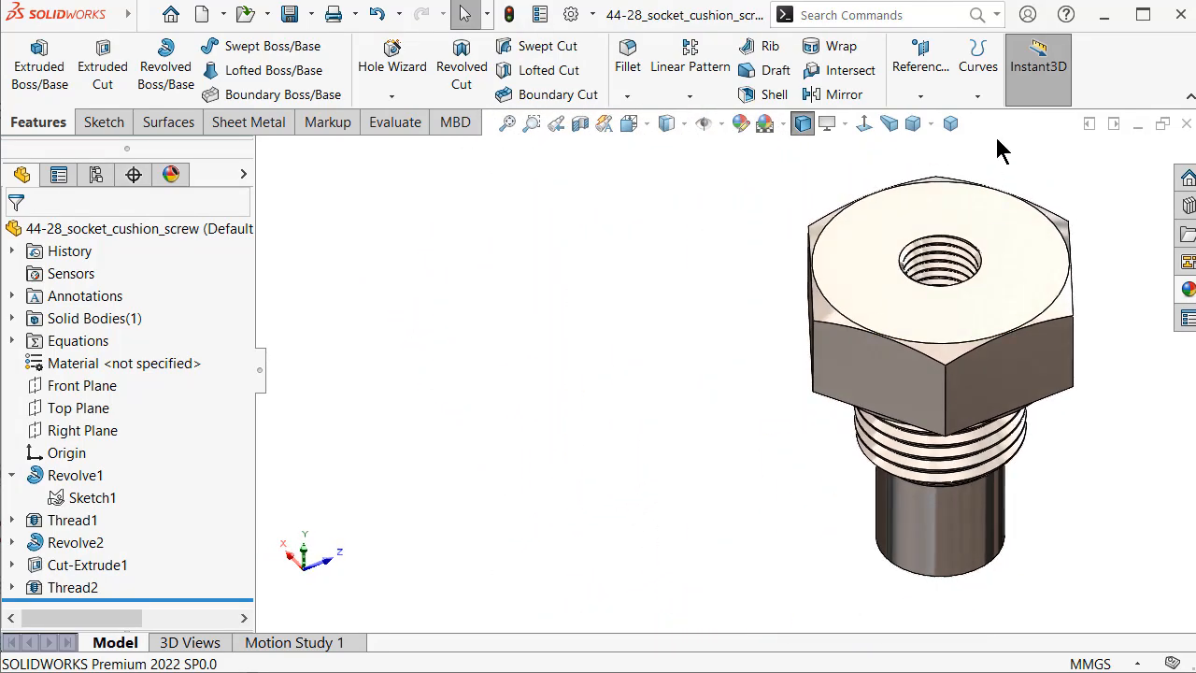
left_click(952, 124)
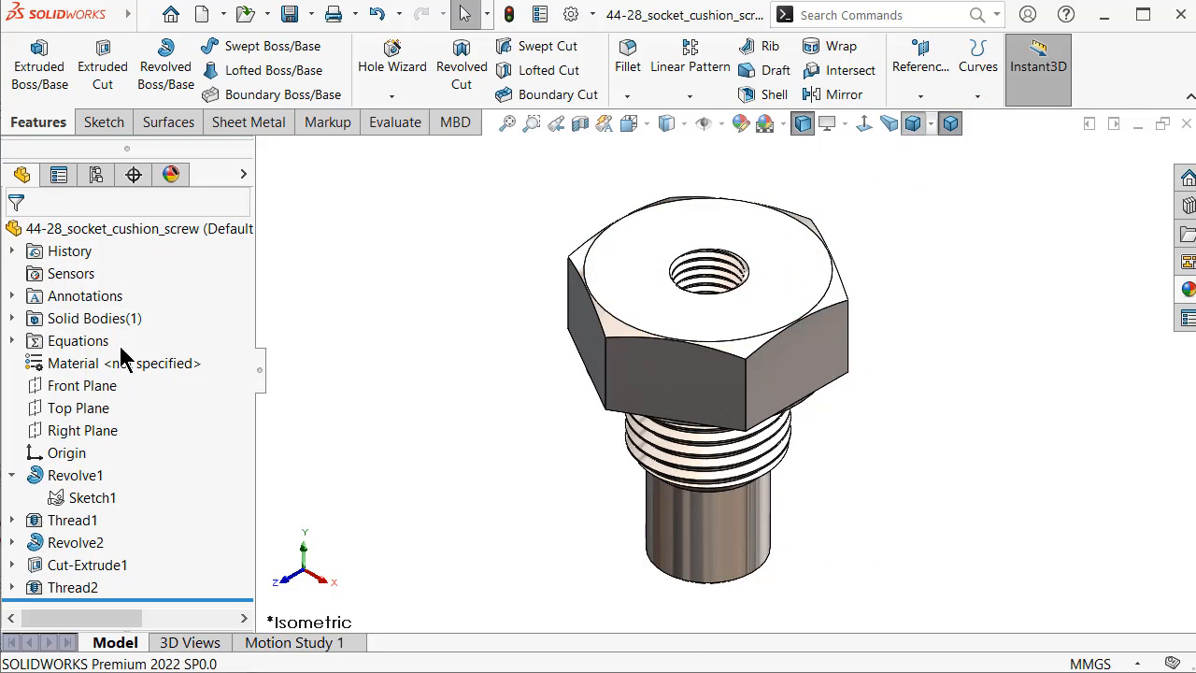
left_click(88, 385)
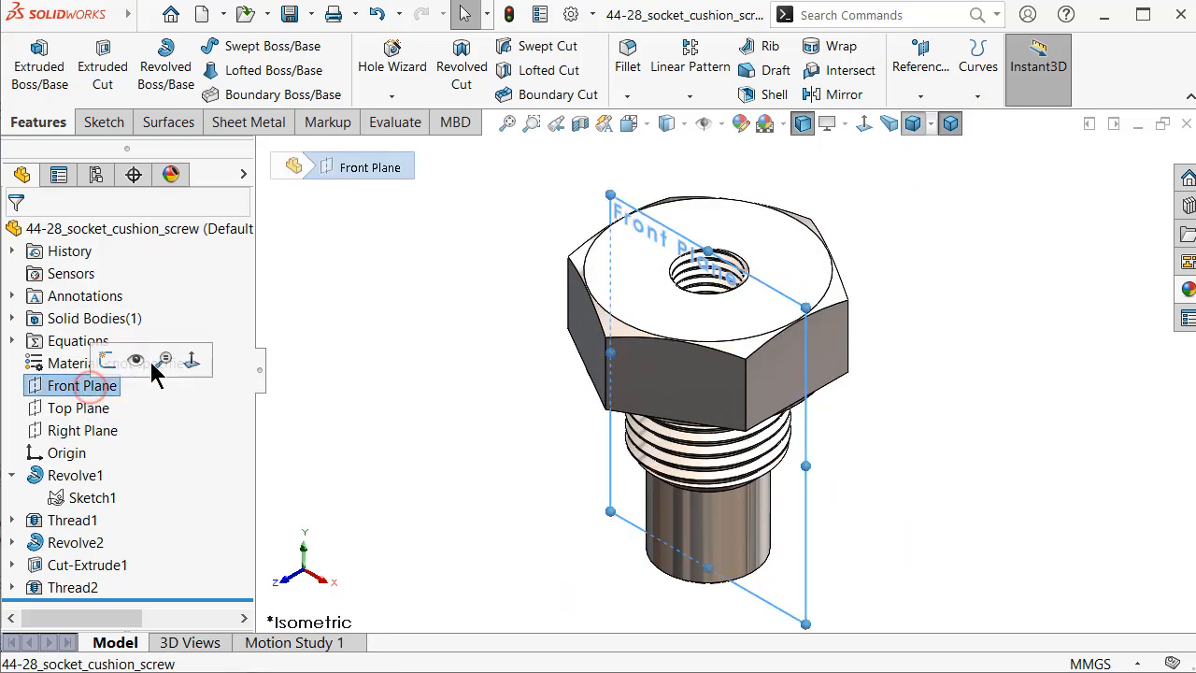
left_click(581, 125)
left_click(1113, 155)
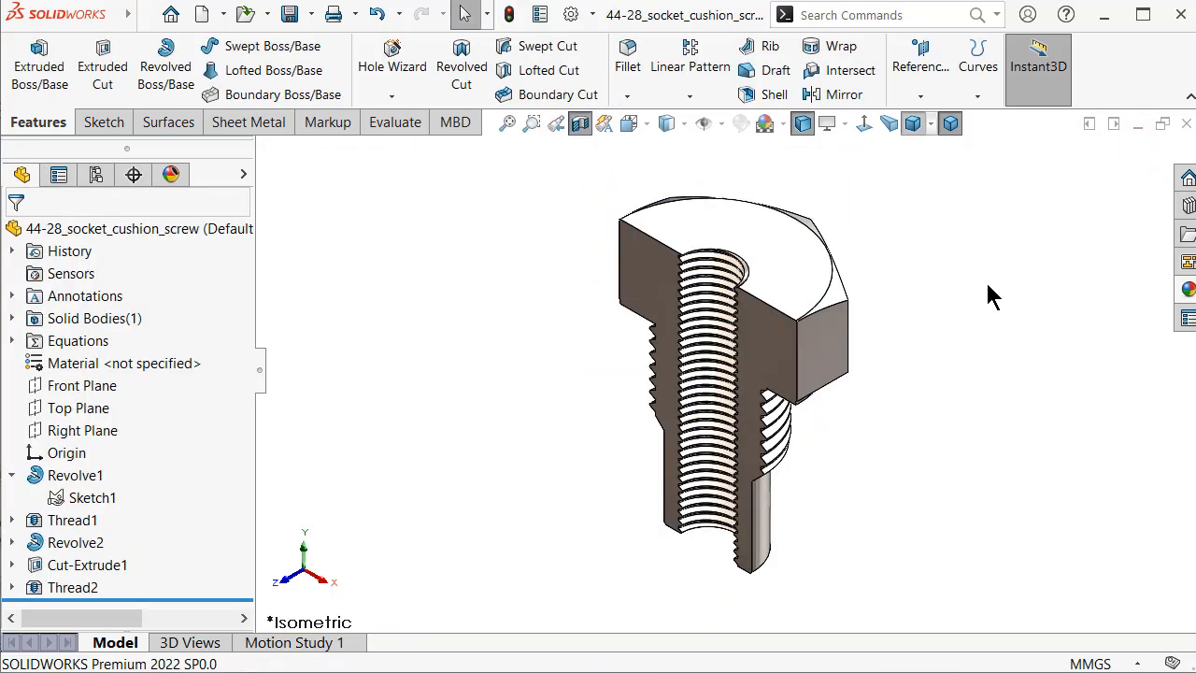
left_click(894, 129)
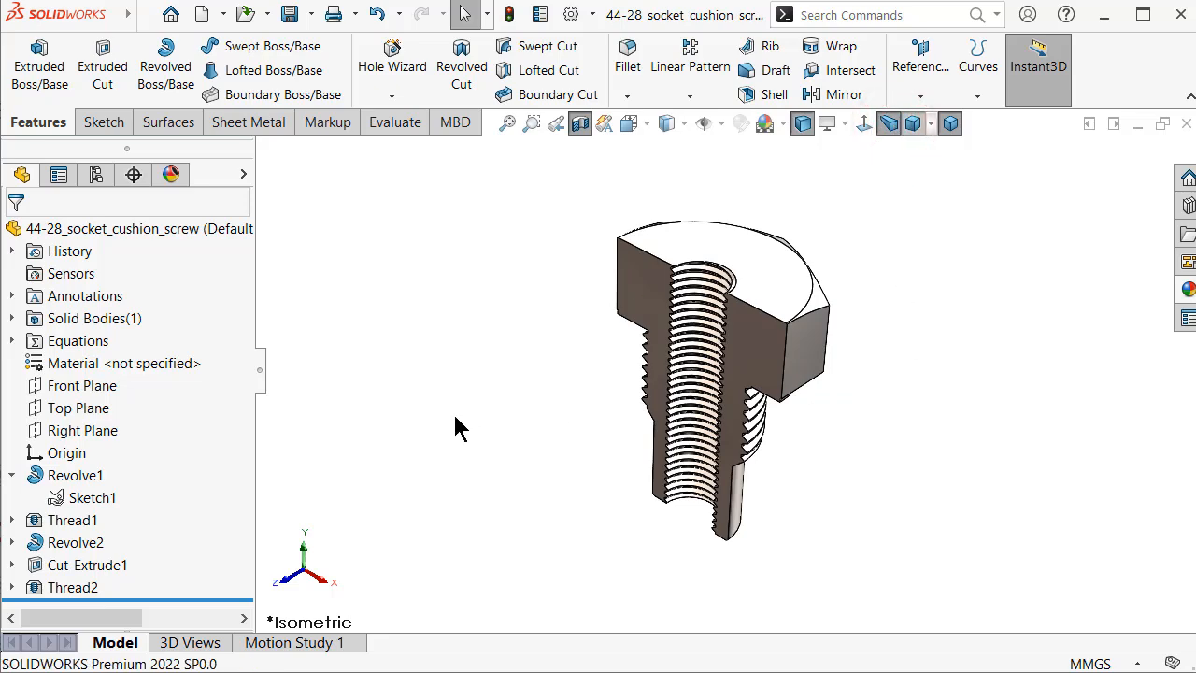
left_click(263, 374)
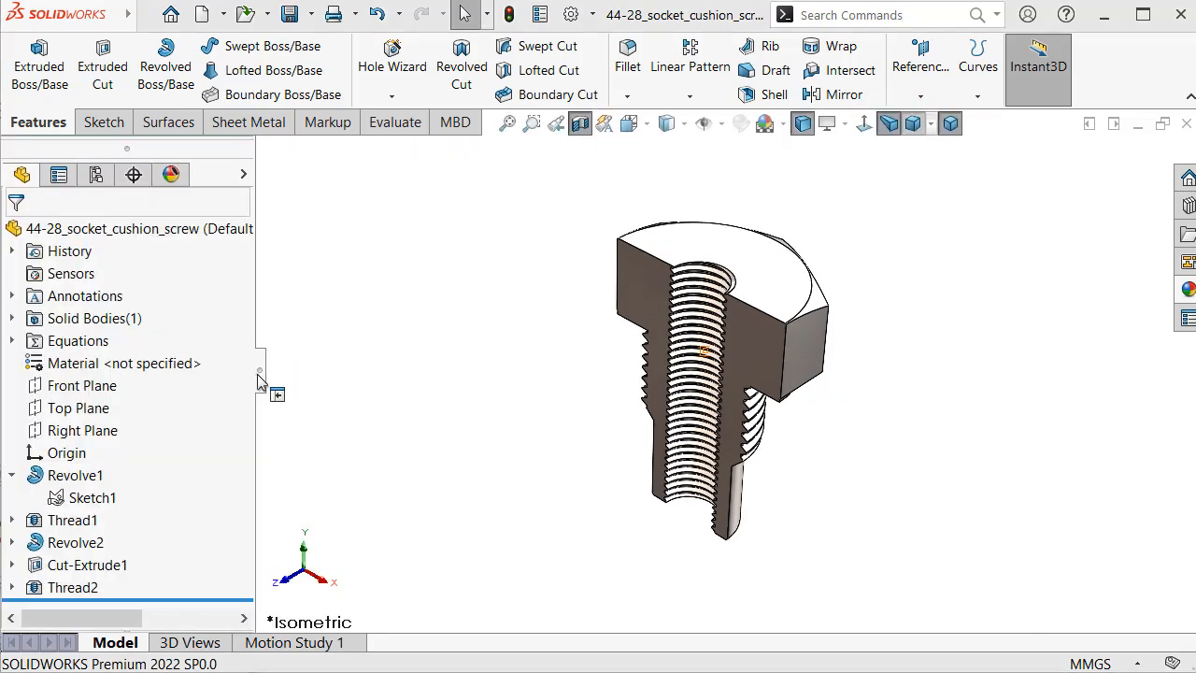
left_click(260, 374)
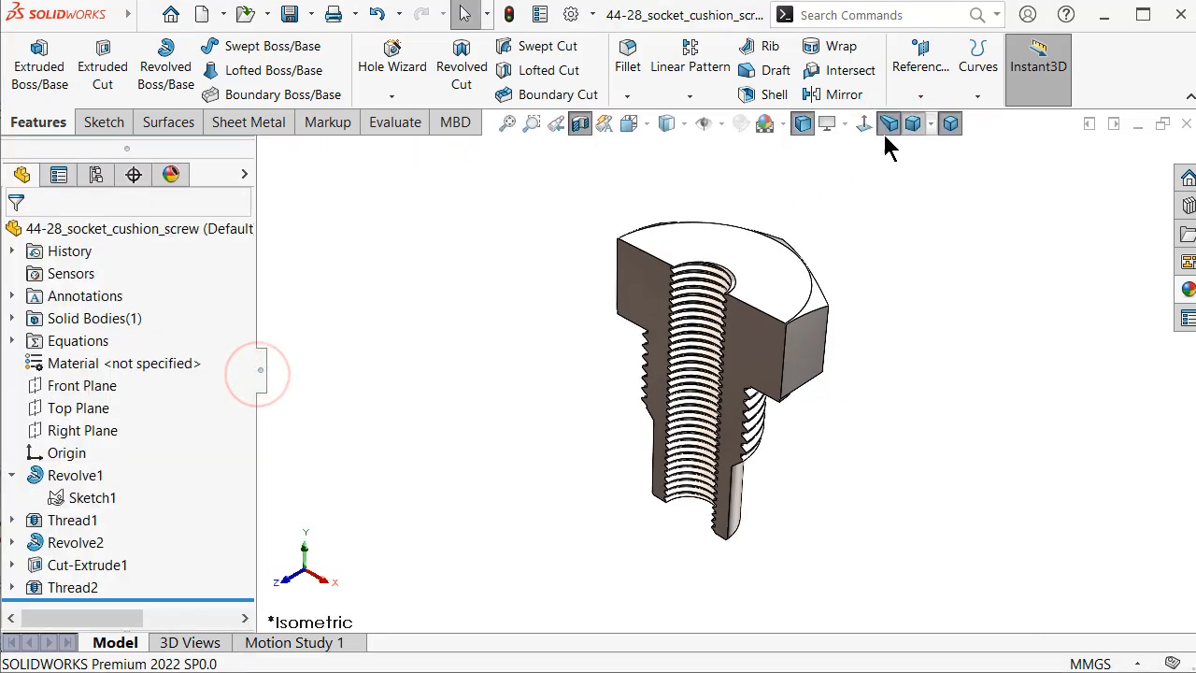
left_click(891, 128)
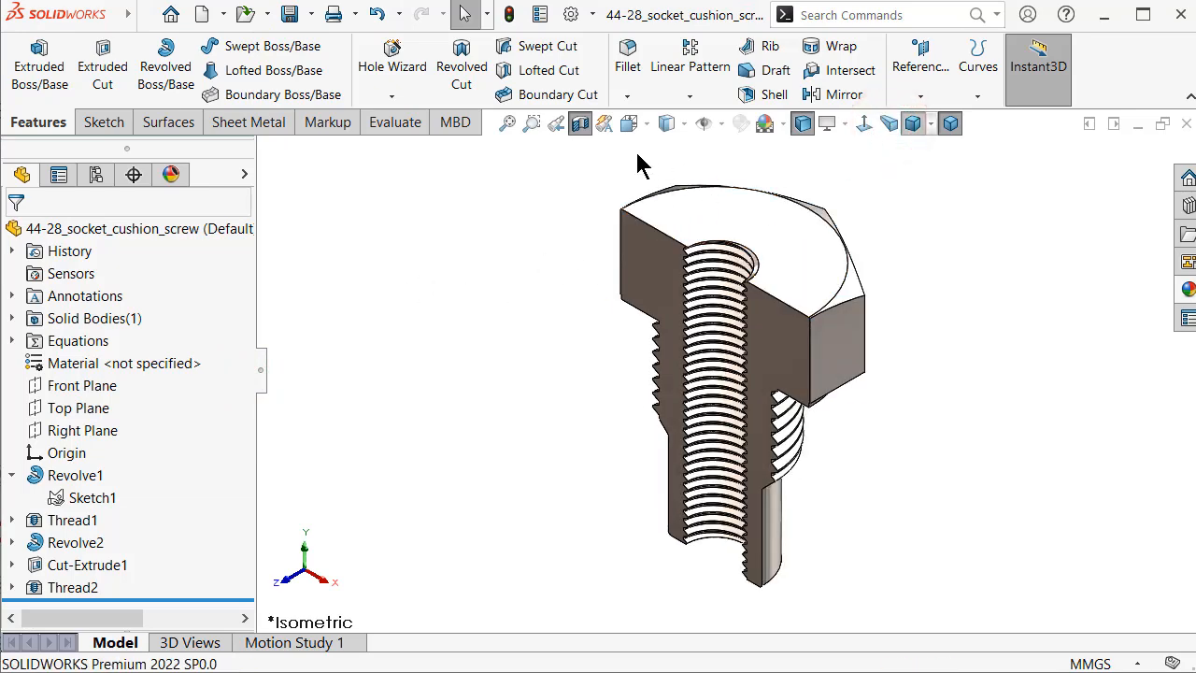
left_click(581, 127)
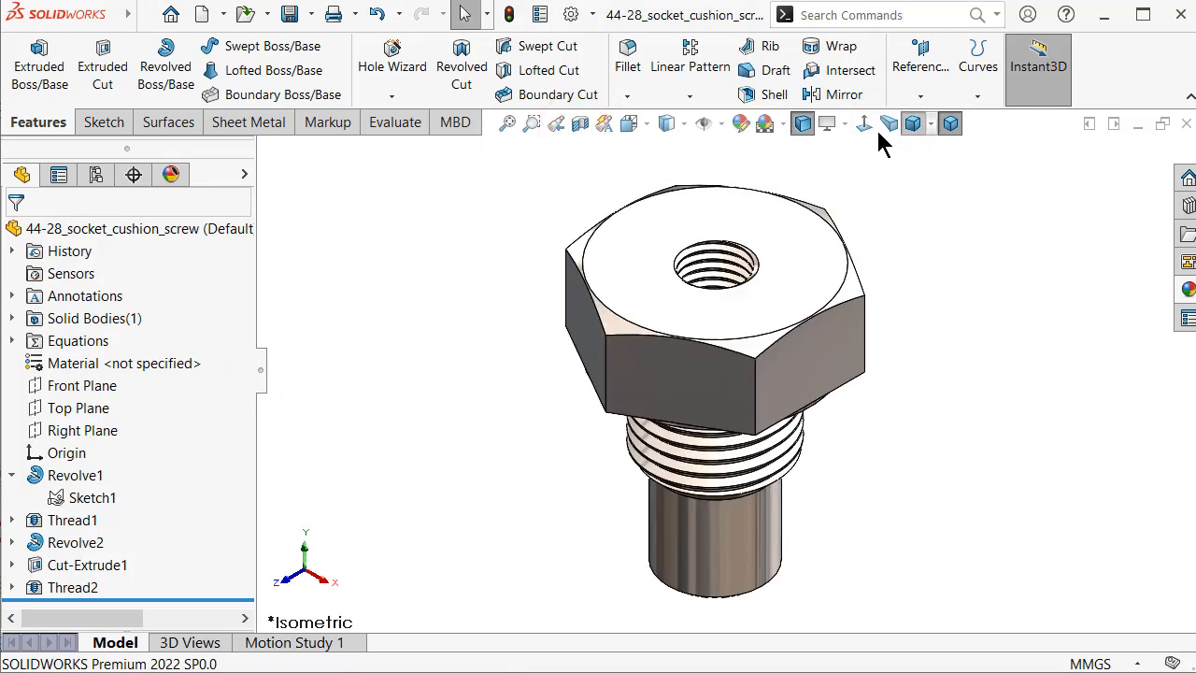
Show the finished screw in Dimetric orientation with perspective enabled and the feature tree hidden.
left_click(930, 124)
left_click(934, 172)
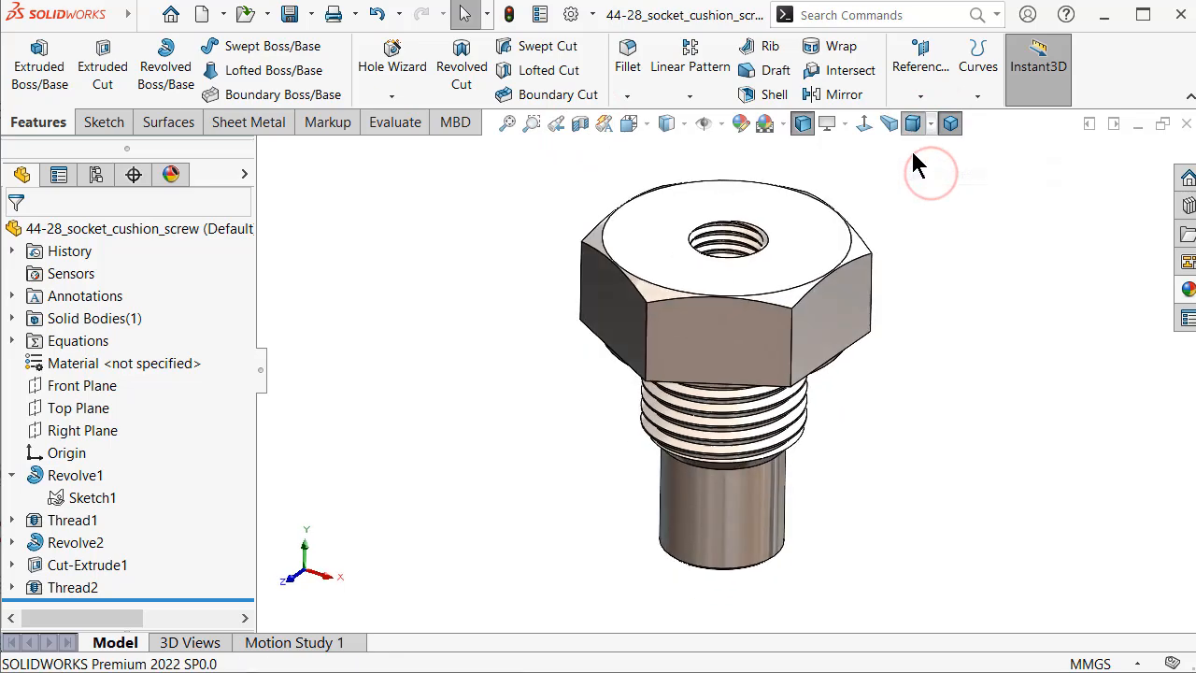
left_click(890, 128)
left_click(262, 370)
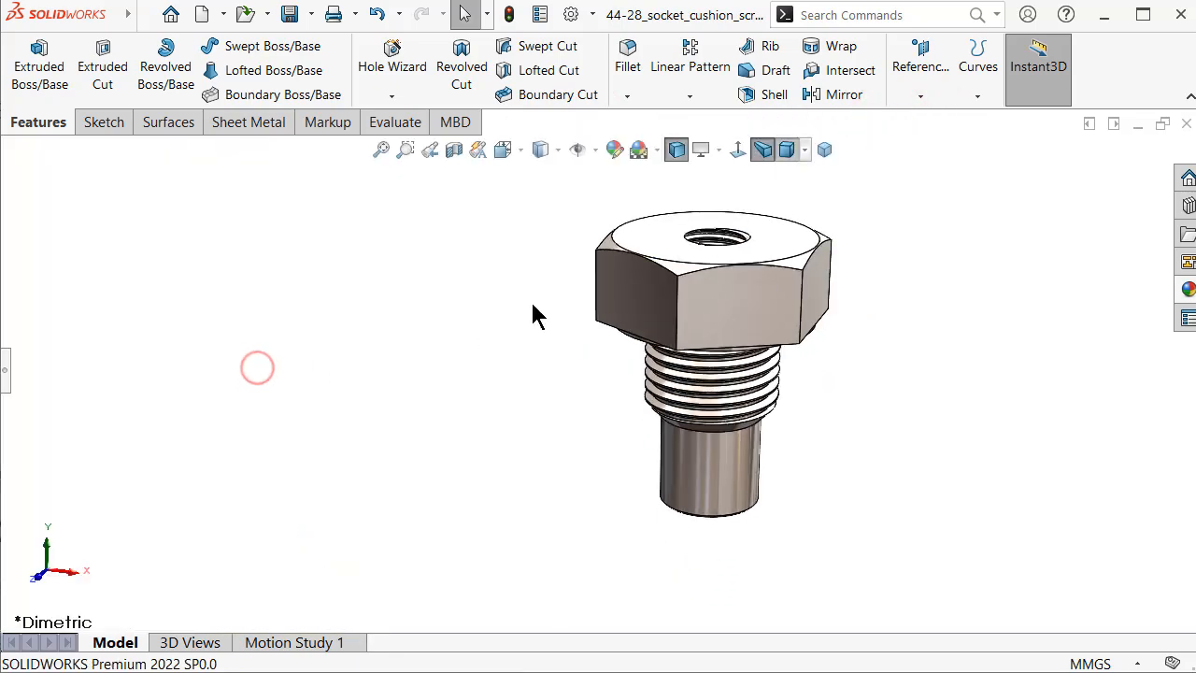
scroll(881, 267, "down", 4)
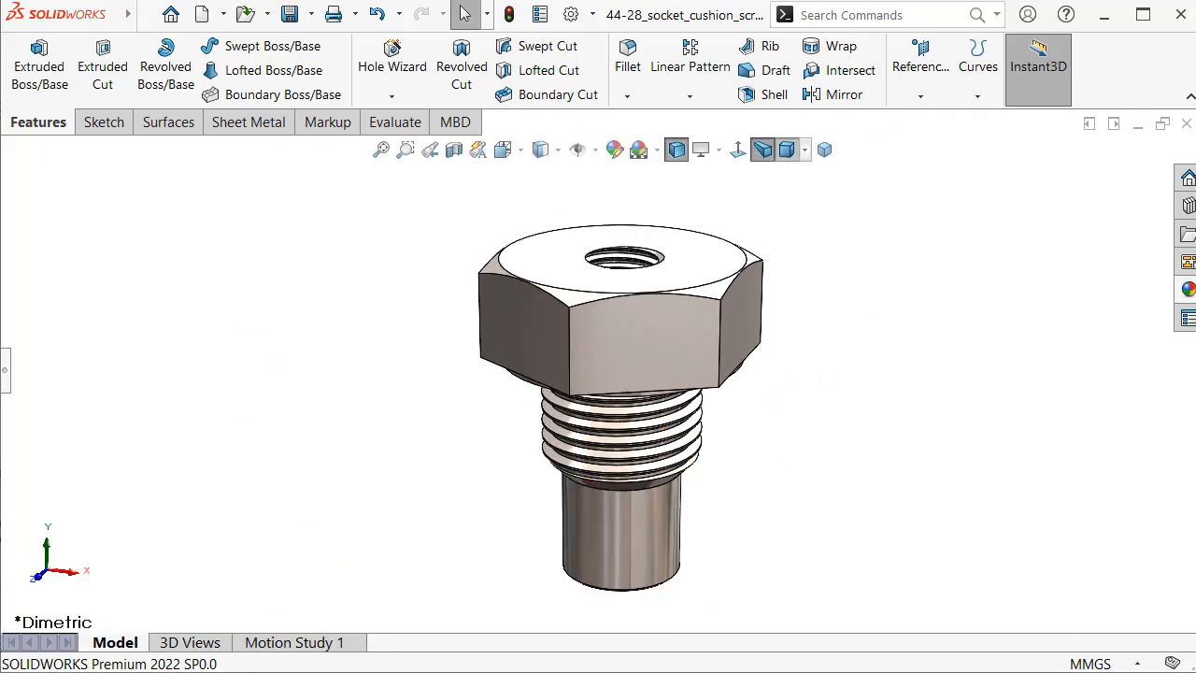